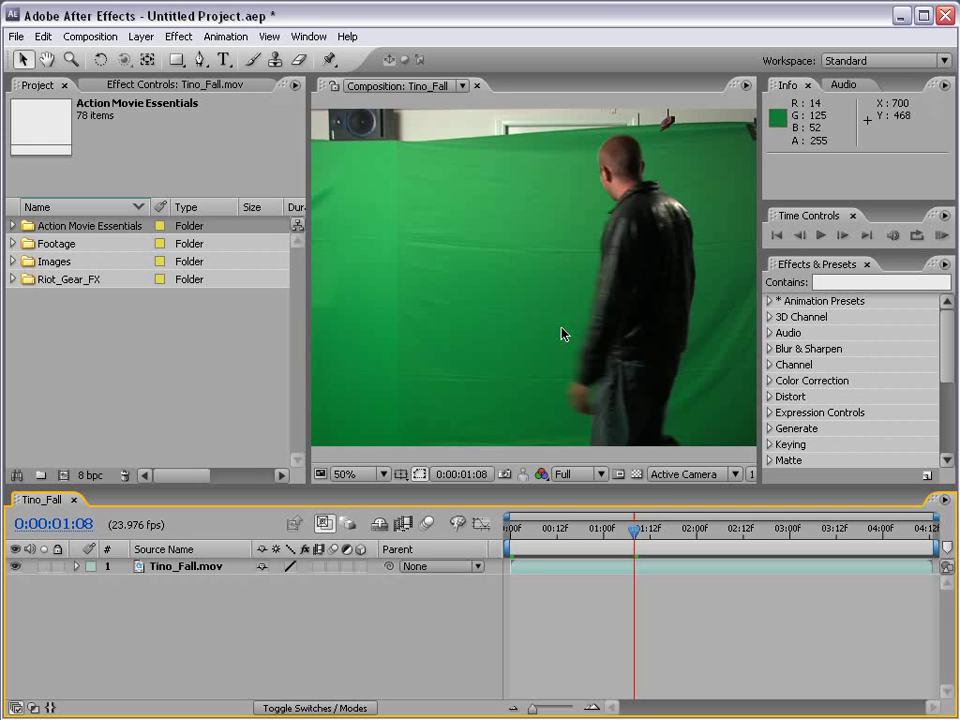
# - Park the Tino_Fall comp at 0:00:01:13 and select the Tino_Fall.mov layer
pyautogui.moveTo(628, 538); pyautogui.dragTo(653, 553)
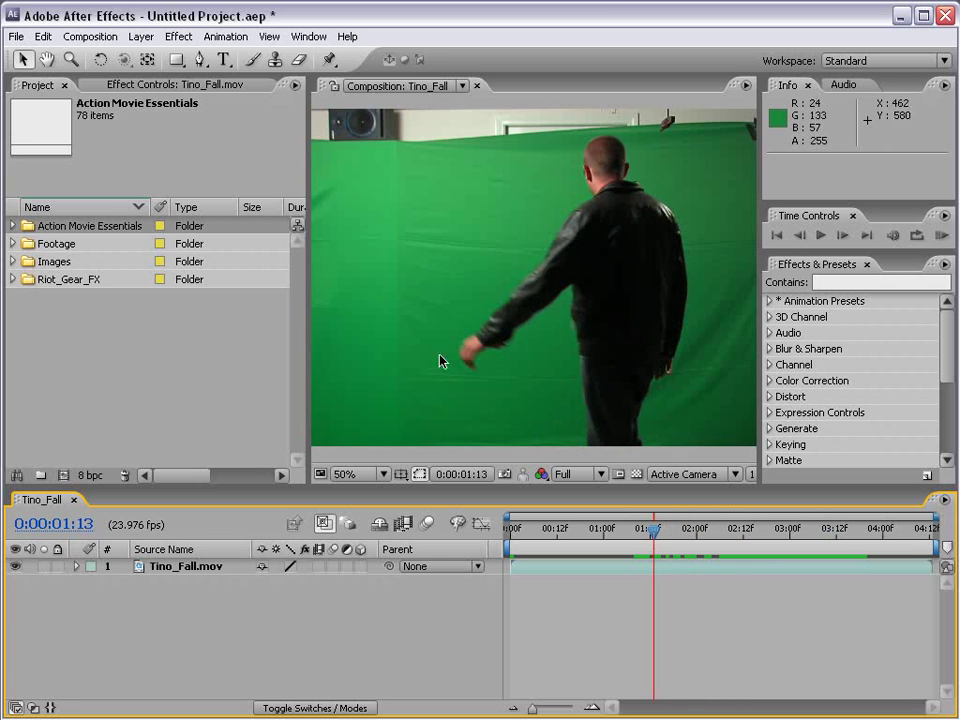
pyautogui.click(513, 295)
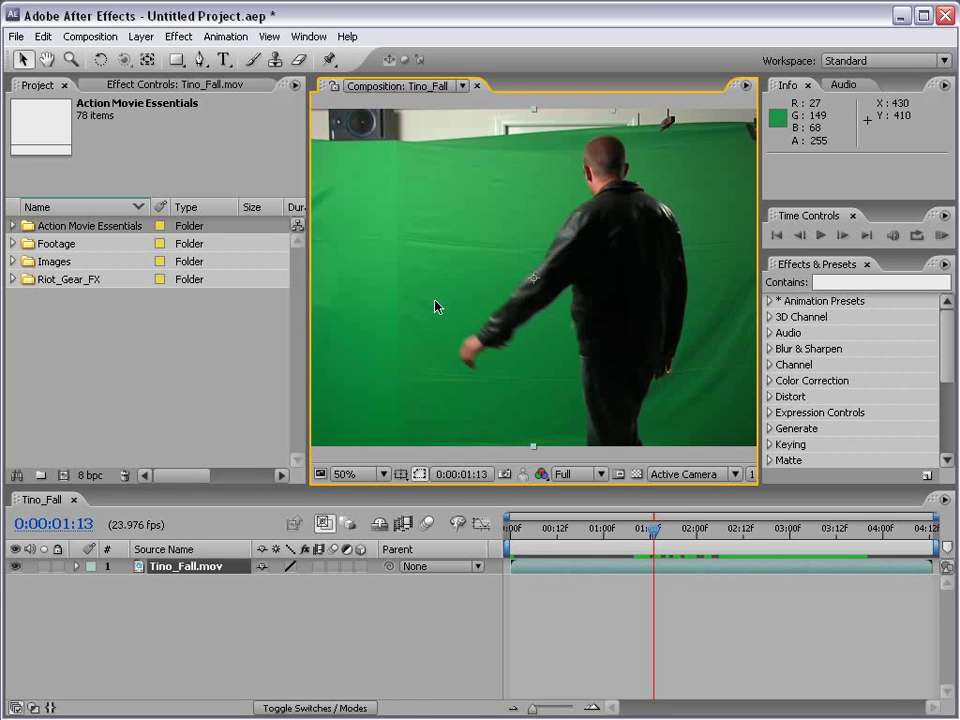
pyautogui.click(697, 593)
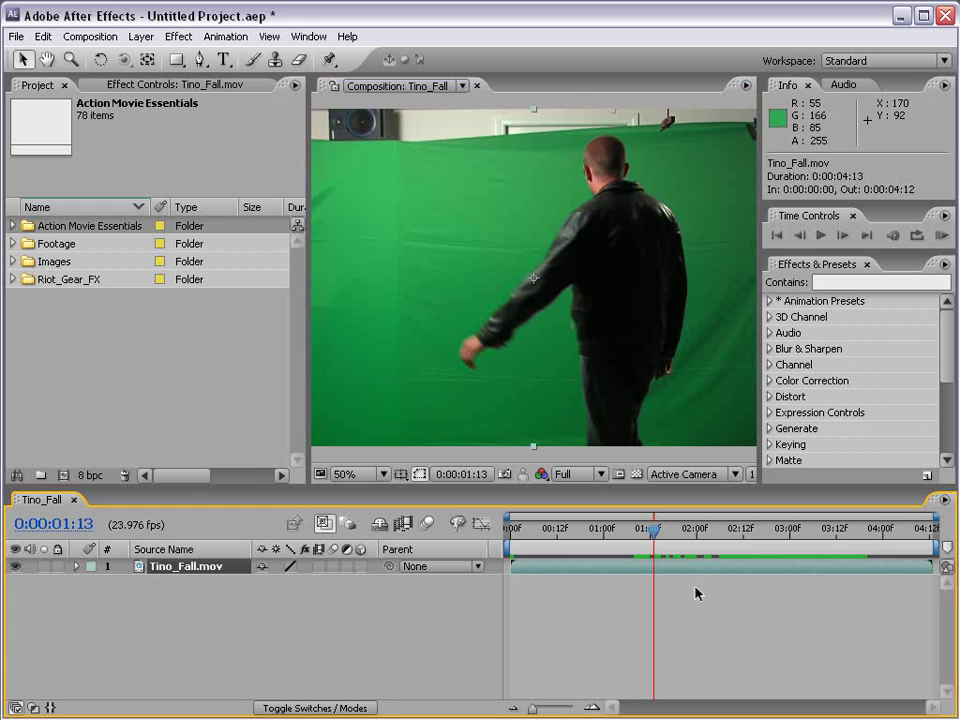
# - Apply the Keylight (1.2) keying effect to Tino_Fall.mov
pyautogui.click(179, 36)
pyautogui.moveTo(231, 242)
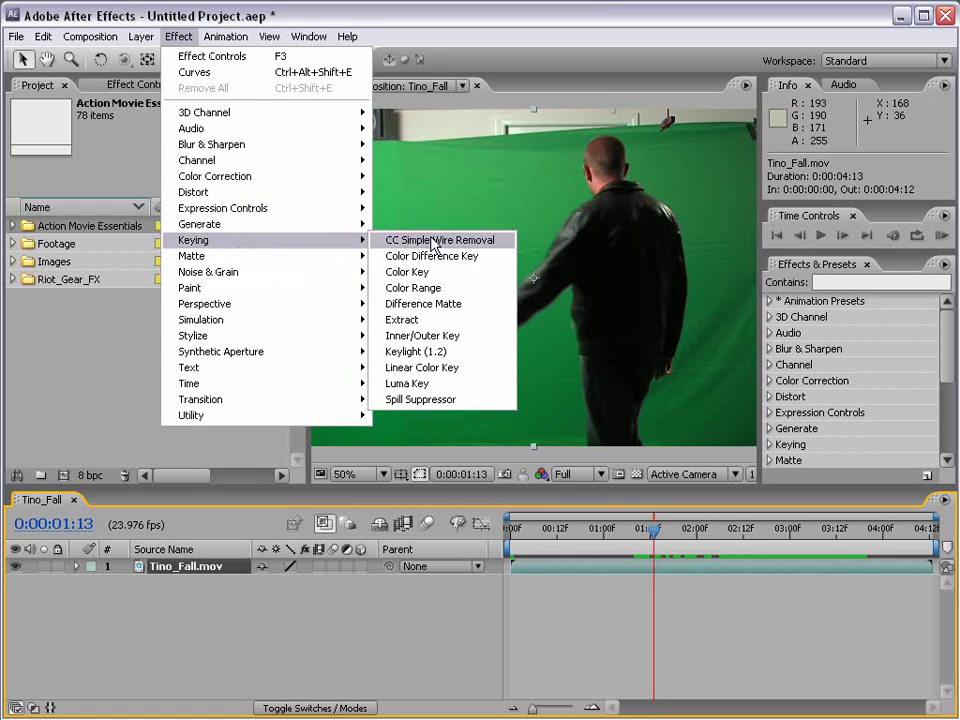
pyautogui.click(483, 355)
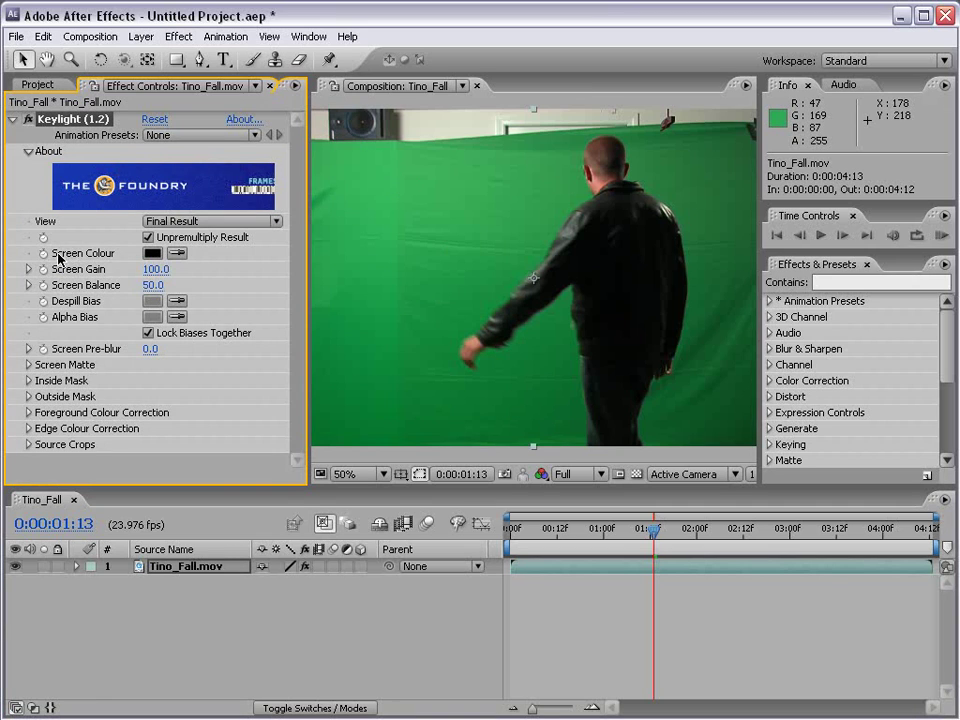
# - Sample the green screen as Keylight's Screen Colour and turn on the transparency grid
pyautogui.click(177, 253)
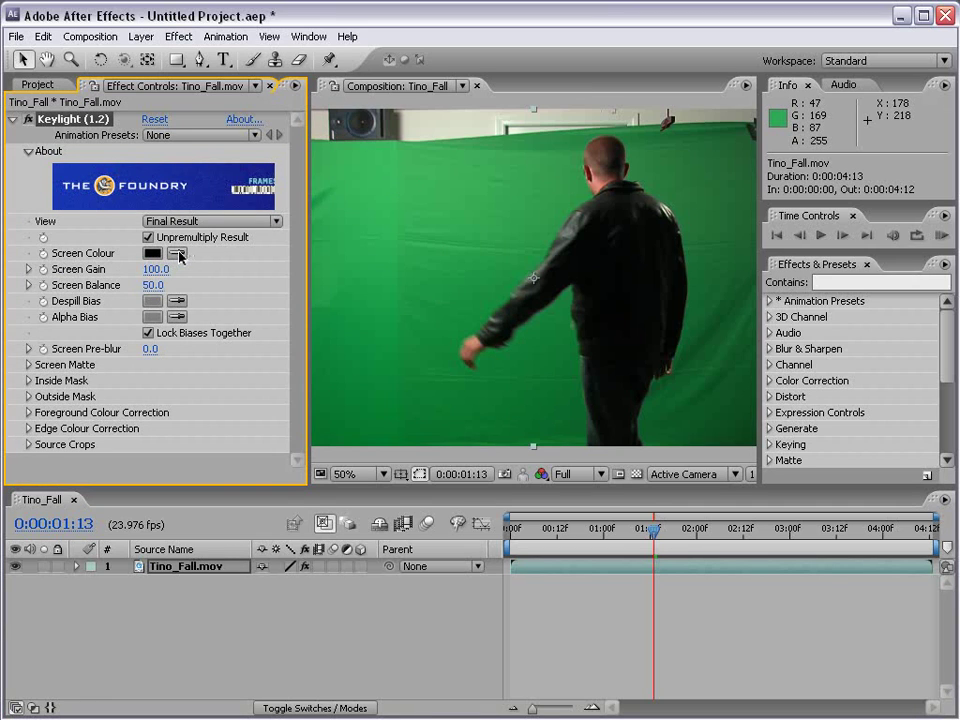
pyautogui.click(503, 213)
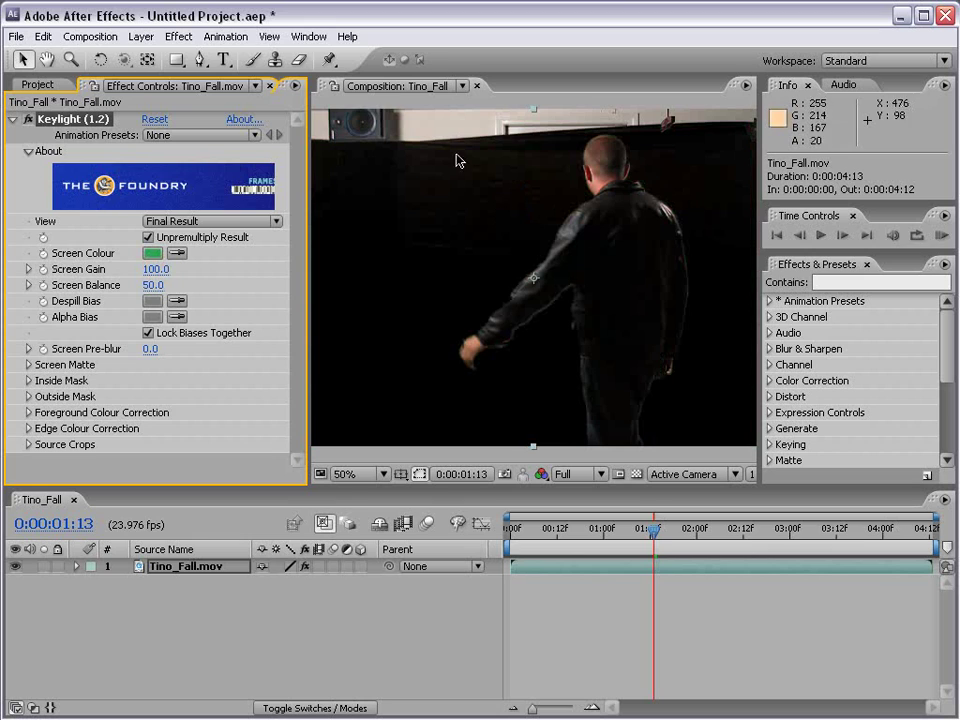
pyautogui.click(636, 474)
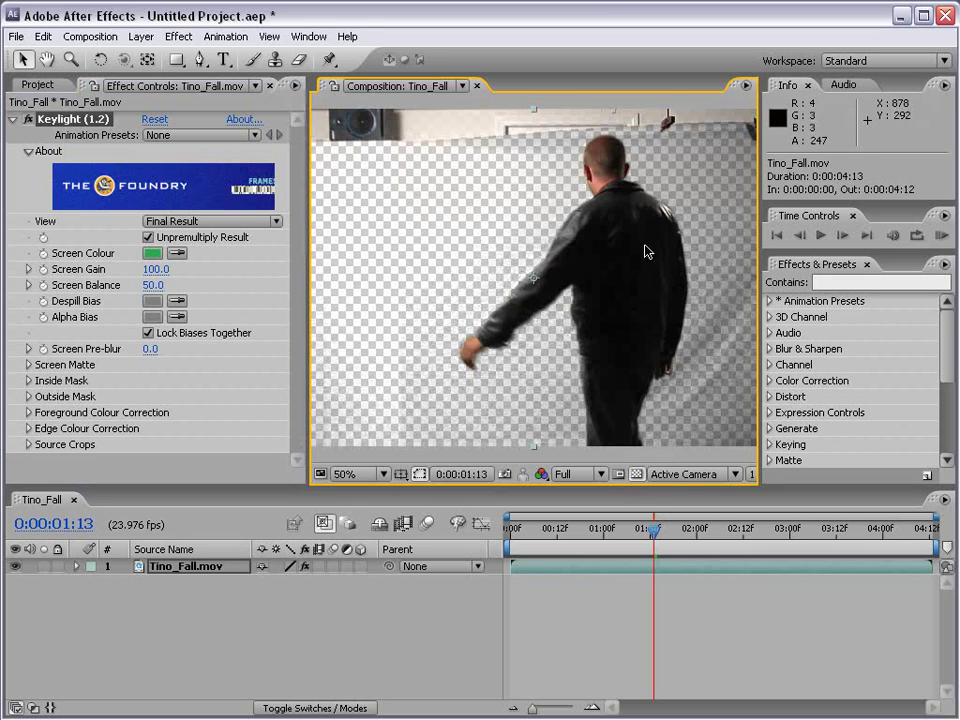
pyautogui.moveTo(690, 341); pyautogui.dragTo(597, 341)
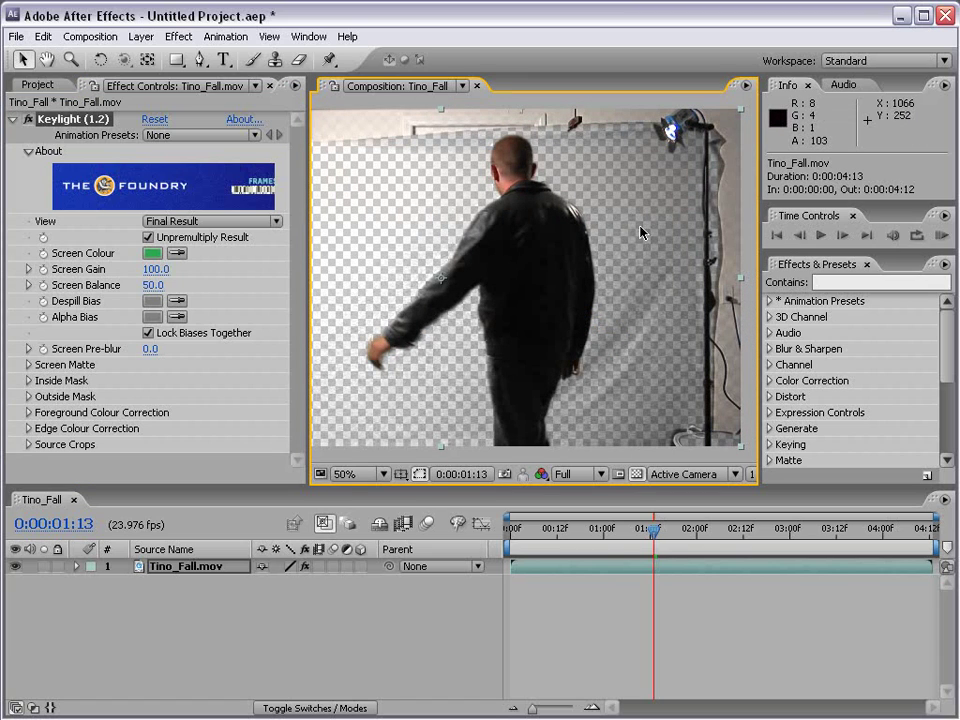
# - Set Keylight's Clip Black to 39, Clip White to 88 and Screen Gain to 111
pyautogui.click(29, 366)
pyautogui.moveTo(151, 348); pyautogui.dragTo(182, 347)
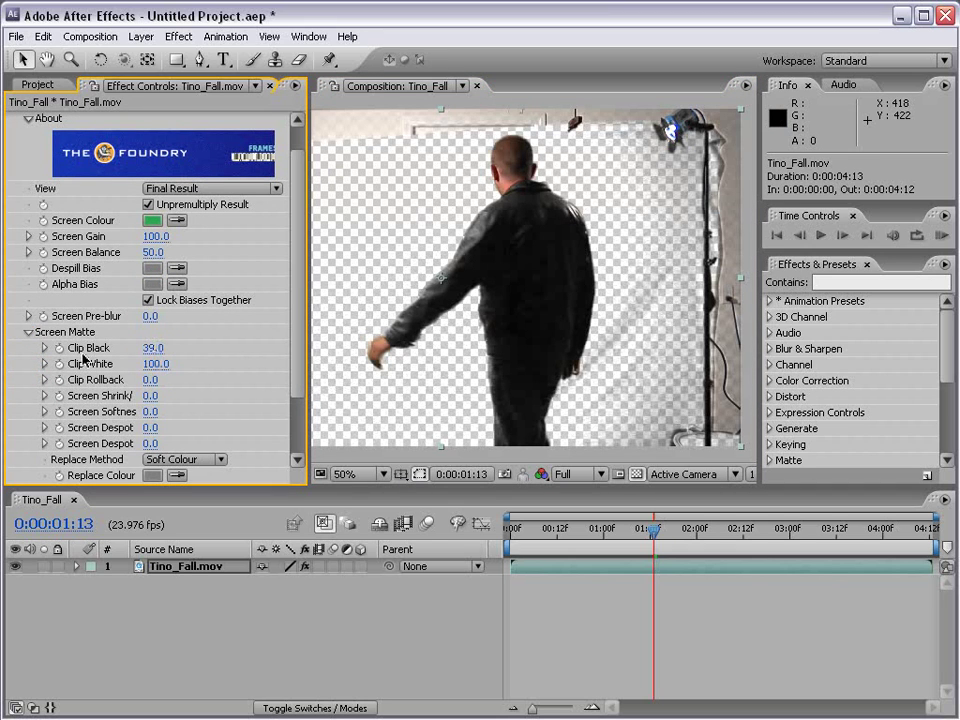
pyautogui.moveTo(155, 364); pyautogui.dragTo(150, 364)
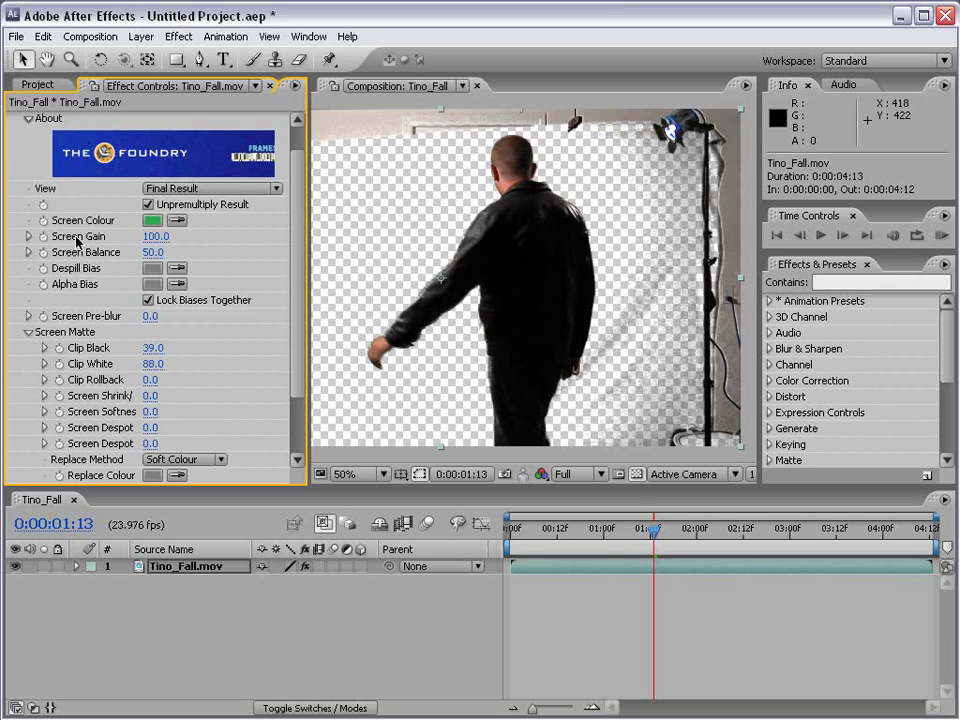
pyautogui.moveTo(155, 236); pyautogui.dragTo(165, 237)
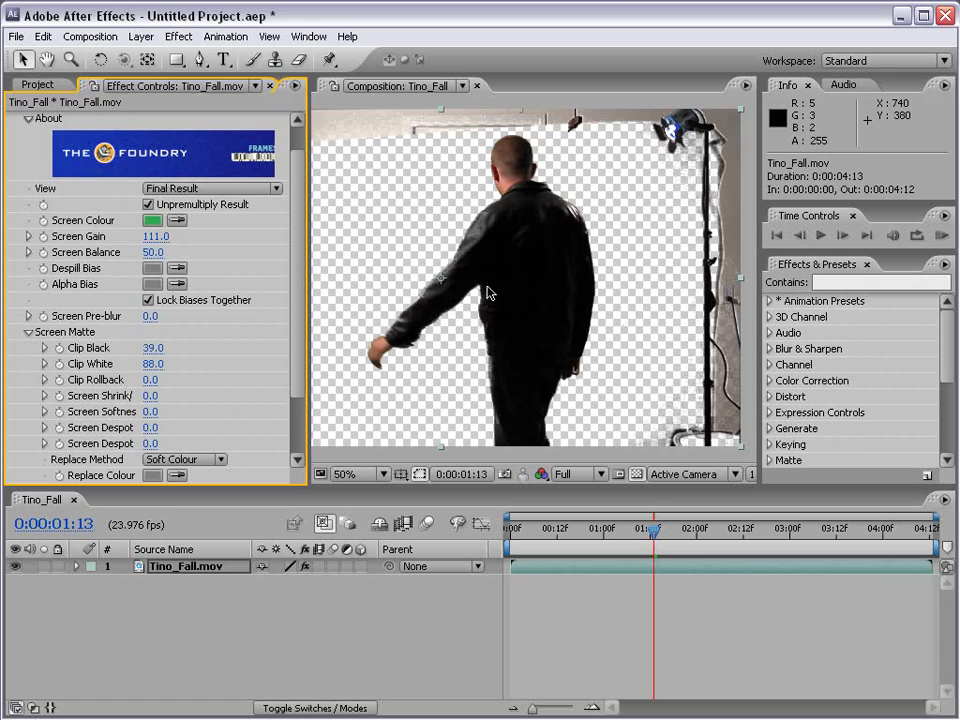
# - Pan and zoom the Composition view to inspect the cleaned-up matte
pyautogui.moveTo(487, 292); pyautogui.dragTo(561, 321)
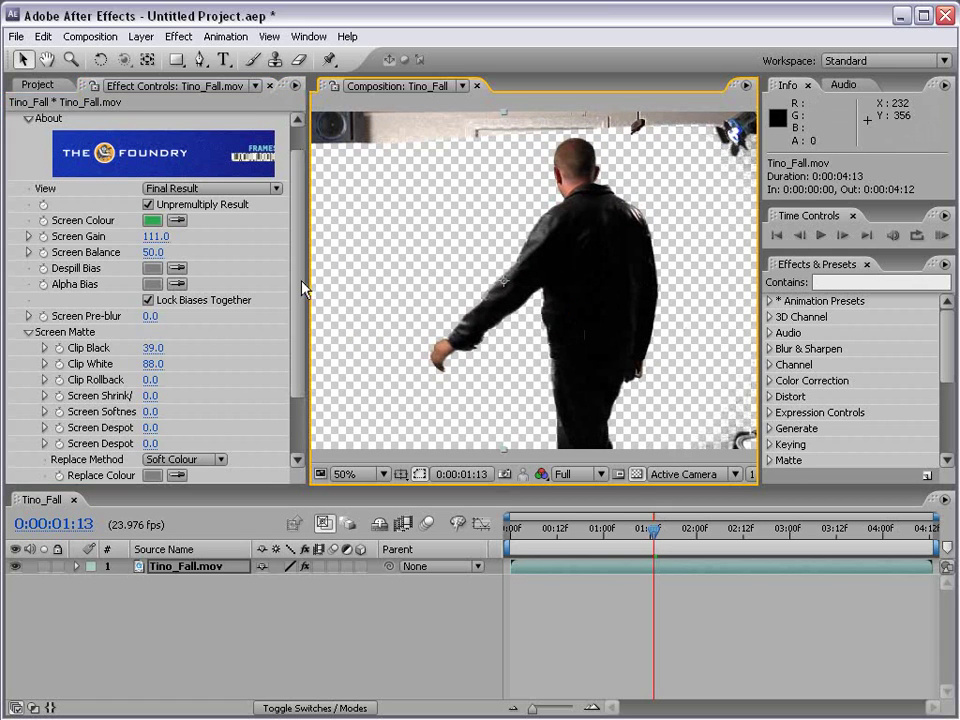
pyautogui.scroll(2, 303, 285)
pyautogui.scroll(-2, 565, 315)
pyautogui.press('space')
pyautogui.scroll(1, 528, 343)
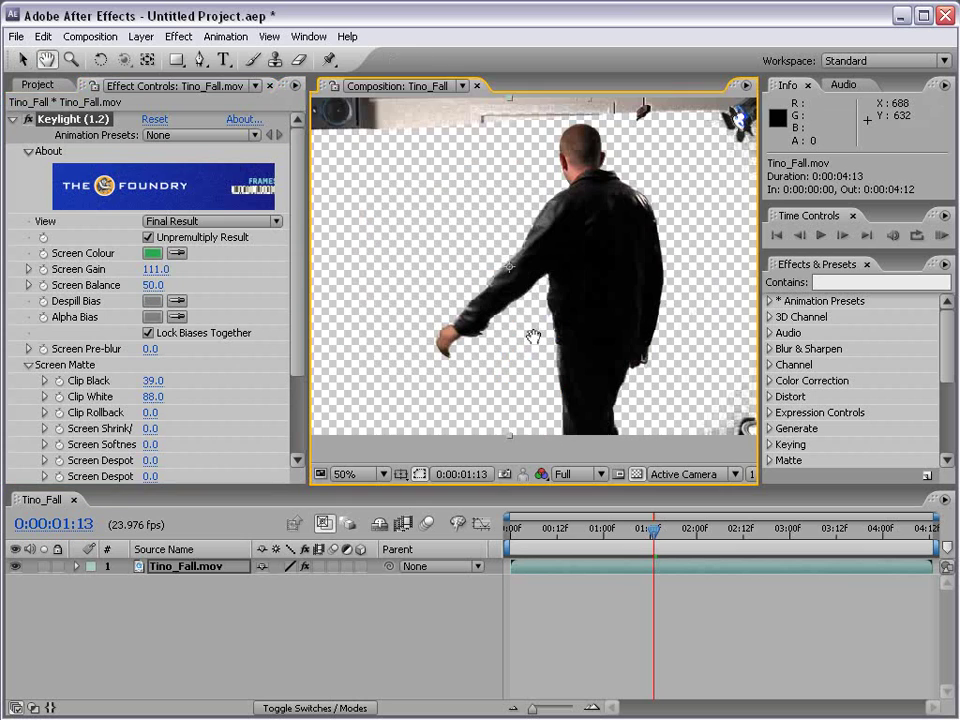
pyautogui.moveTo(531, 336); pyautogui.dragTo(551, 261)
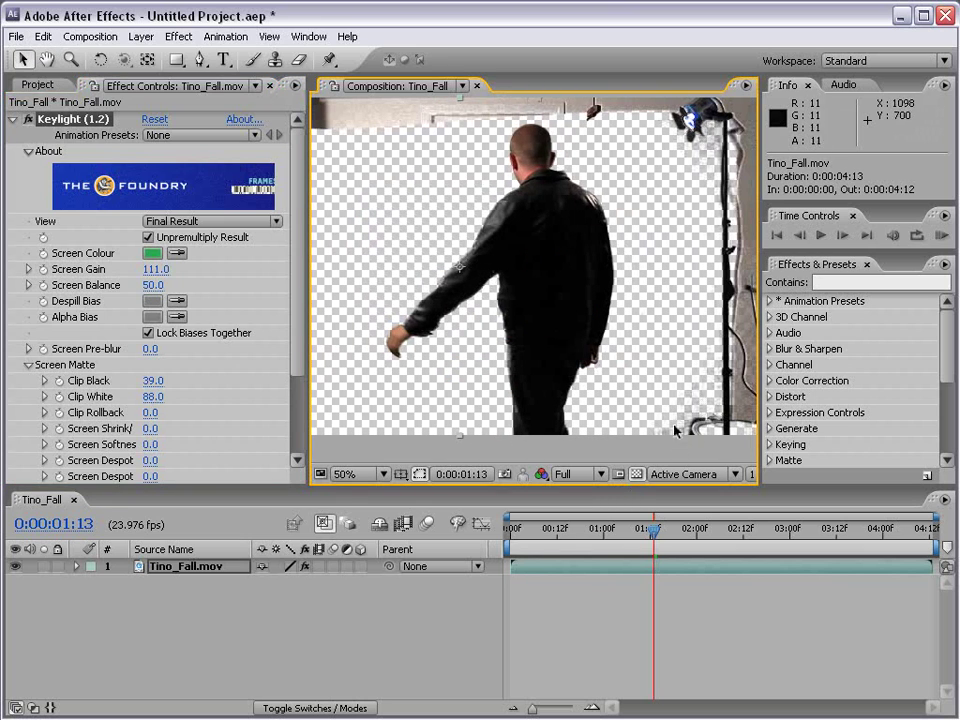
pyautogui.moveTo(696, 146); pyautogui.dragTo(711, 226)
pyautogui.press('space')
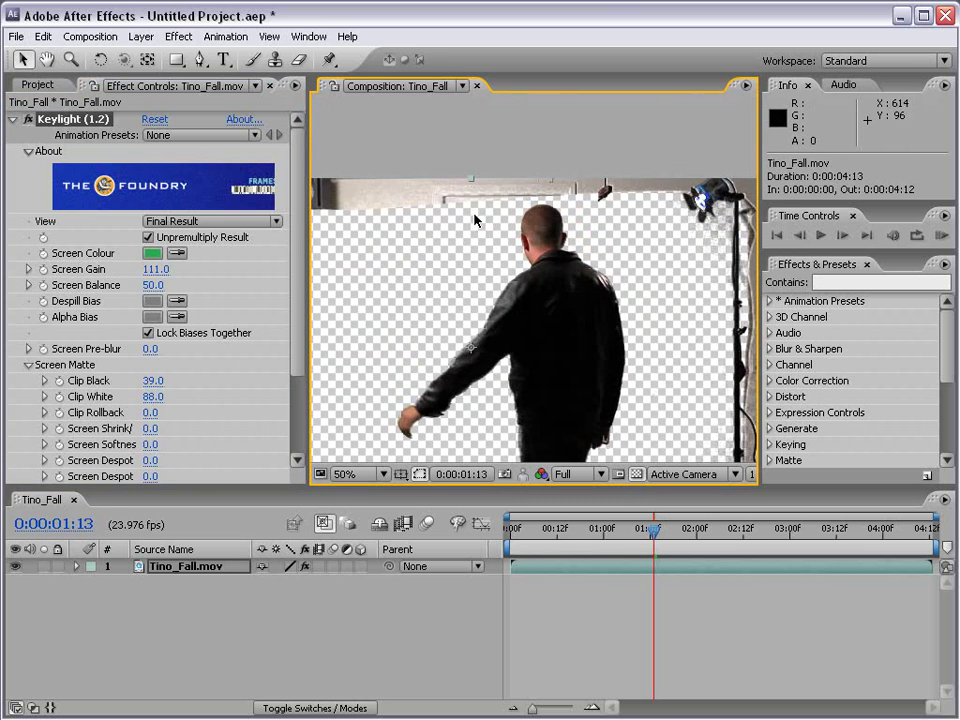
pyautogui.moveTo(476, 214); pyautogui.dragTo(439, 315)
# - Turn off and collapse Keylight to reveal the green screen again
pyautogui.scroll(-1, 519, 296)
pyautogui.moveTo(518, 296); pyautogui.dragTo(495, 321)
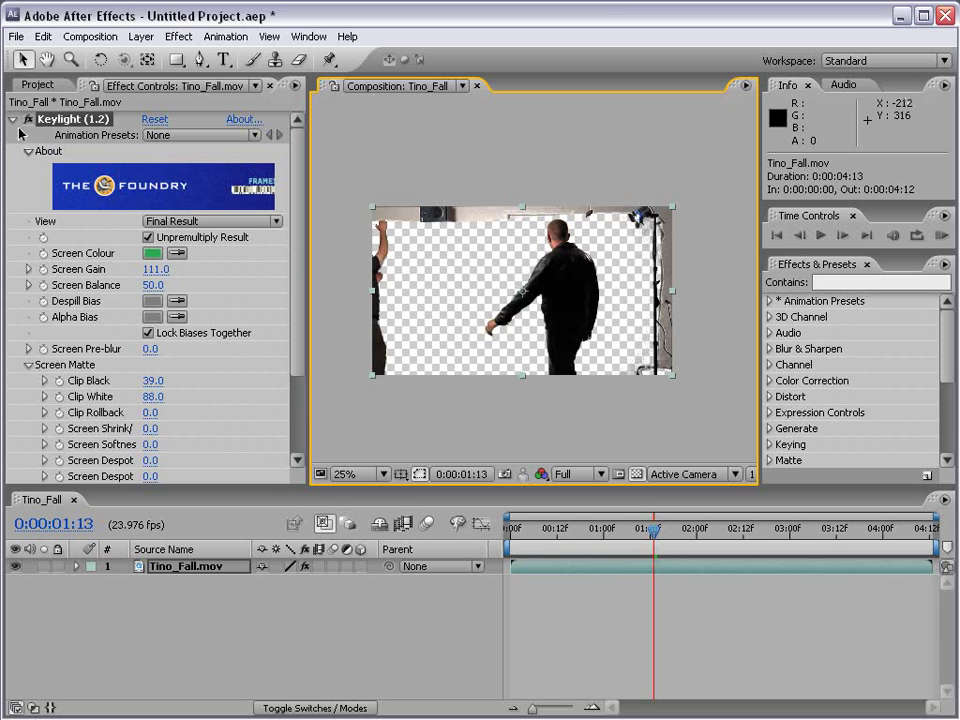
pyautogui.click(28, 119)
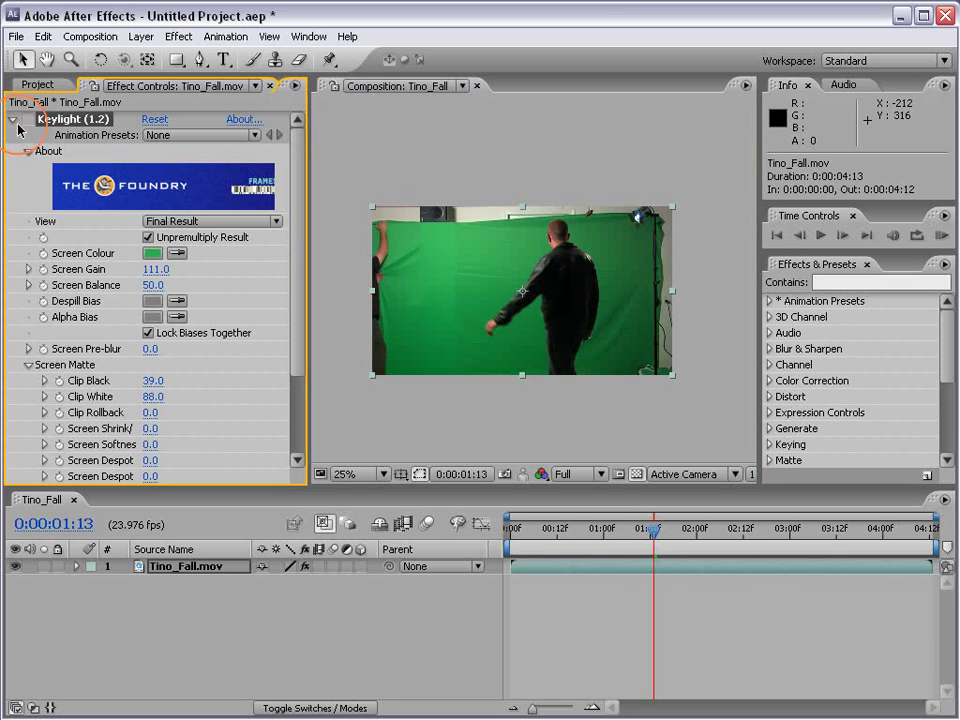
pyautogui.click(13, 119)
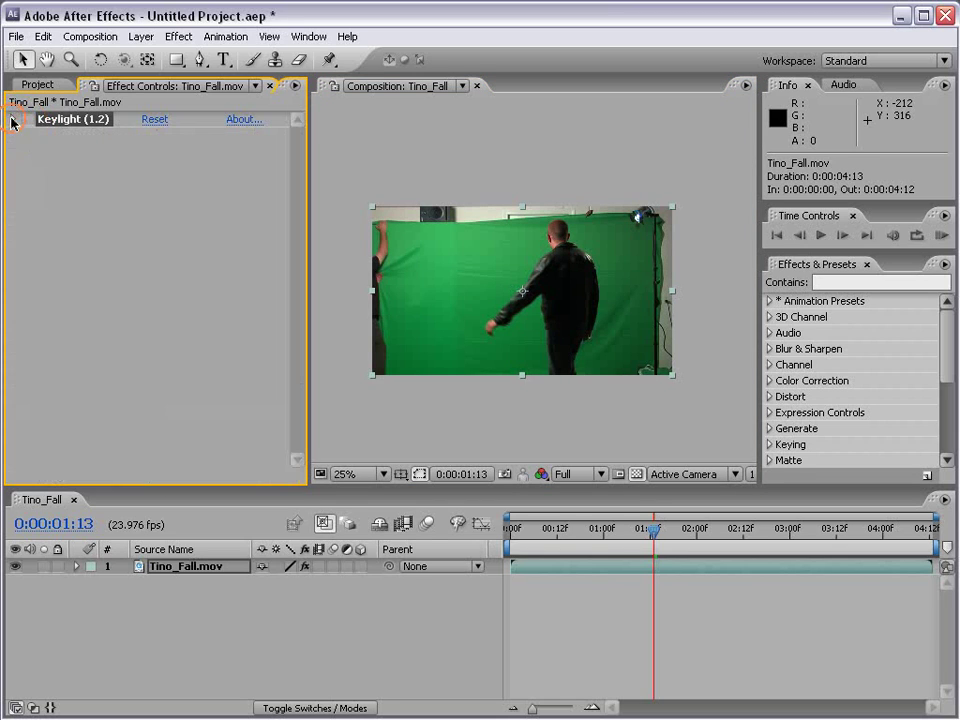
# - Draw a closed eight-point garbage mask around the man with the Pen tool
pyautogui.click(200, 62)
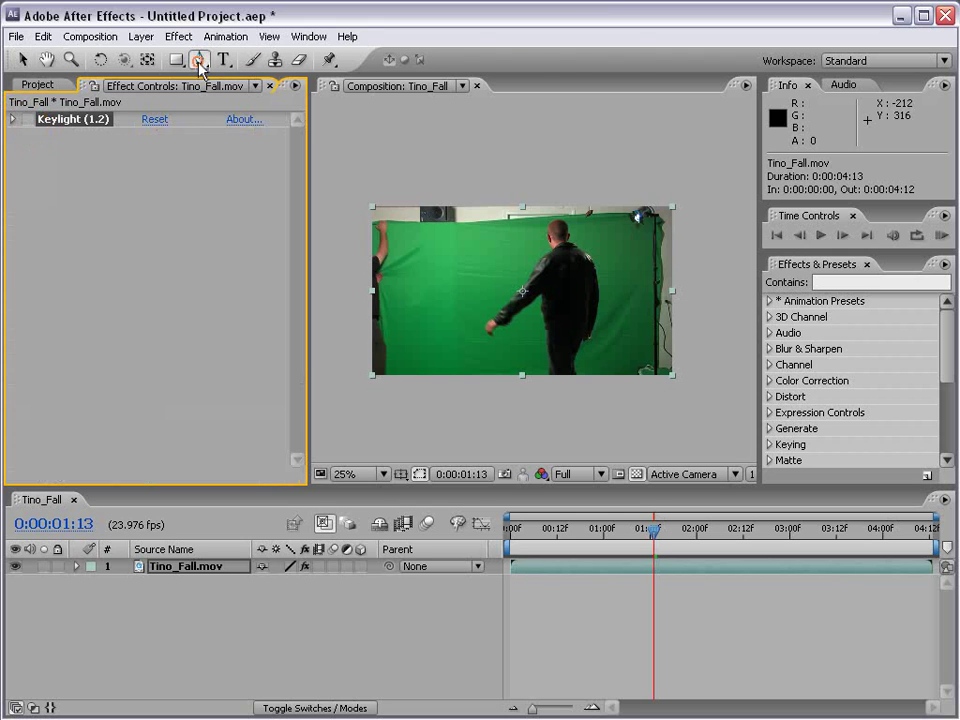
pyautogui.press('.')
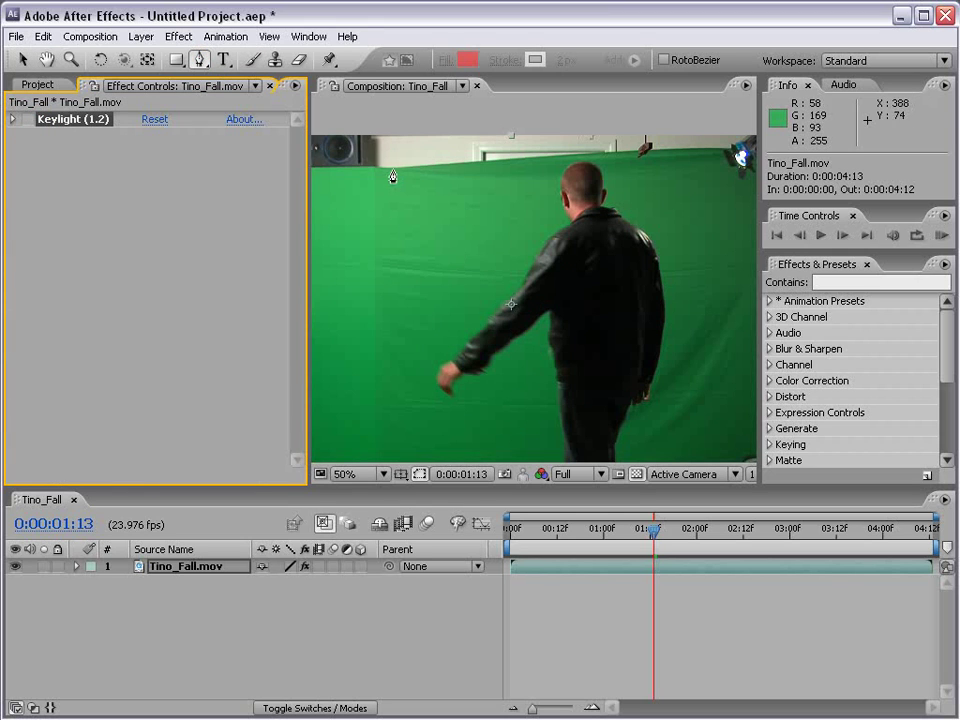
pyautogui.click(392, 169)
pyautogui.click(354, 365)
pyautogui.click(541, 418)
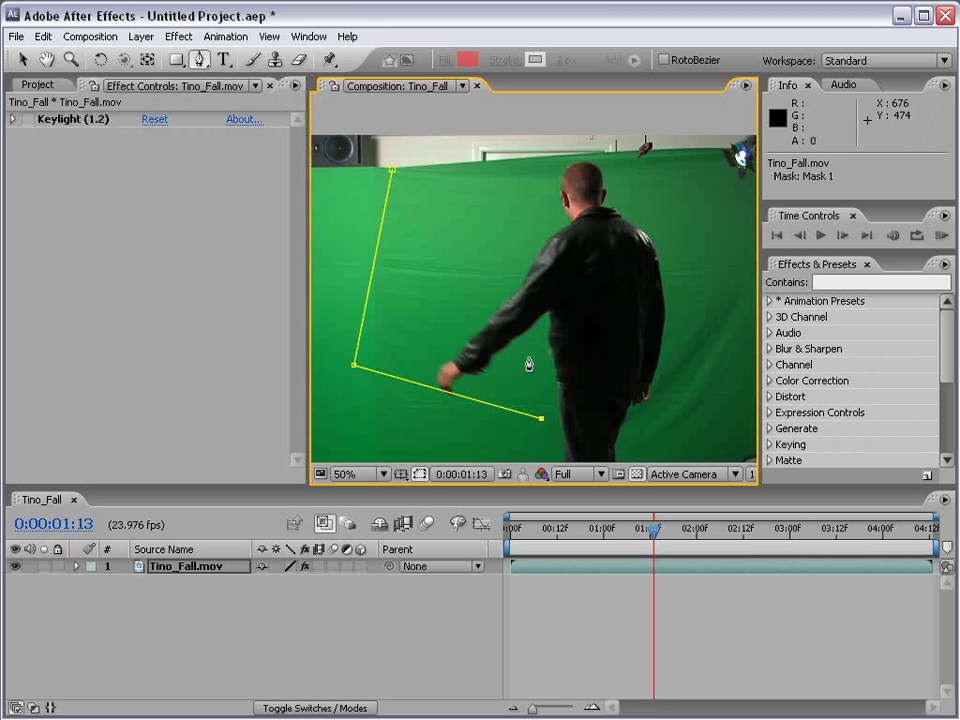
pyautogui.click(527, 357)
pyautogui.click(642, 426)
pyautogui.click(716, 377)
pyautogui.click(707, 247)
pyautogui.click(711, 149)
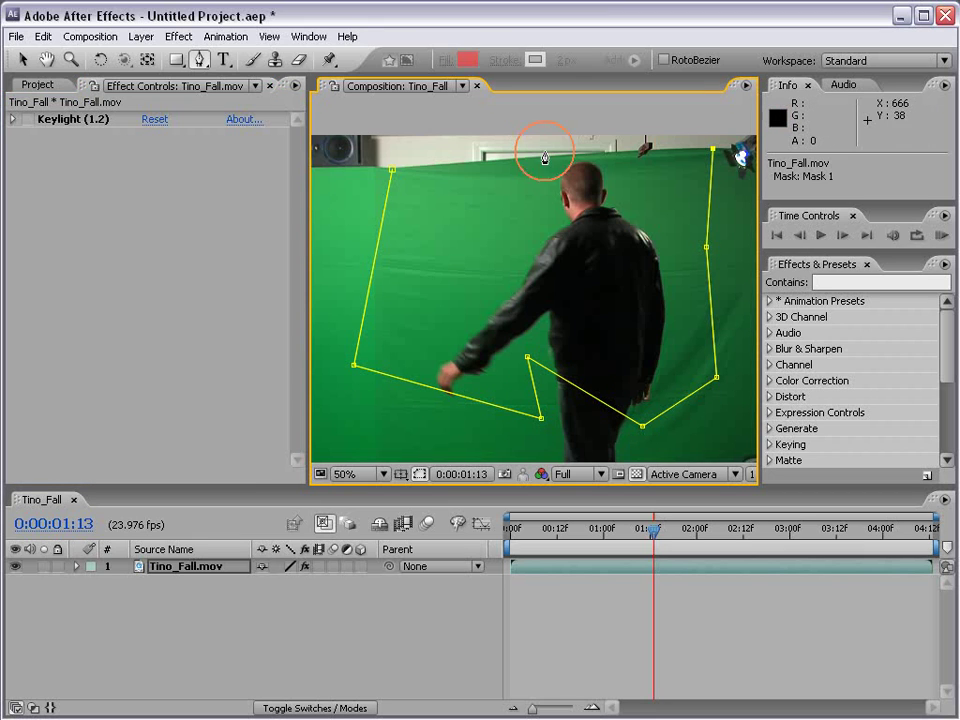
pyautogui.click(393, 175)
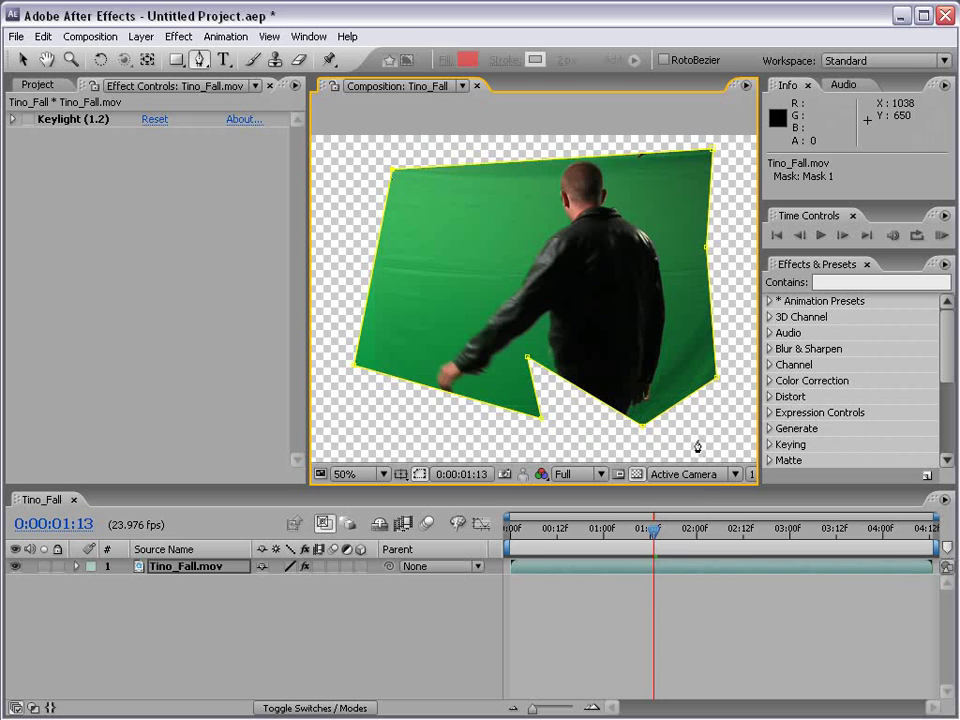
pyautogui.click(639, 596)
pyautogui.press(',')
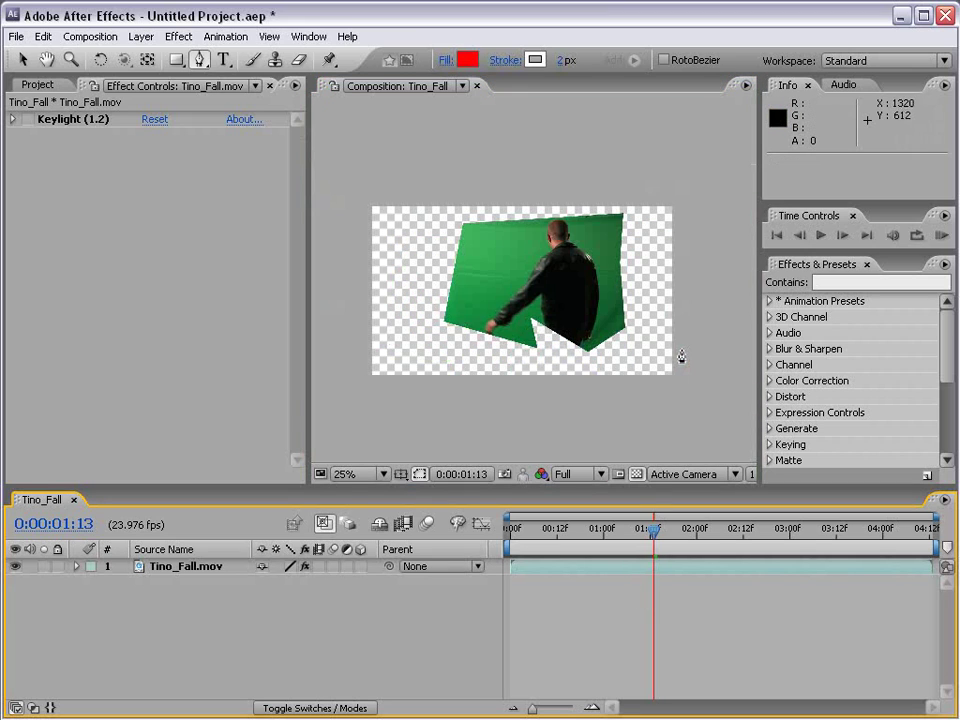
# - Reveal Mask 1's properties for Tino_Fall.mov in the Timeline
pyautogui.click(76, 567)
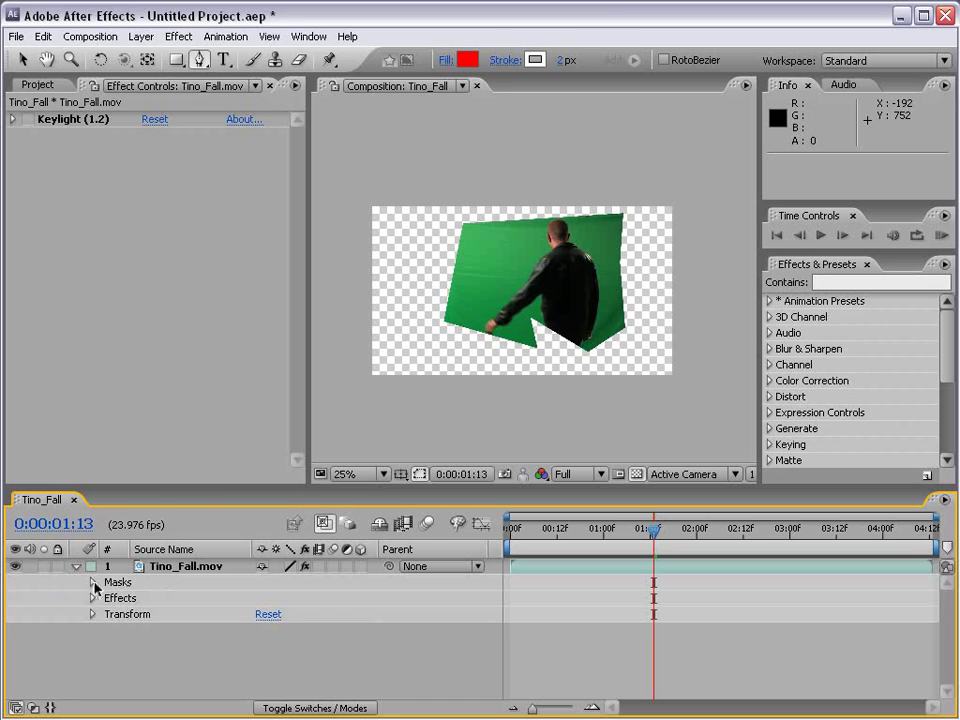
pyautogui.click(92, 584)
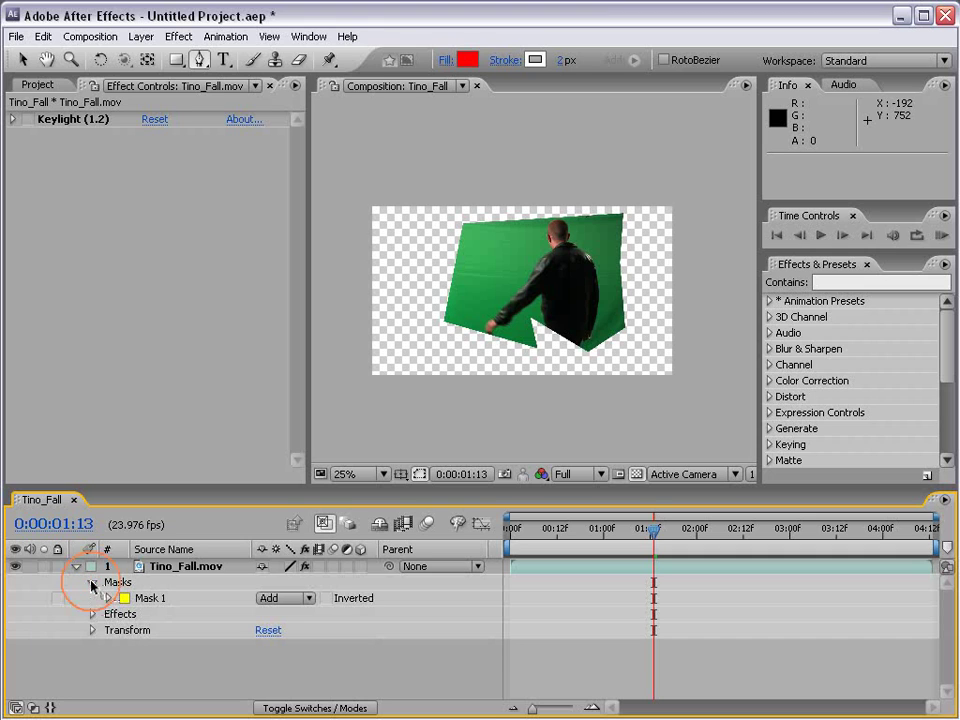
pyautogui.moveTo(146, 487); pyautogui.dragTo(146, 428)
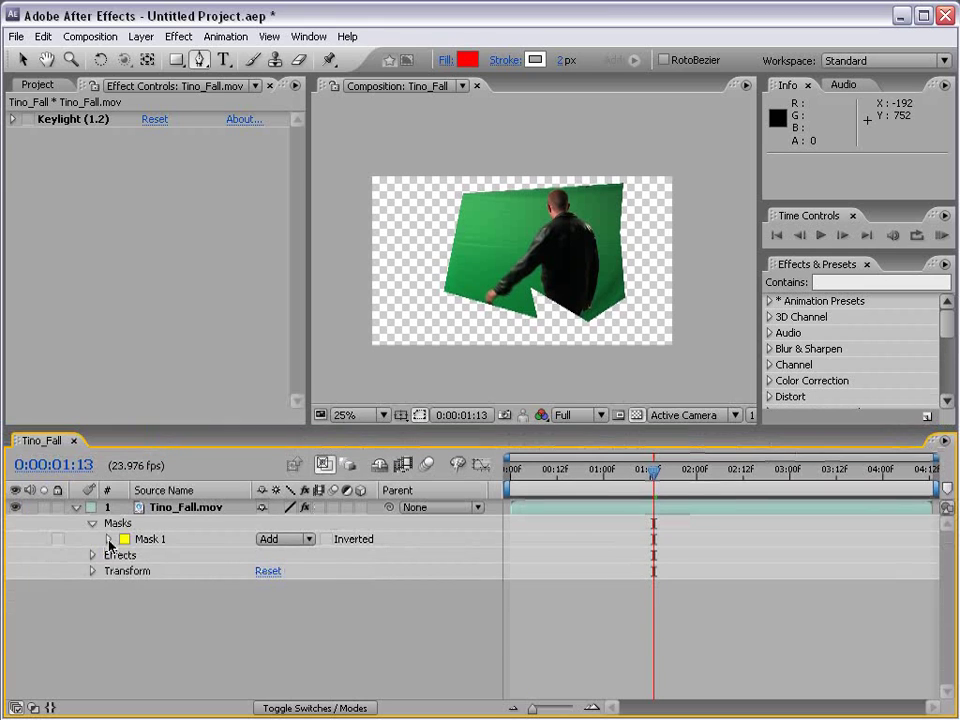
pyautogui.click(108, 539)
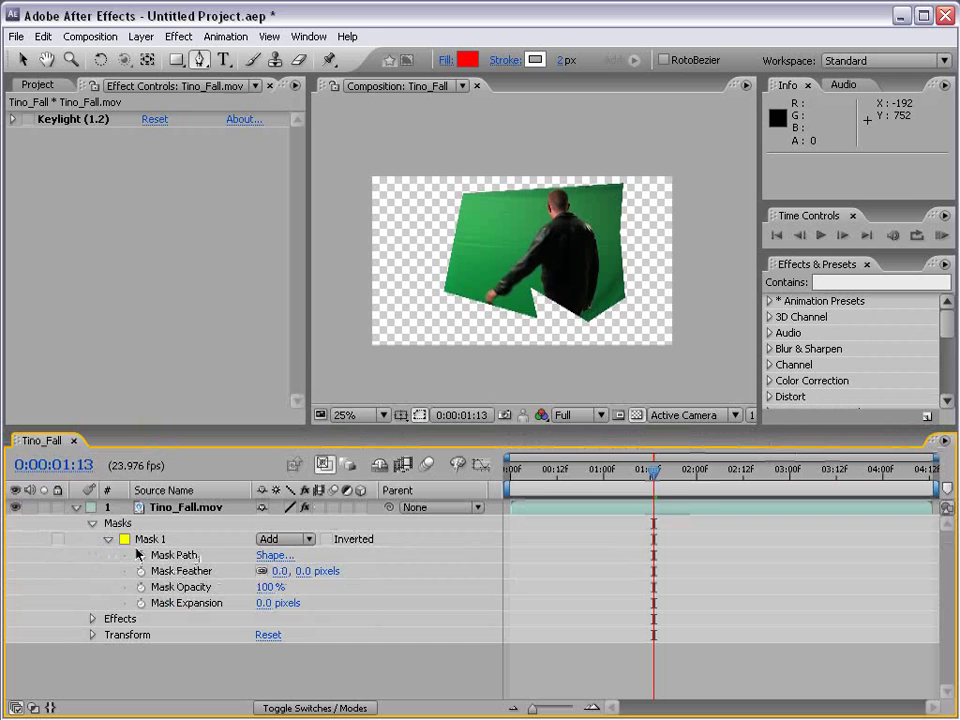
pyautogui.click(240, 641)
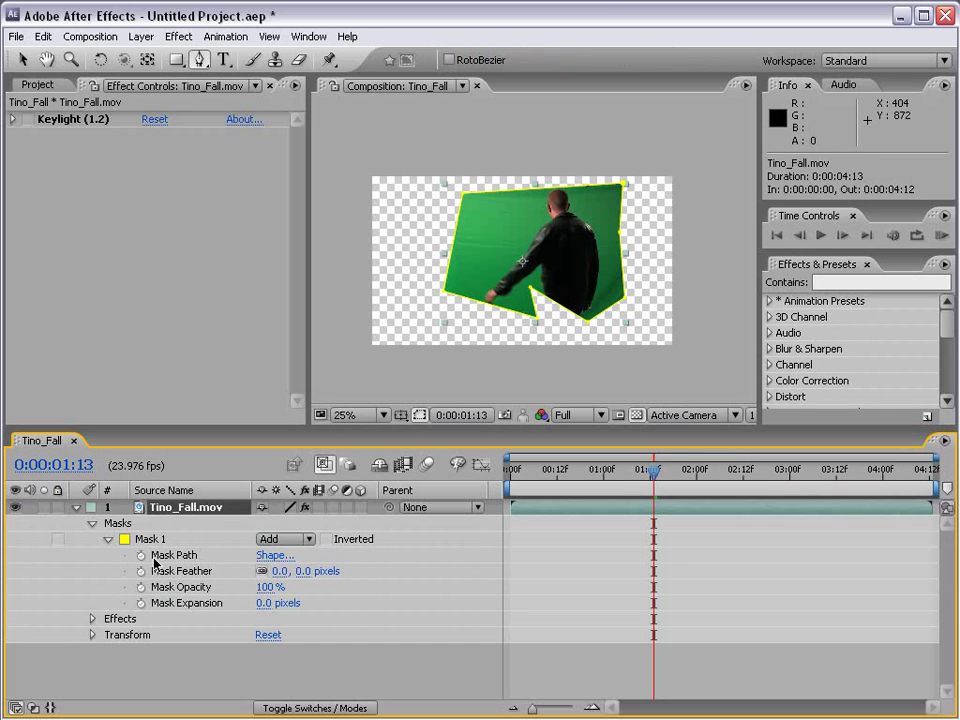
# - Set Mask 1's Mask Feather to 58 pixels
pyautogui.scroll(1, 482, 268)
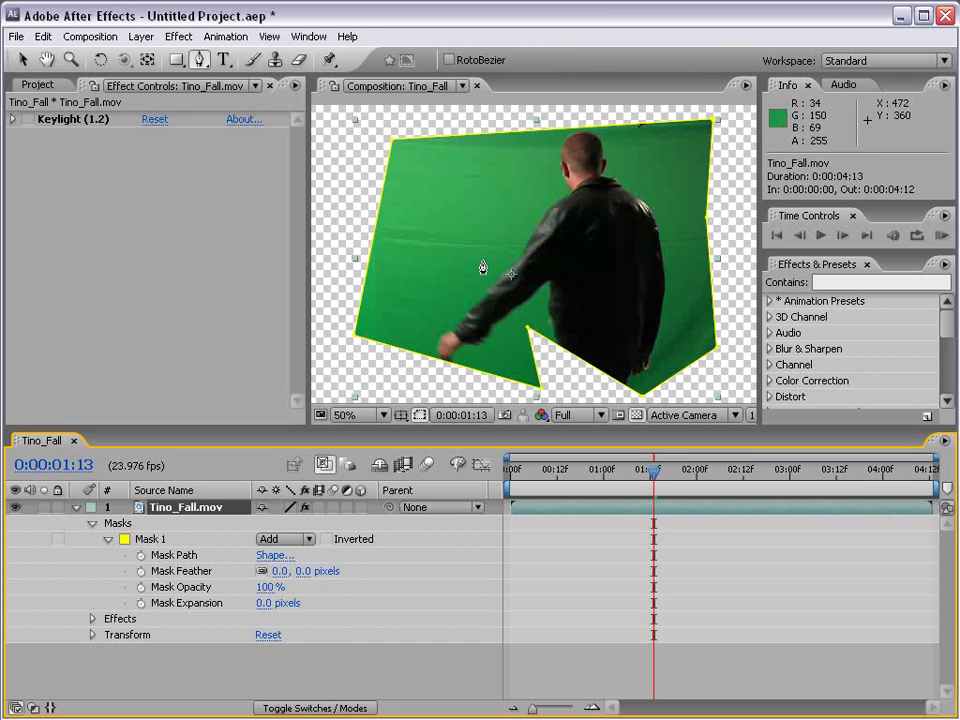
pyautogui.press('v')
pyautogui.moveTo(422, 313); pyautogui.dragTo(427, 270)
pyautogui.hotkey('ctrl', 'z')
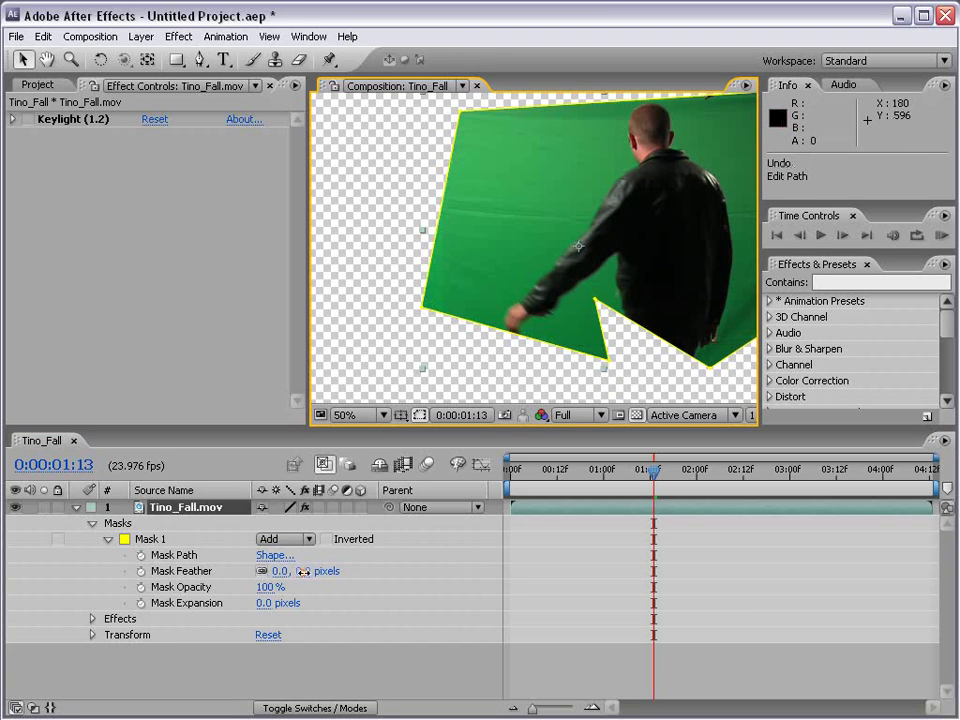
pyautogui.moveTo(305, 572); pyautogui.dragTo(345, 567)
pyautogui.click(489, 133)
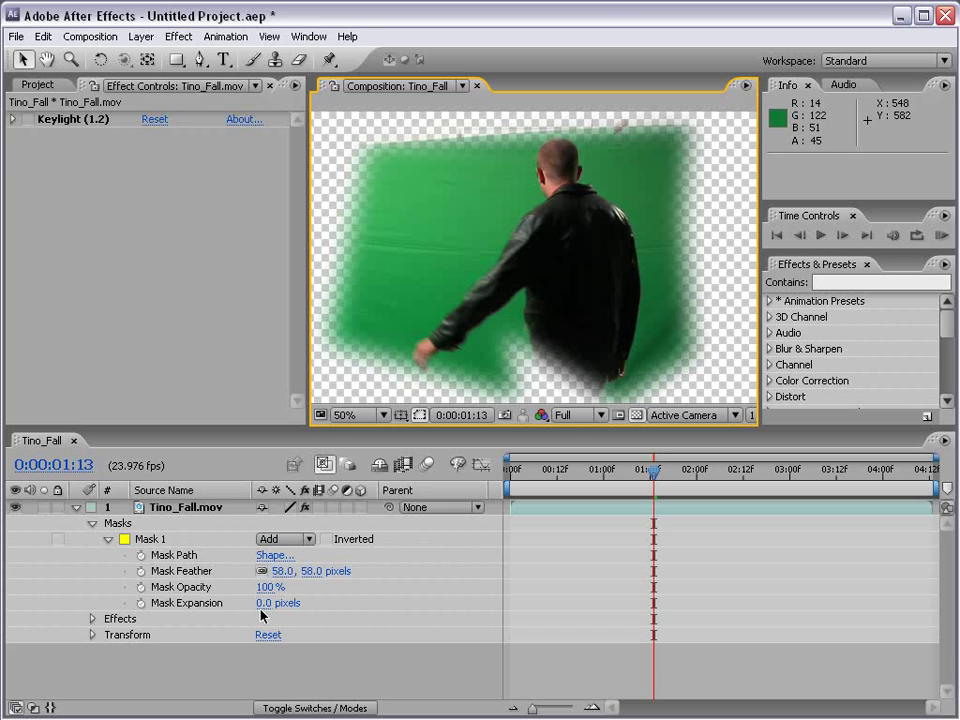
# - Undo the mask expansion change and set a Mask Path keyframe at 0:00:00:15
pyautogui.moveTo(261, 603); pyautogui.dragTo(194, 603)
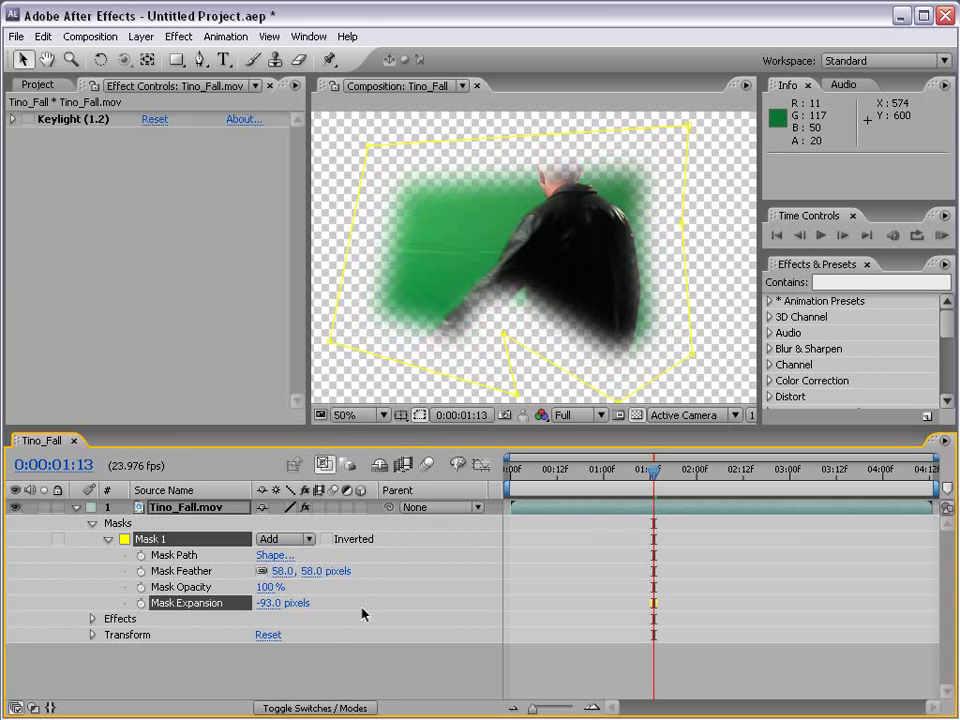
pyautogui.hotkey('ctrl', 'z')
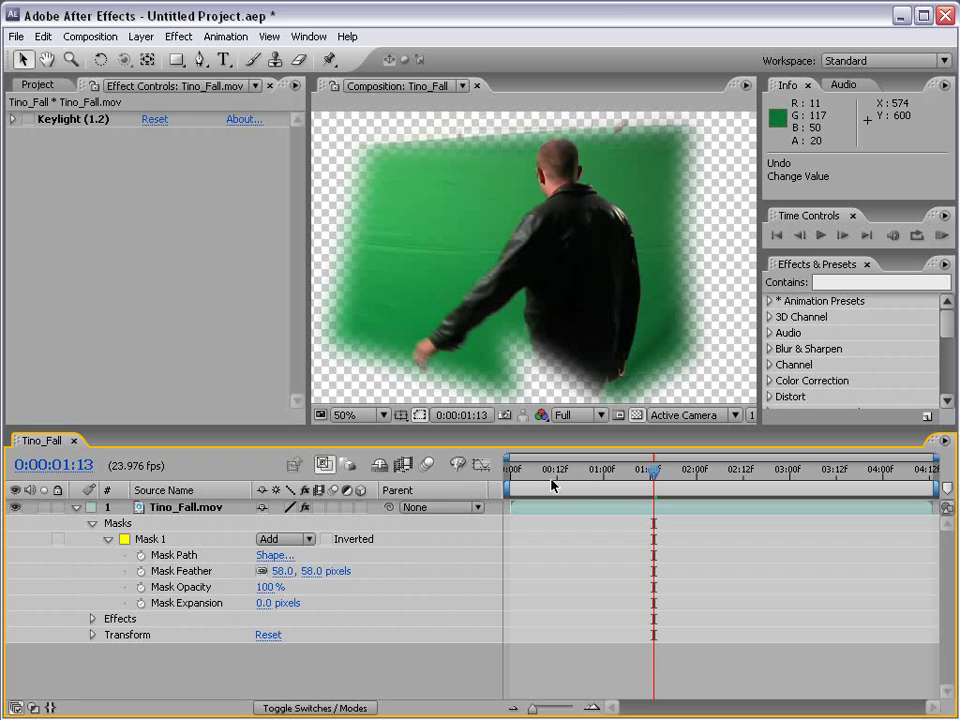
pyautogui.moveTo(552, 486)
pyautogui.mouseDown()
pyautogui.moveTo(536, 486)
pyautogui.moveTo(568, 484)
pyautogui.mouseUp()
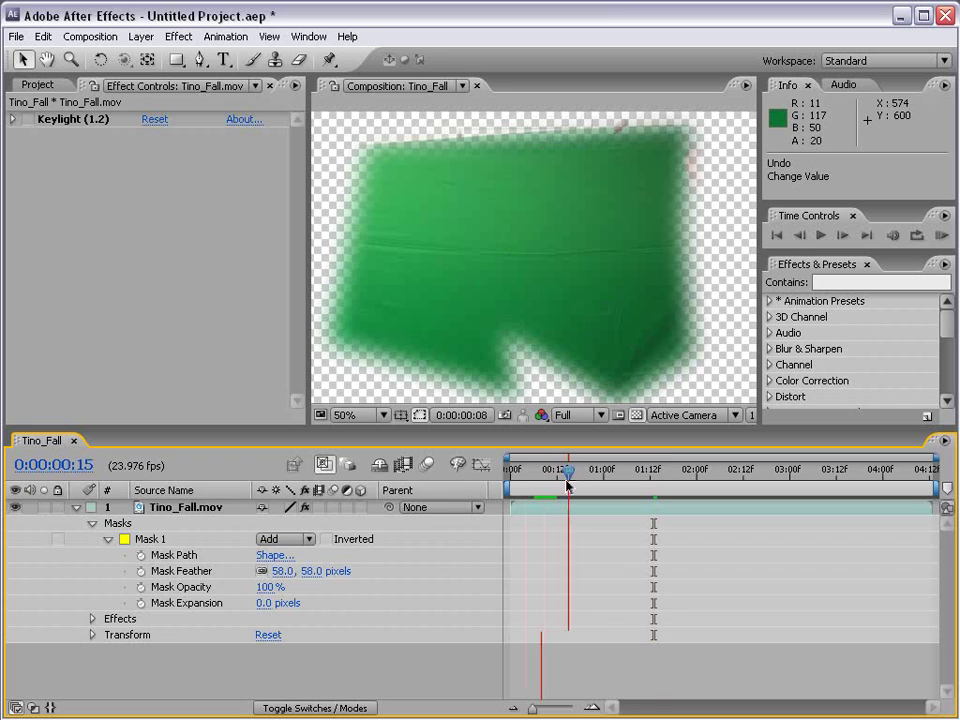
pyautogui.click(141, 556)
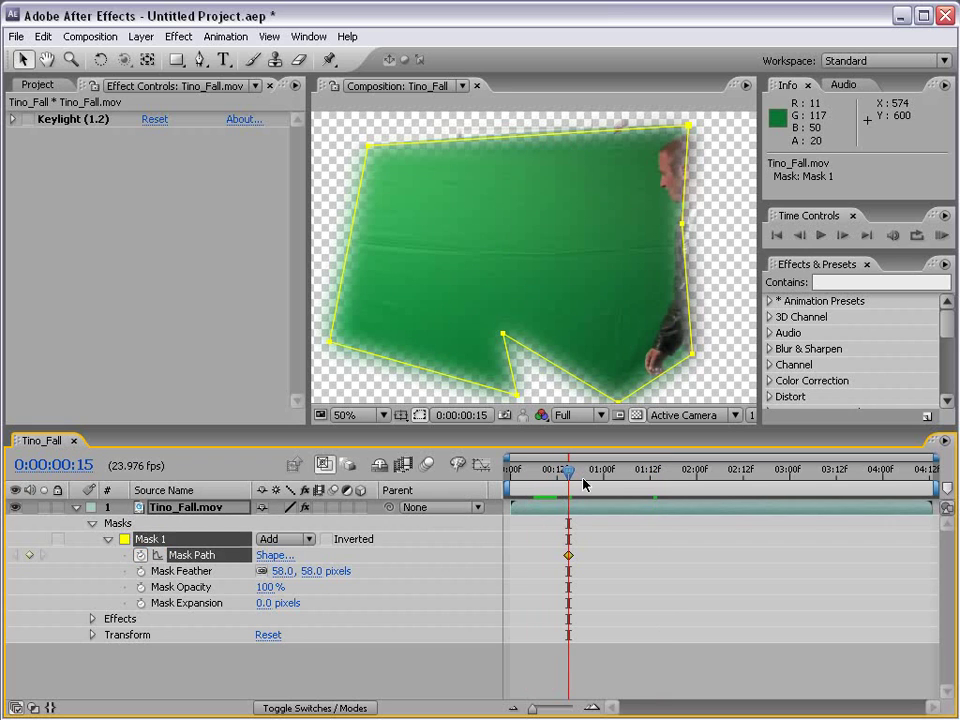
# - At 0:00:01:00, reshape Mask 1's corners to keep the man inside, then check nearby frames
pyautogui.moveTo(583, 484); pyautogui.dragTo(603, 481)
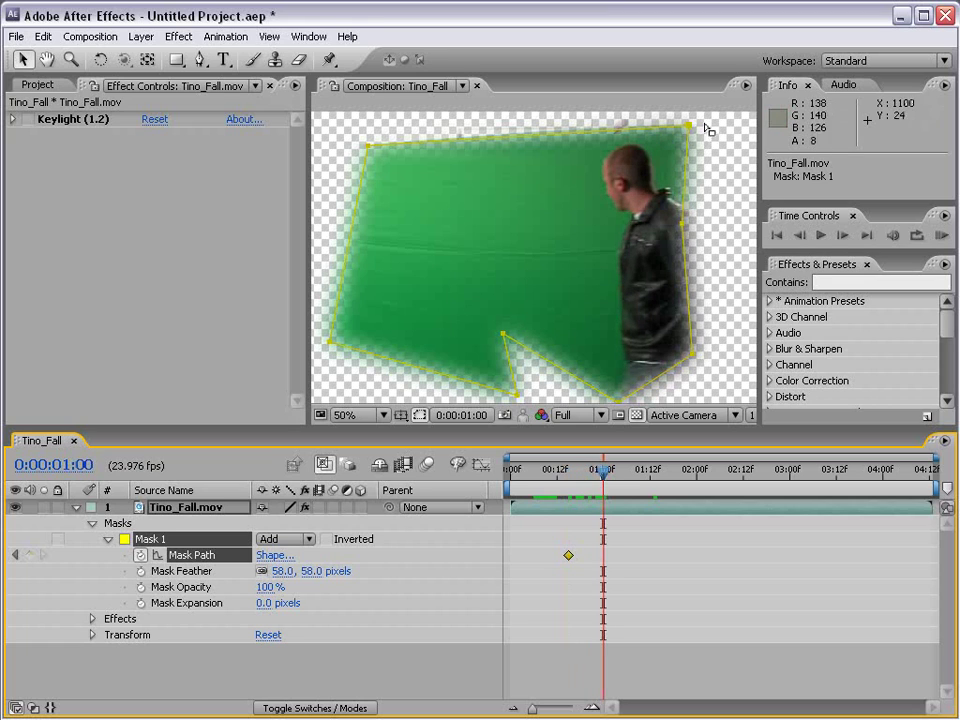
pyautogui.moveTo(369, 146); pyautogui.dragTo(341, 127)
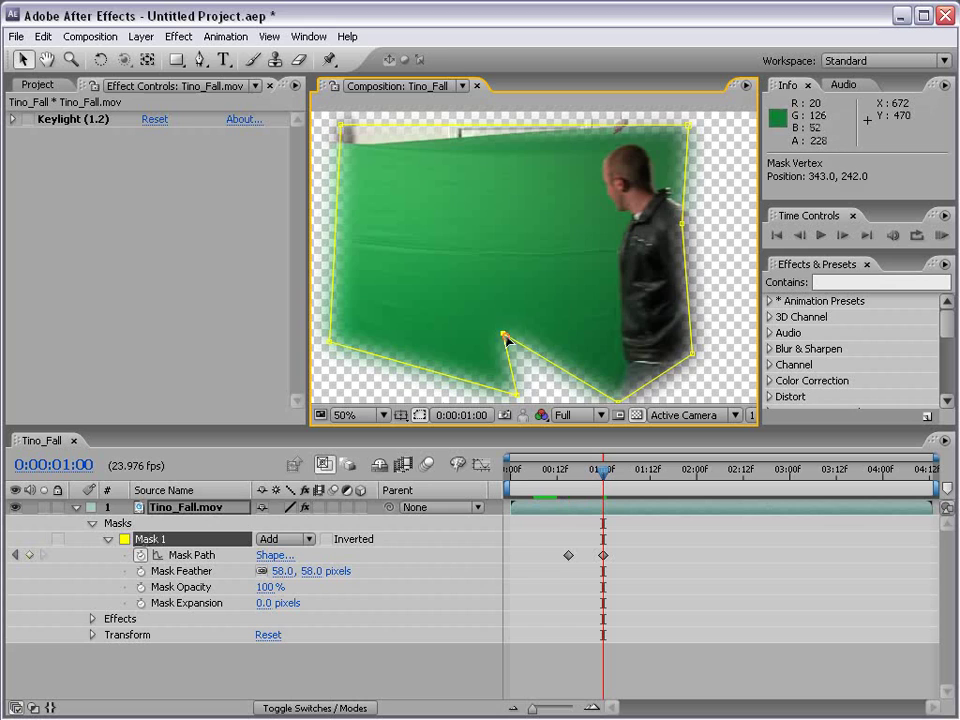
pyautogui.moveTo(503, 334); pyautogui.dragTo(569, 387)
pyautogui.press(',')
pyautogui.moveTo(612, 301); pyautogui.dragTo(635, 301)
pyautogui.click(600, 471)
pyautogui.moveTo(600, 474)
pyautogui.mouseDown()
pyautogui.moveTo(567, 472)
pyautogui.moveTo(597, 474)
pyautogui.mouseUp()
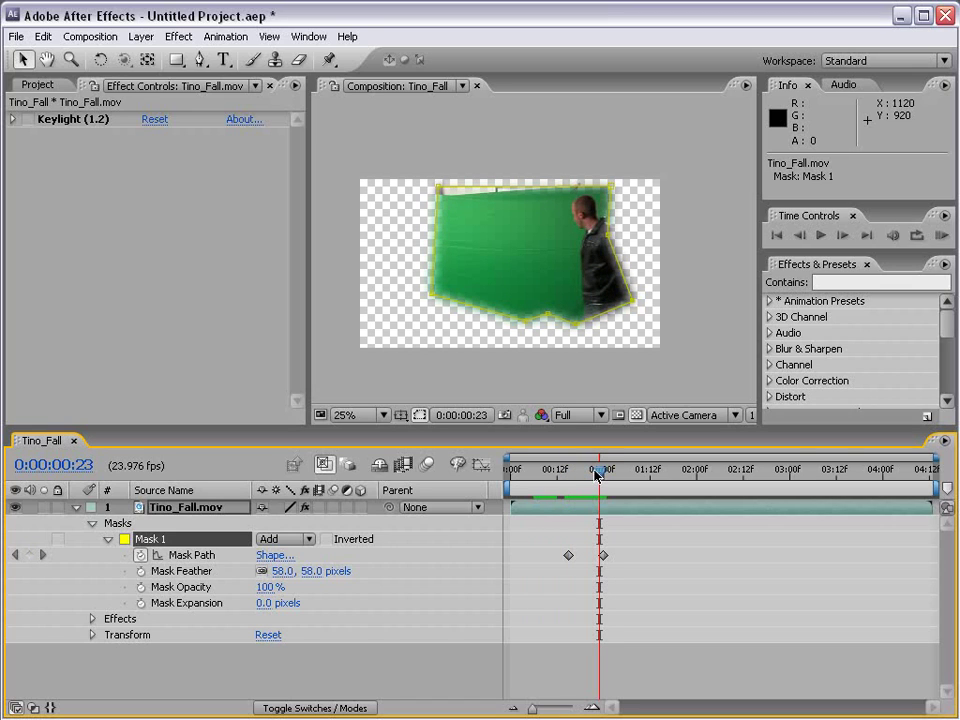
# - Delete the old Mask 1 from Tino_Fall.mov
pyautogui.press('F2')
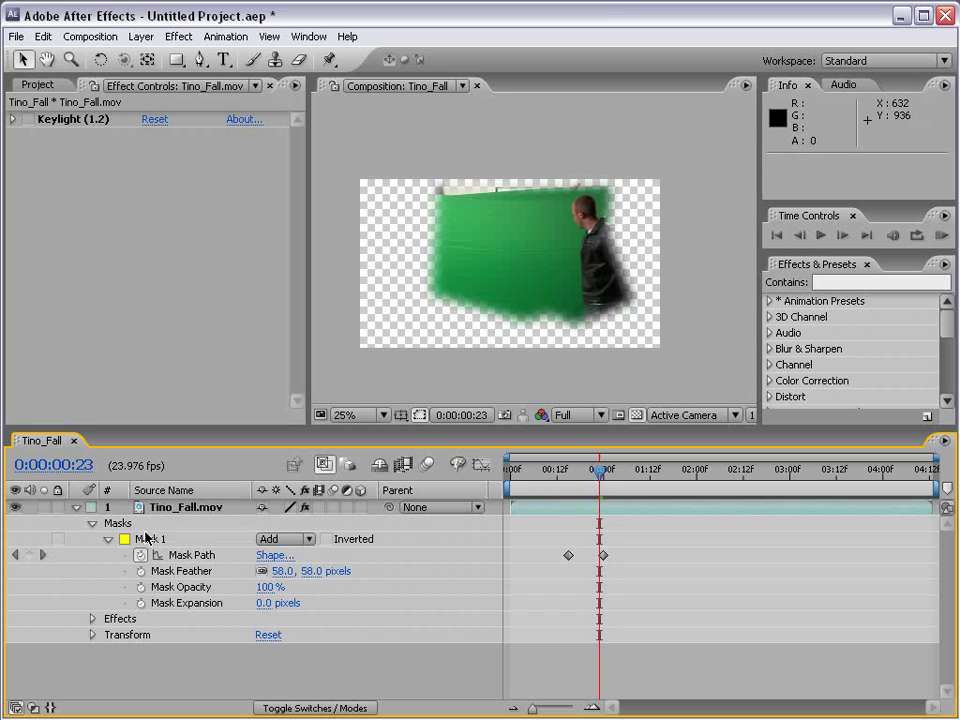
pyautogui.click(152, 540)
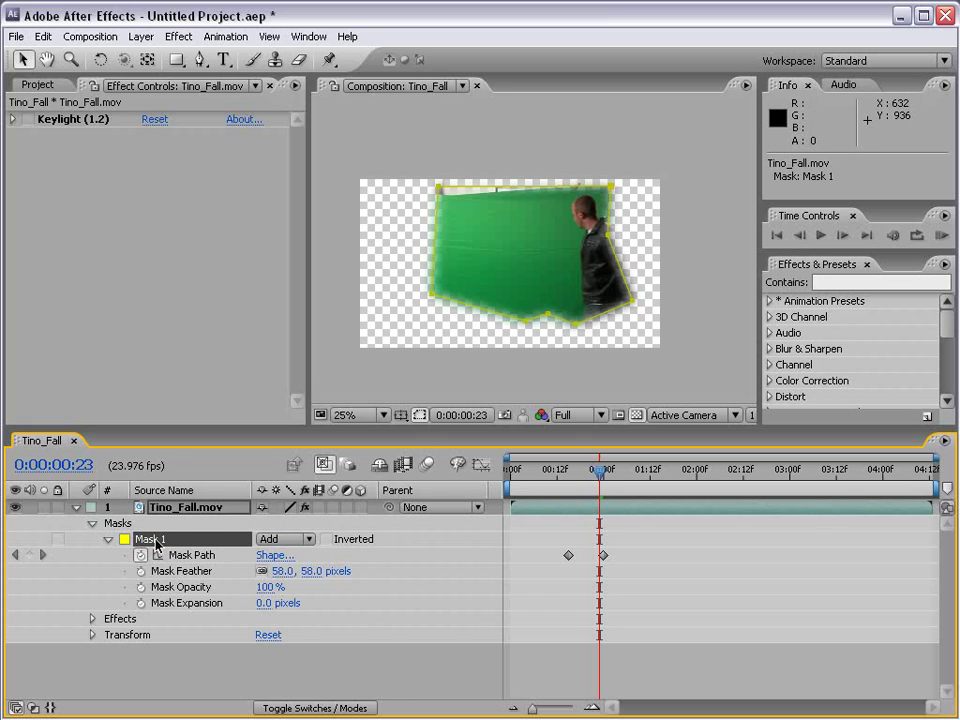
pyautogui.press('Delete')
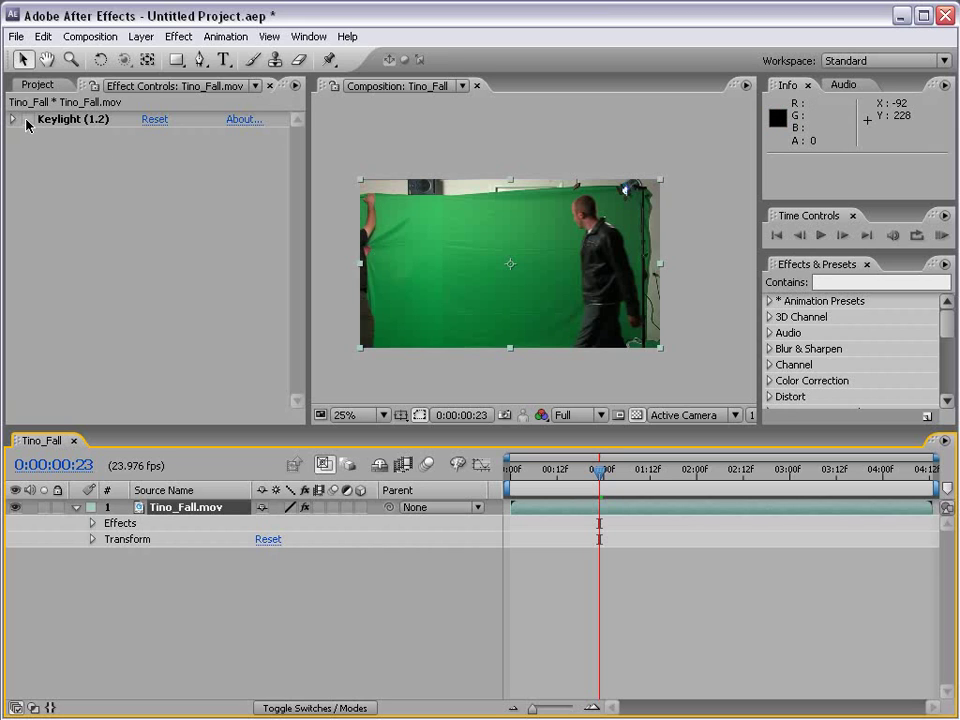
# - Move to frame 0:00:01:14 and zoom in on the man, ready to draw
pyautogui.click(199, 62)
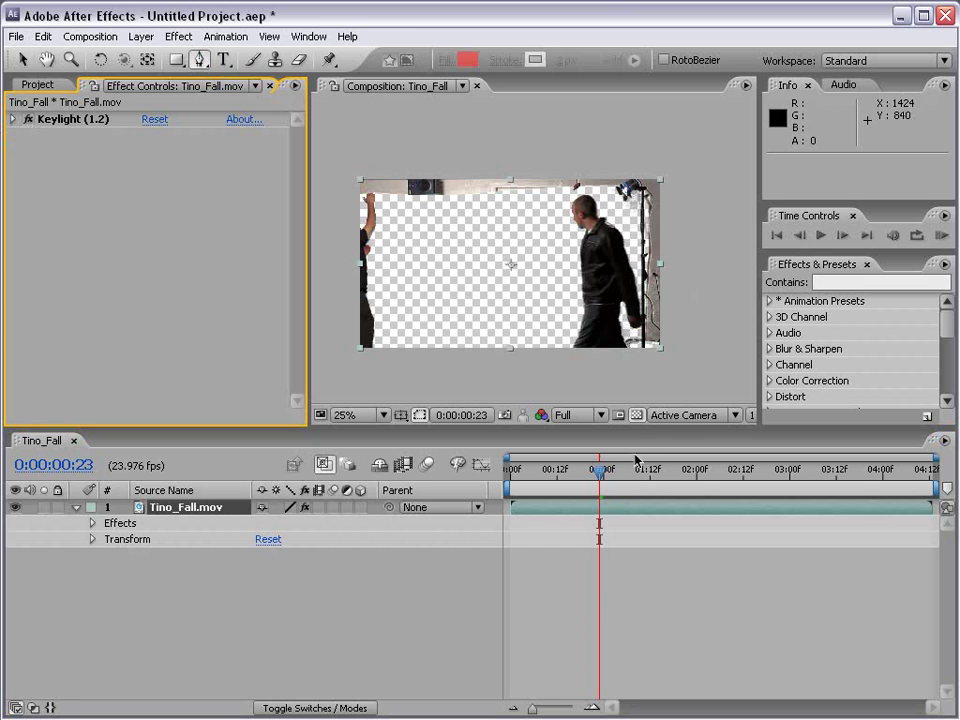
pyautogui.click(645, 473)
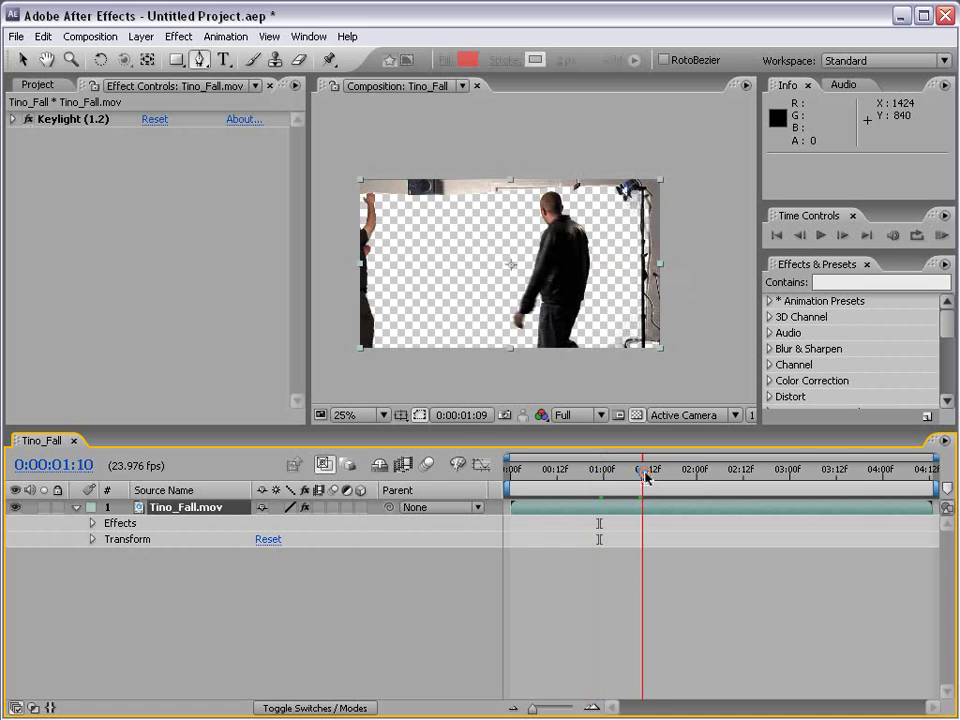
pyautogui.moveTo(645, 477); pyautogui.dragTo(657, 474)
pyautogui.scroll(1, 630, 330)
pyautogui.moveTo(663, 326); pyautogui.dragTo(626, 294)
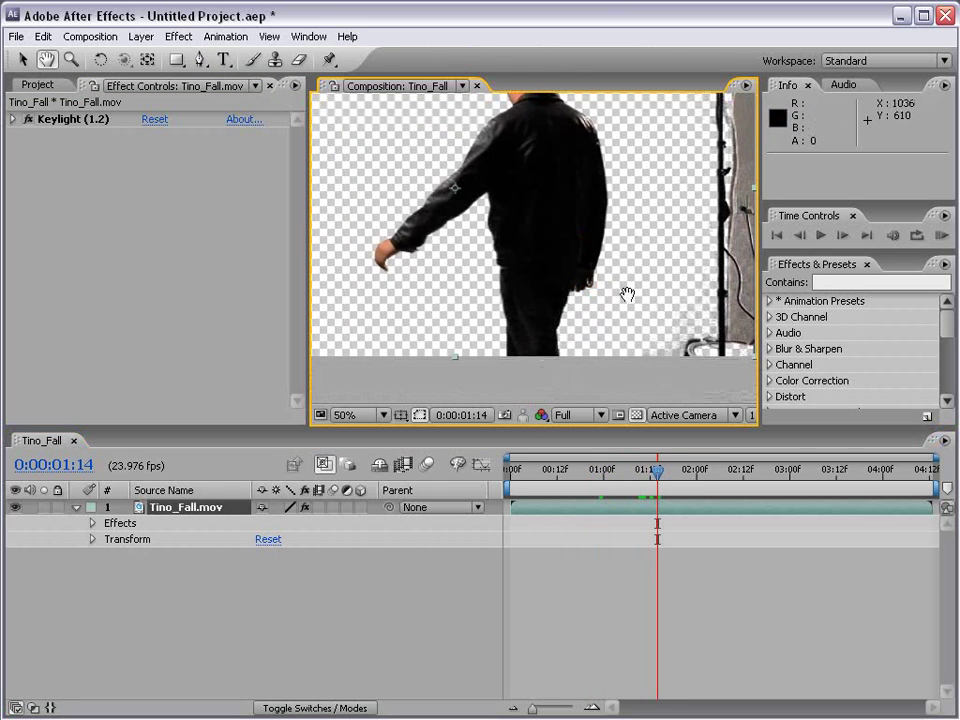
# - Draw a new closed mask around the man, cutting out the light stand and other person
pyautogui.click(644, 386)
pyautogui.press('space')
pyautogui.moveTo(707, 236); pyautogui.dragTo(695, 305)
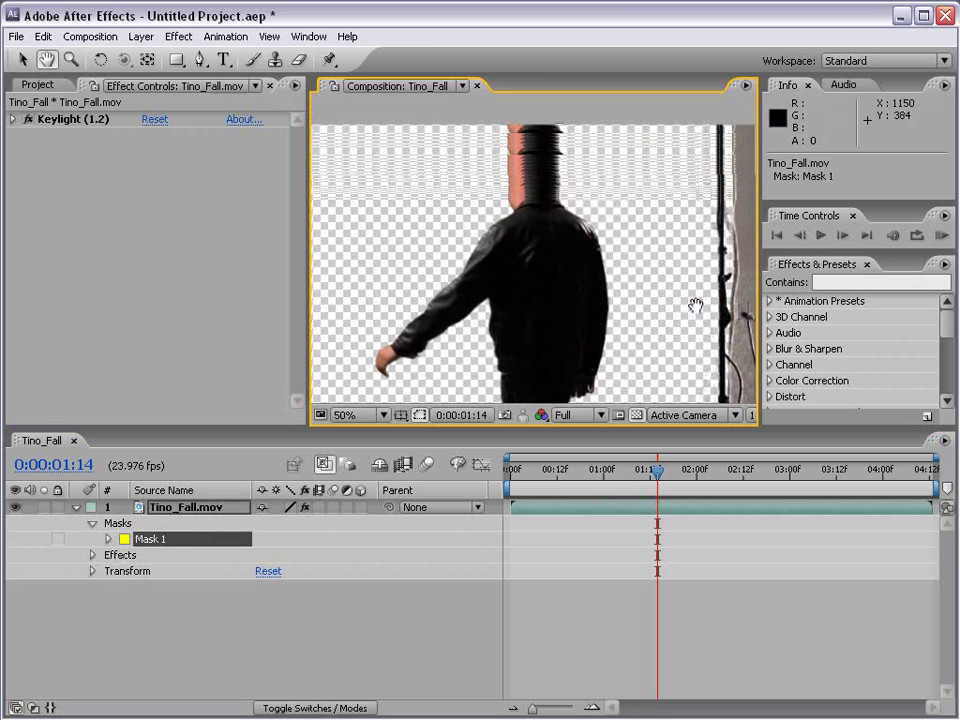
pyautogui.click(690, 198)
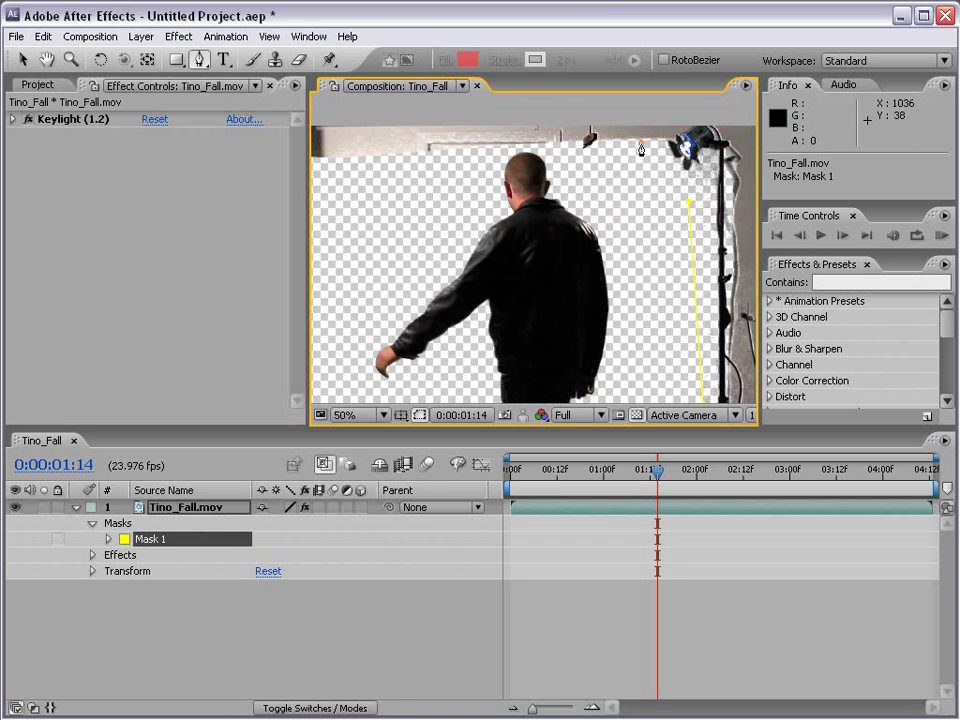
pyautogui.click(640, 146)
pyautogui.click(587, 150)
pyautogui.click(558, 143)
pyautogui.press(',')
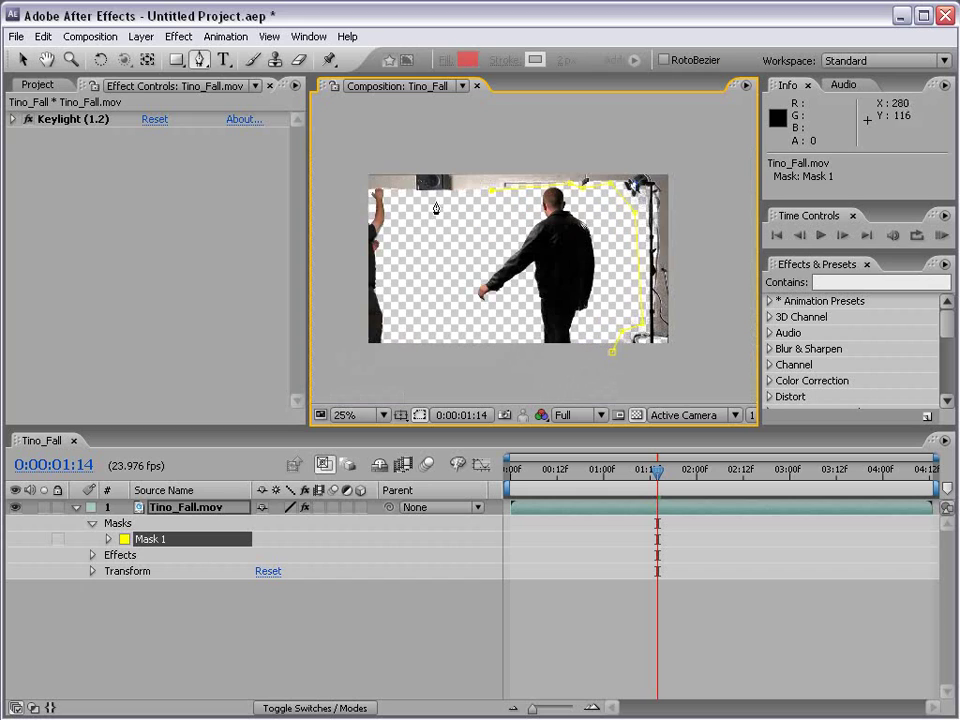
pyautogui.click(393, 348)
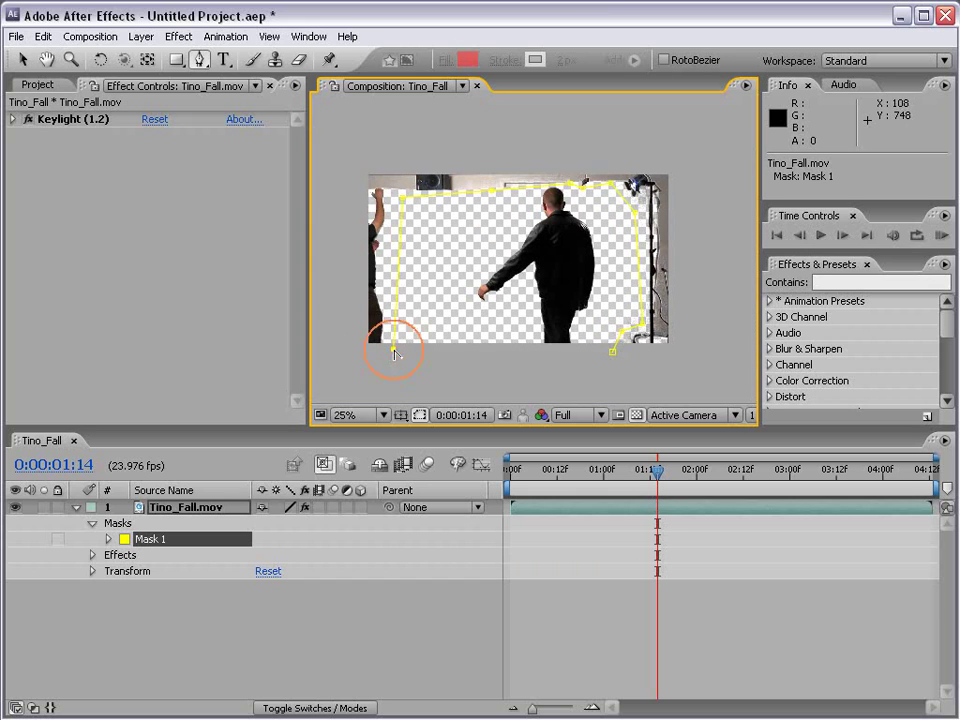
pyautogui.click(613, 354)
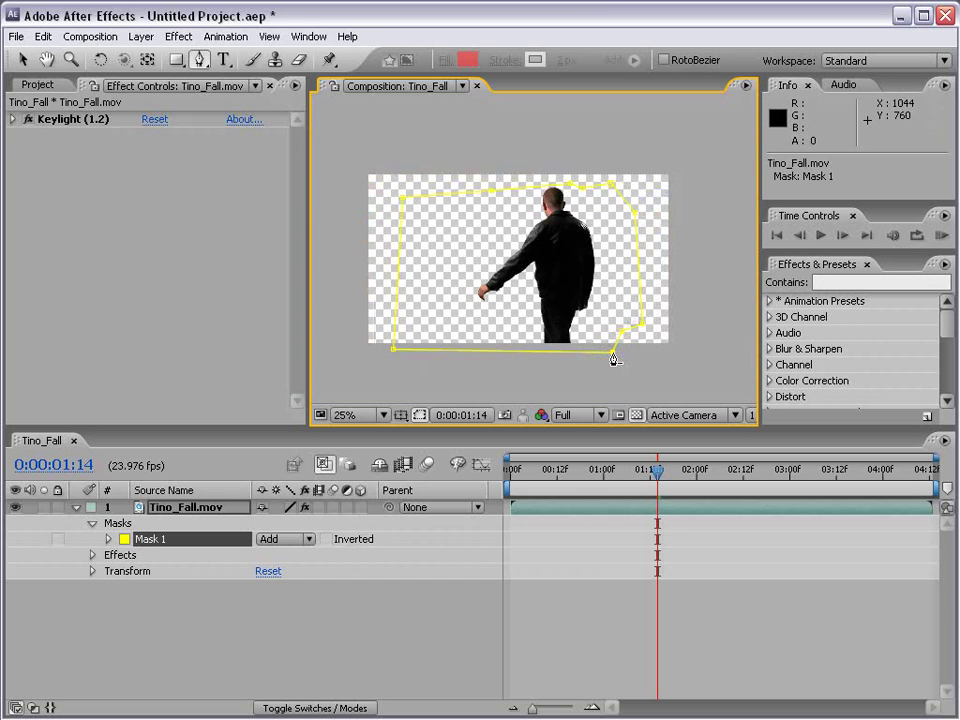
# - Deselect the new mask and reselect the Tino_Fall.mov layer
pyautogui.press('v')
pyautogui.click(531, 543)
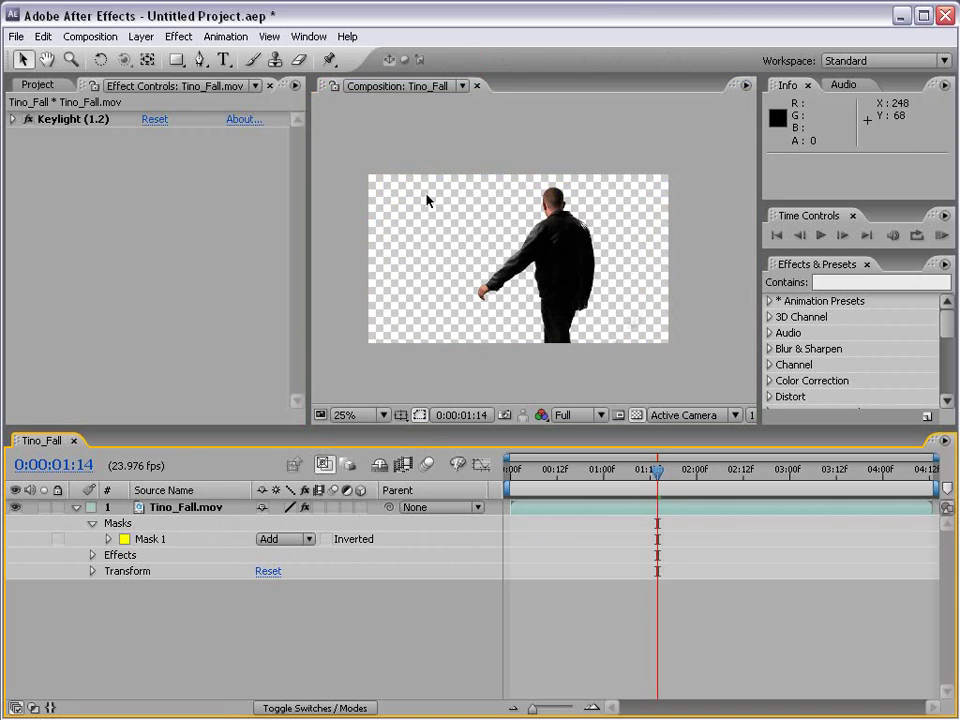
pyautogui.click(604, 509)
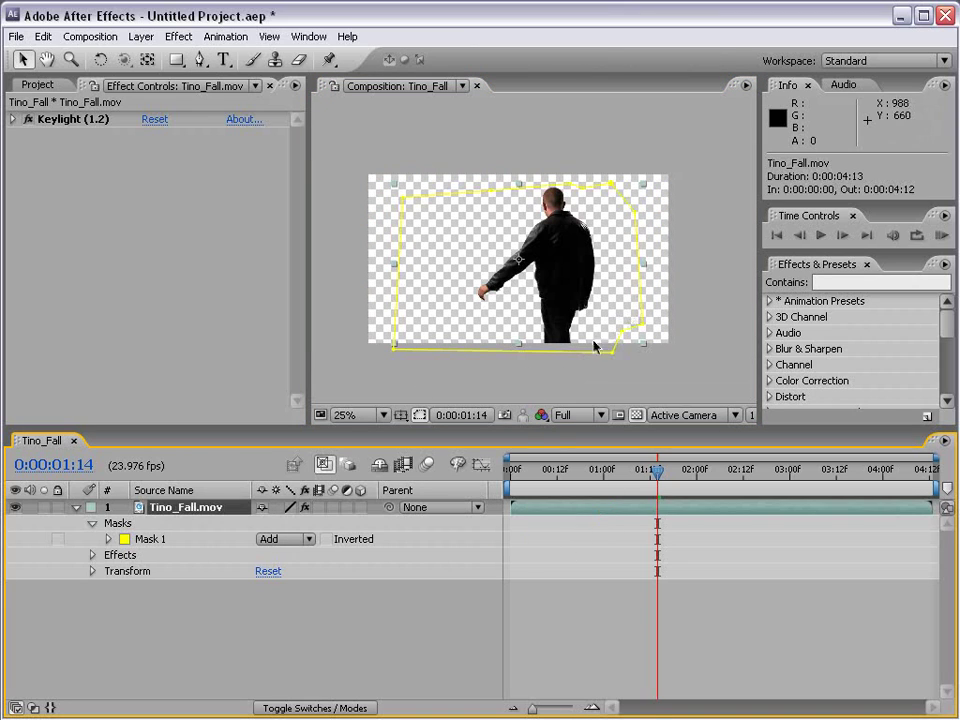
pyautogui.click(445, 372)
pyautogui.press('g')
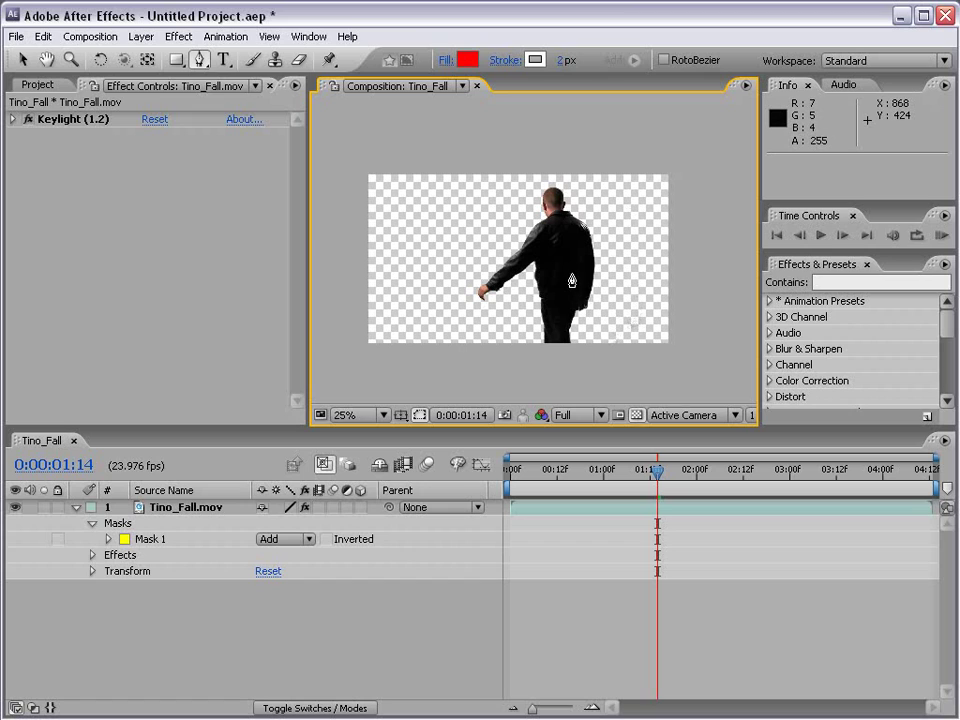
# - Drag Explosion_01.mov from Action Movie Essentials > Explosions into the Tino_Fall comp
pyautogui.click(38, 86)
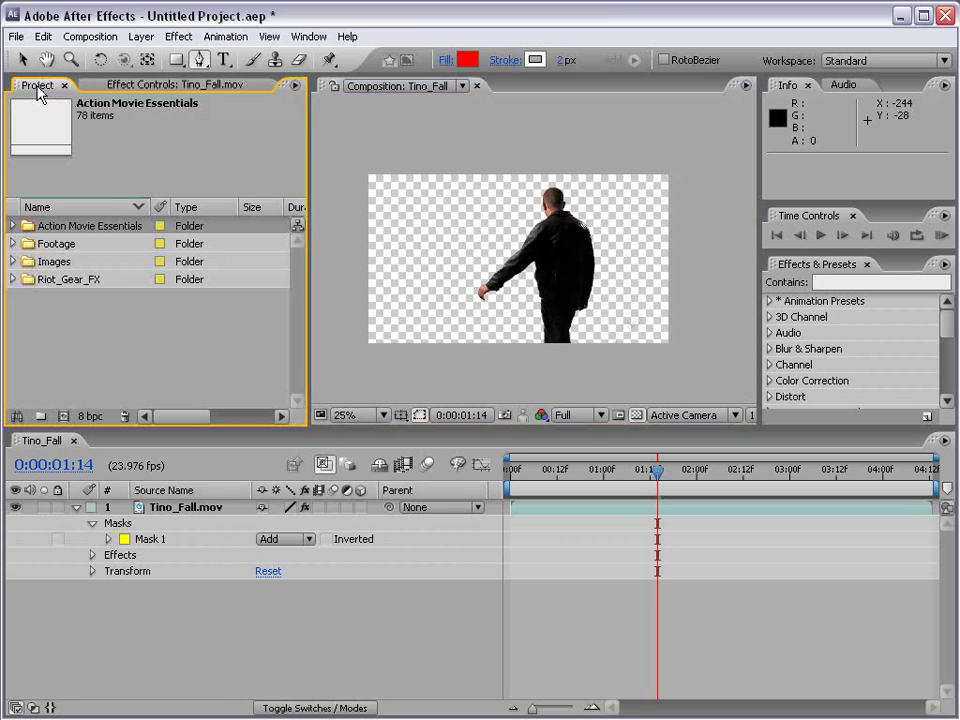
pyautogui.click(13, 227)
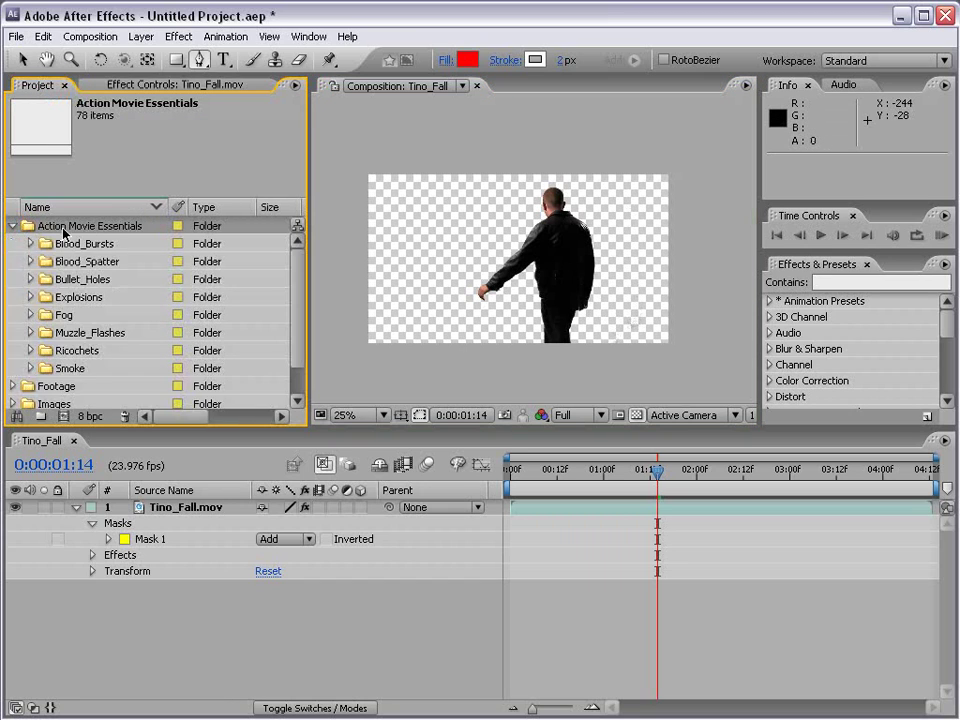
pyautogui.click(30, 297)
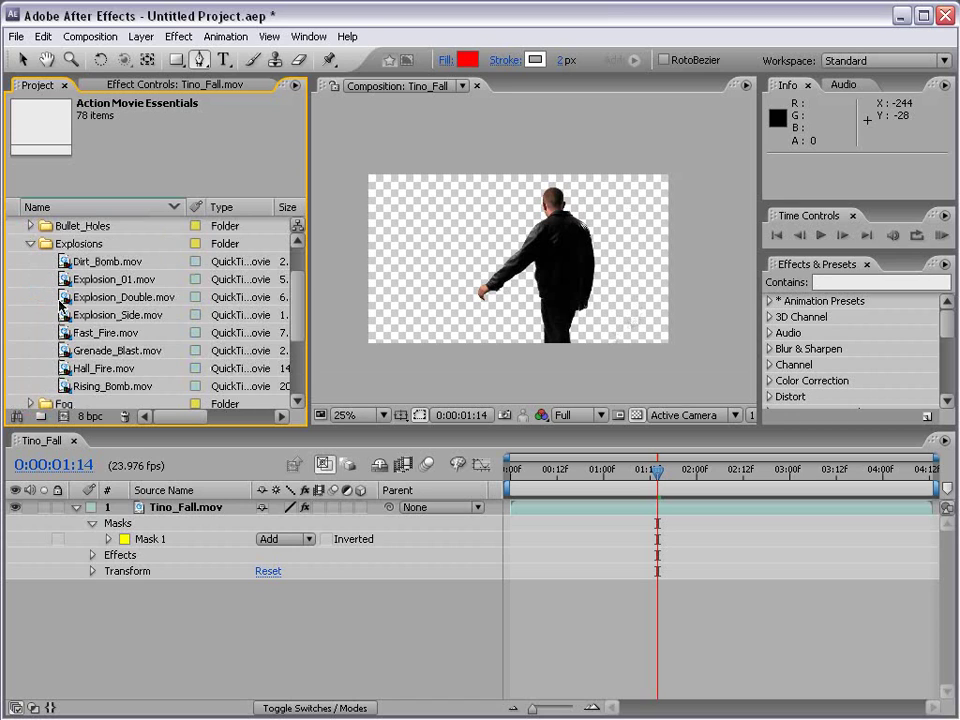
pyautogui.moveTo(62, 283); pyautogui.dragTo(555, 591)
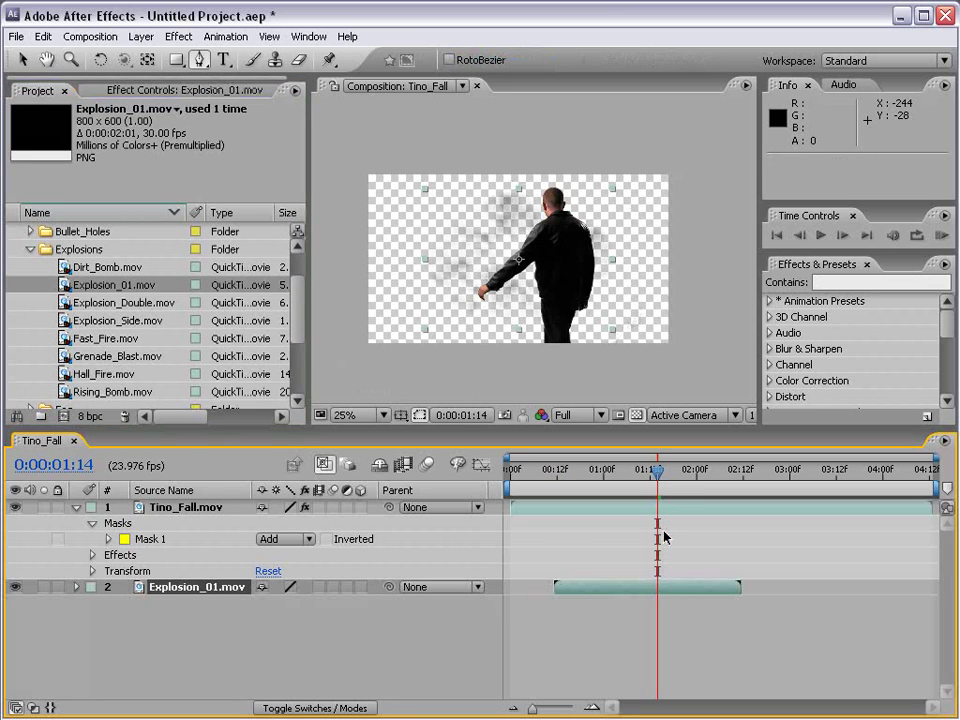
# - Move the Explosion_01 layer so it starts at 0:00:02:23
pyautogui.moveTo(652, 482); pyautogui.dragTo(793, 484)
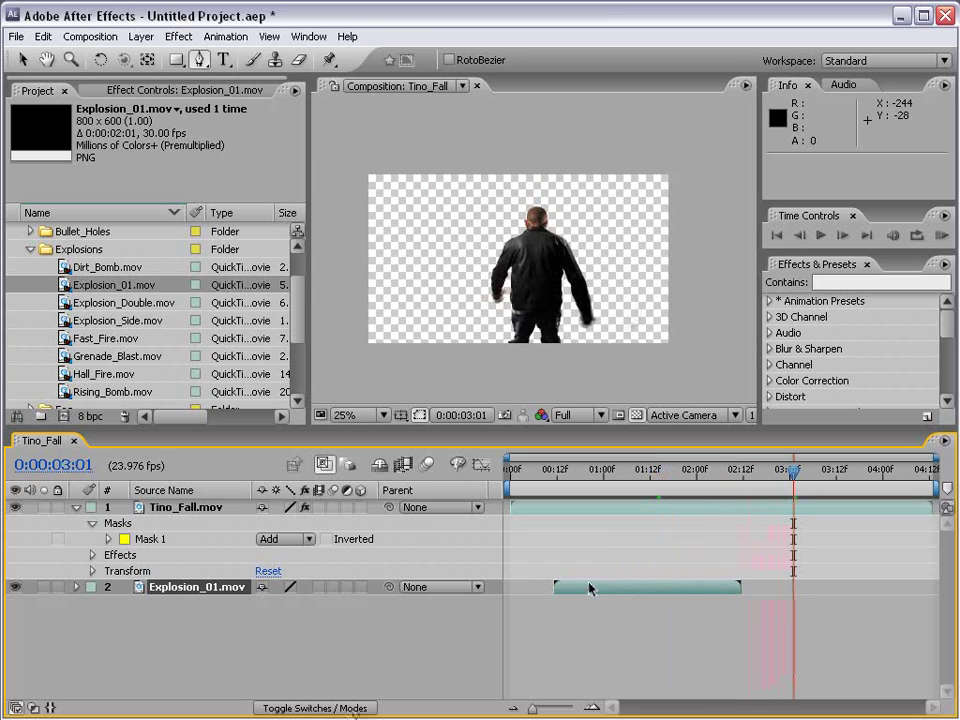
pyautogui.moveTo(563, 591); pyautogui.dragTo(809, 591)
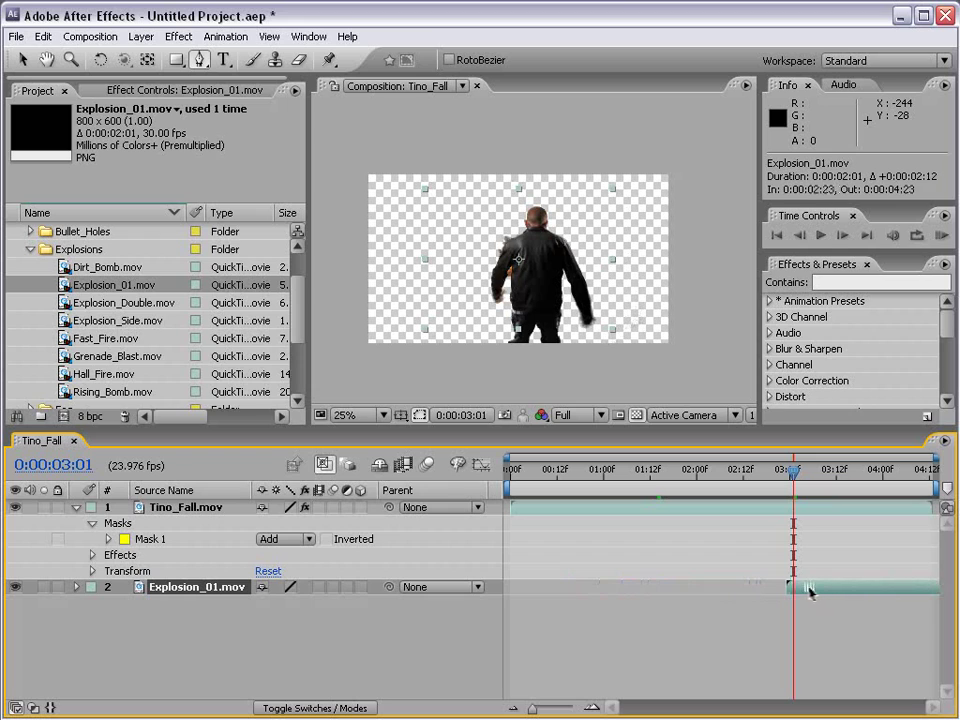
pyautogui.press('v')
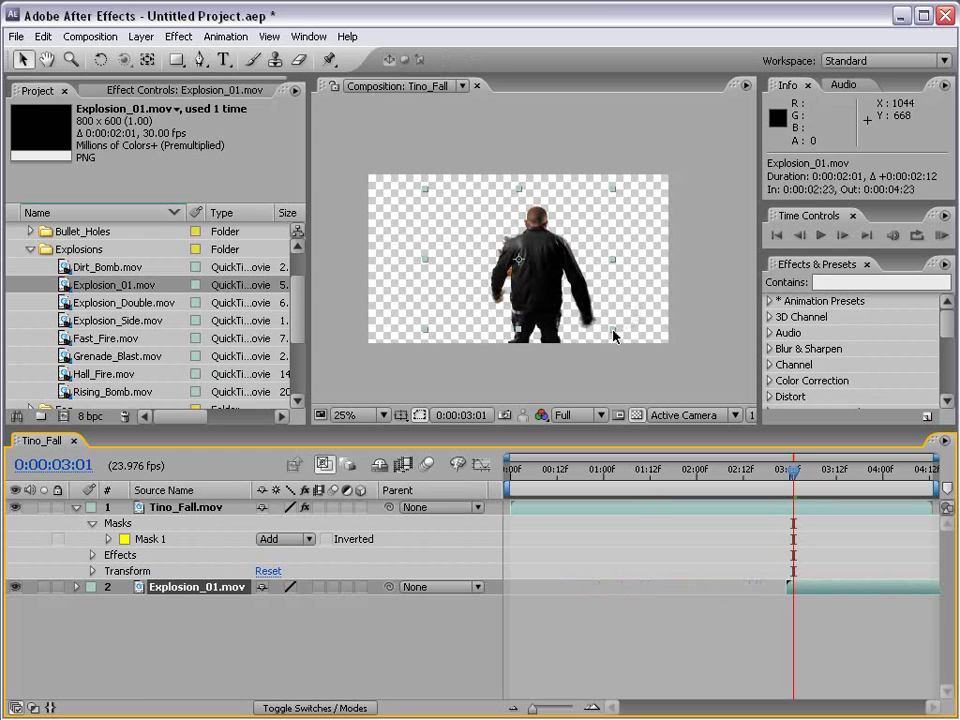
# - Scale the explosion to 325%, turn off the transparency grid, and collapse layer 1
pyautogui.moveTo(613, 330); pyautogui.dragTo(822, 499)
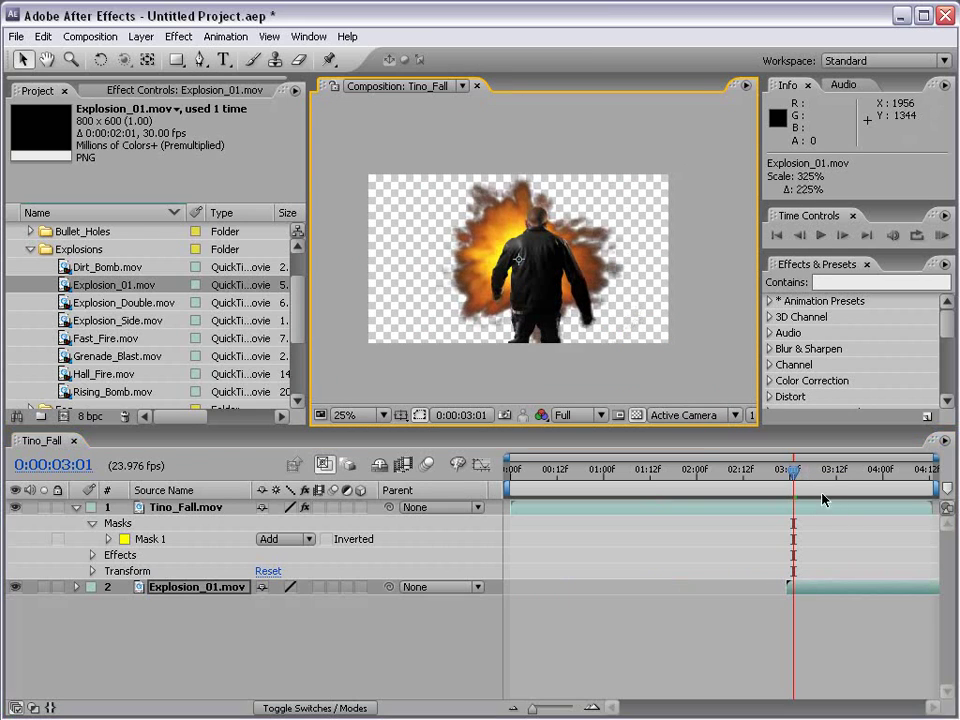
pyautogui.click(637, 414)
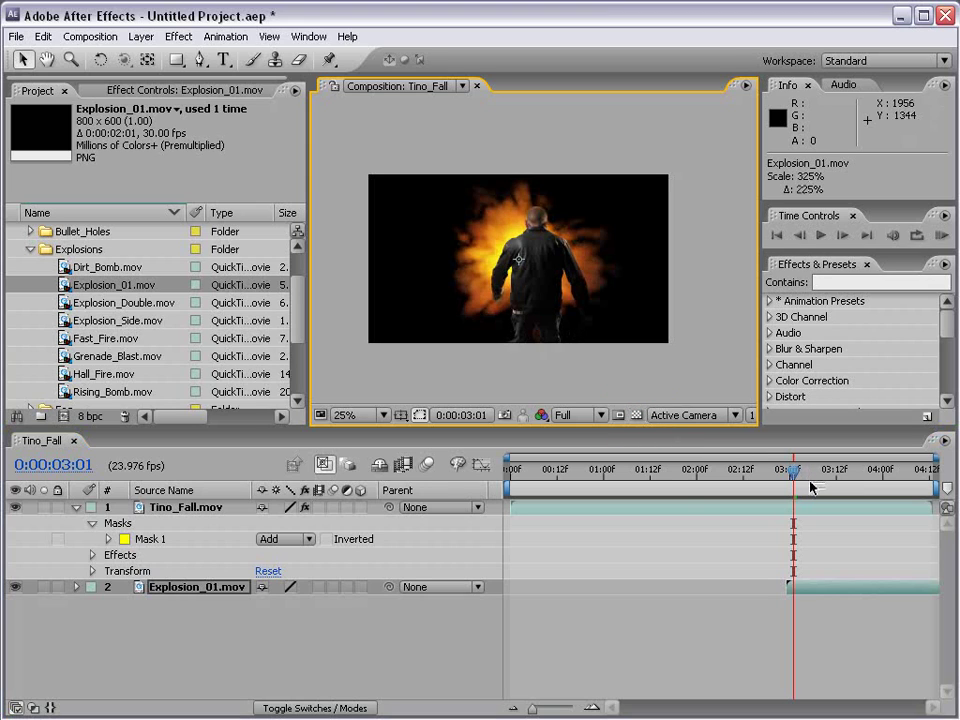
pyautogui.moveTo(797, 481); pyautogui.dragTo(828, 481)
pyautogui.press('.')
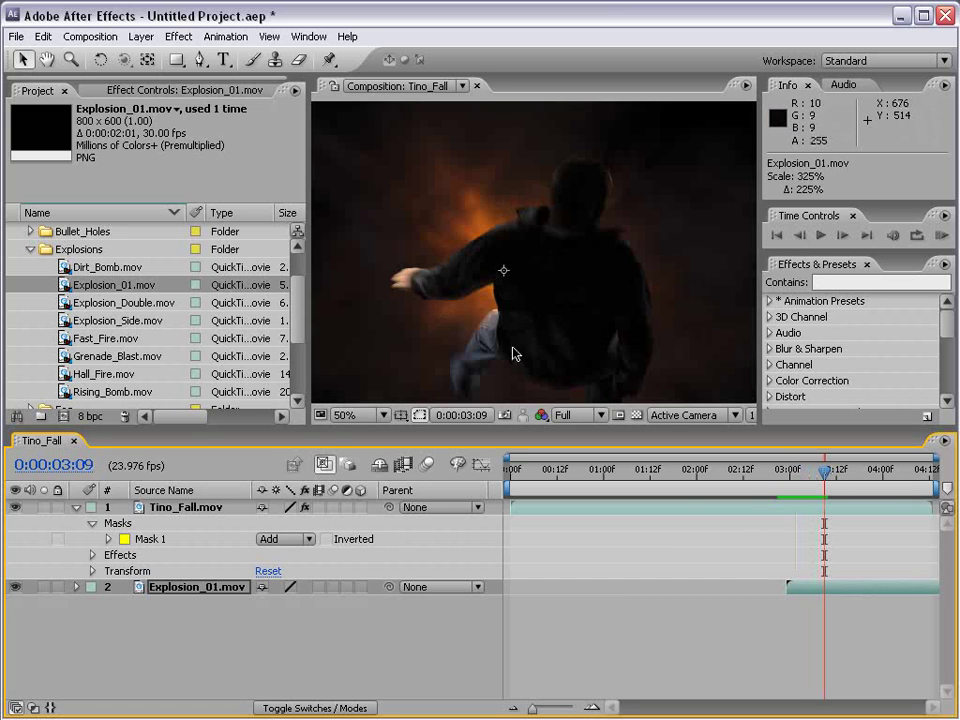
pyautogui.press(',')
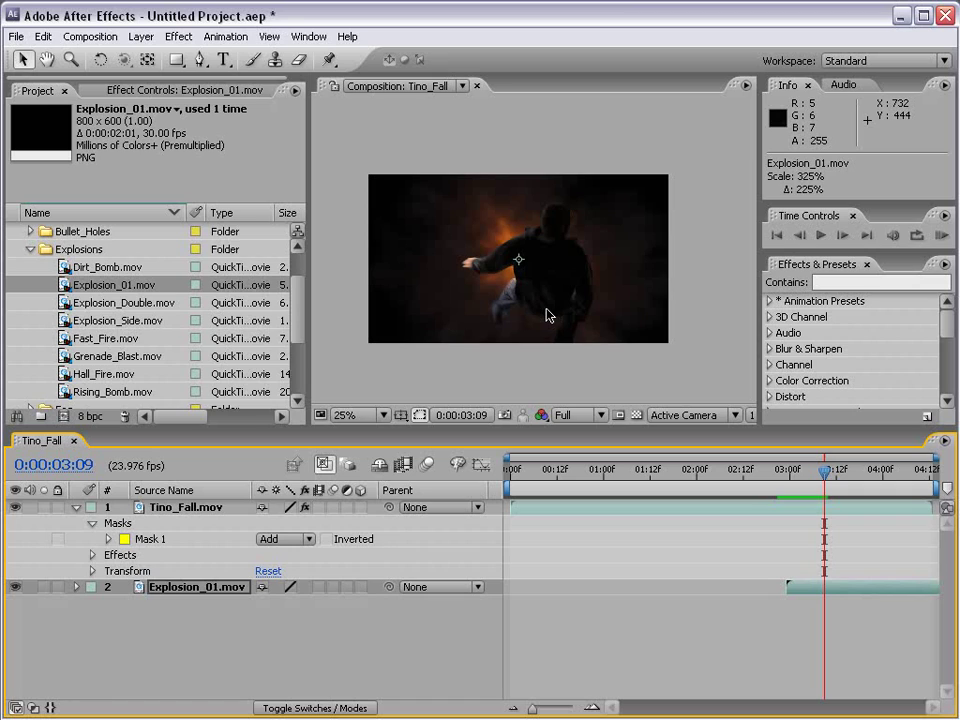
pyautogui.click(76, 507)
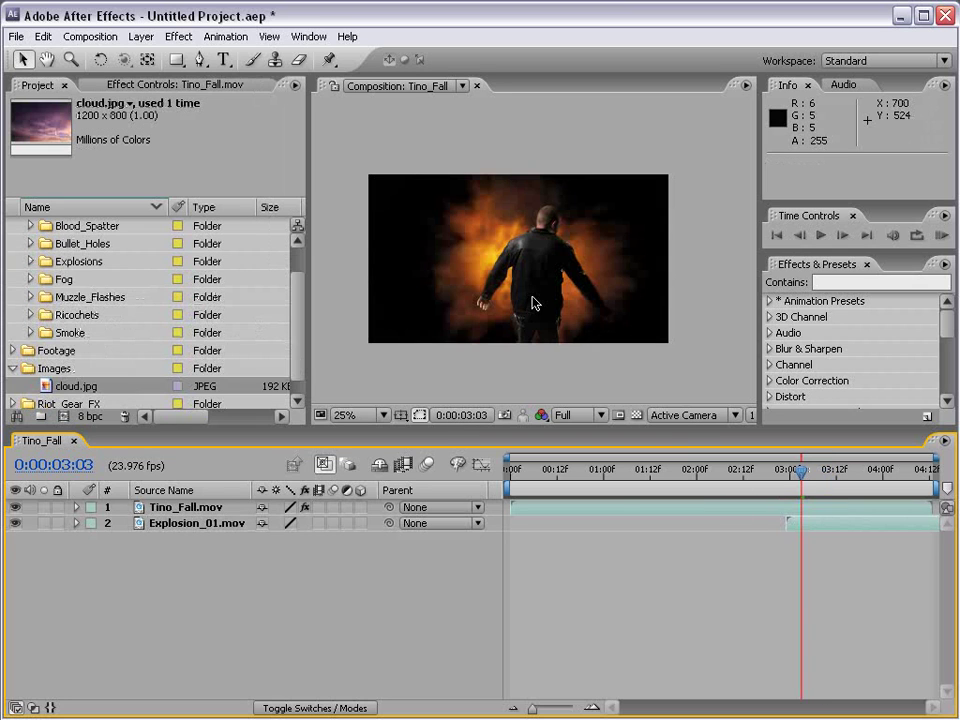
# - In the Project panel, collapse Images and open Riot_Gear_FX > Paint_Splatter to list its Paint clips
pyautogui.scroll(2, 303, 284)
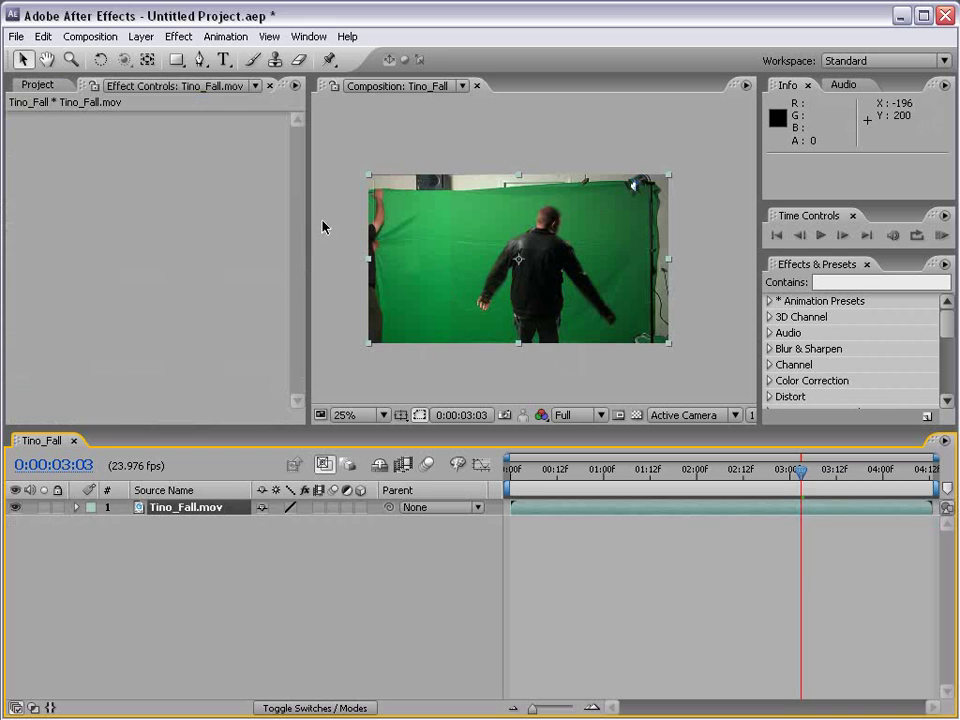
pyautogui.click(38, 86)
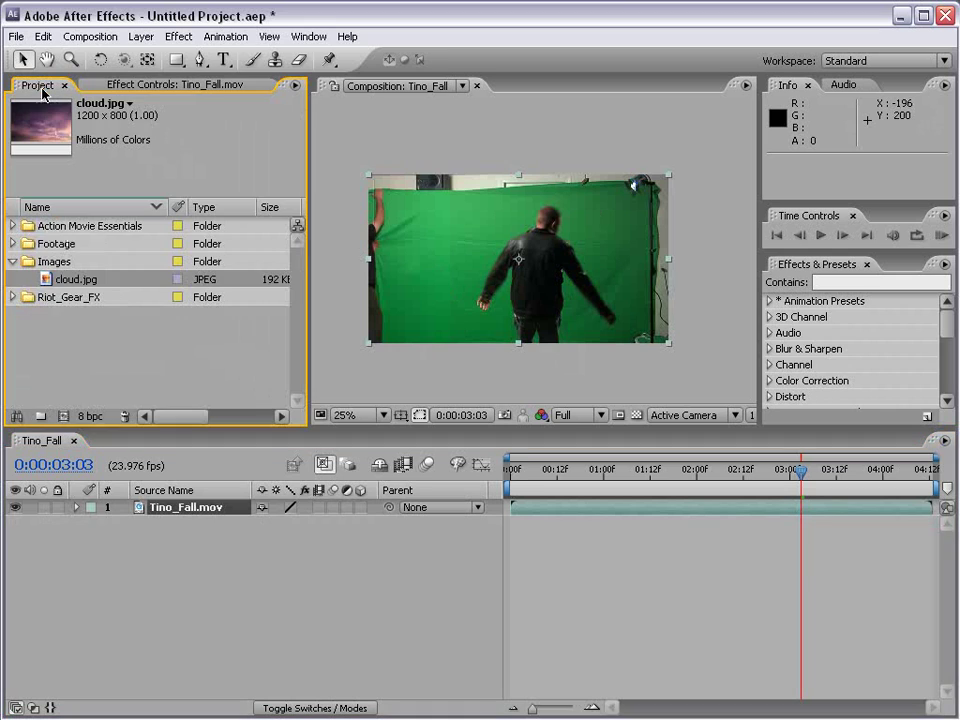
pyautogui.click(12, 262)
pyautogui.click(11, 280)
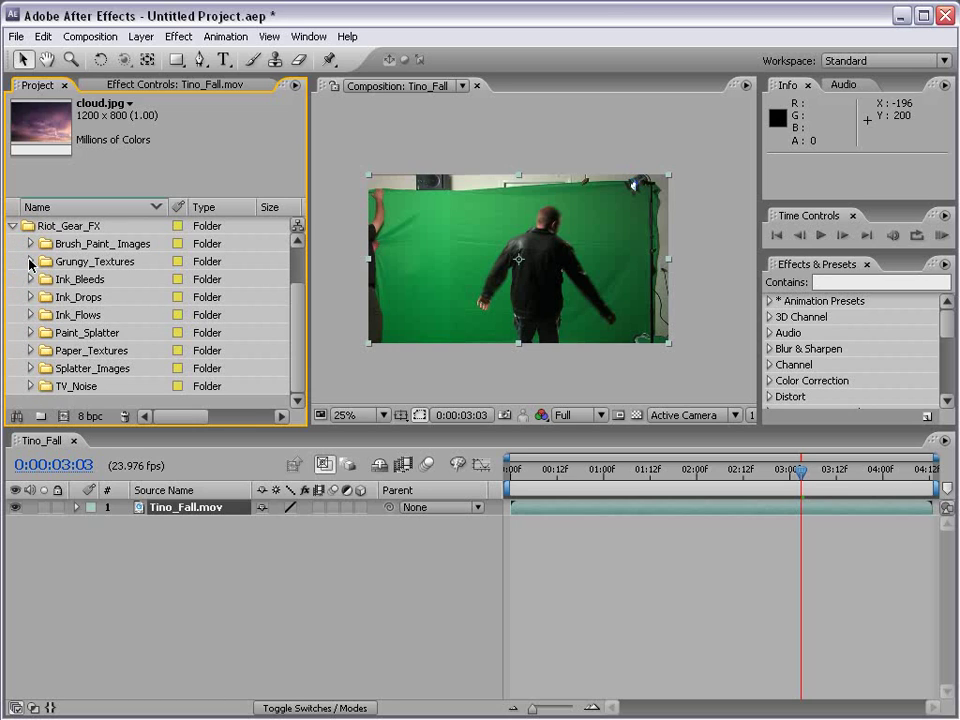
pyautogui.scroll(1, 220, 253)
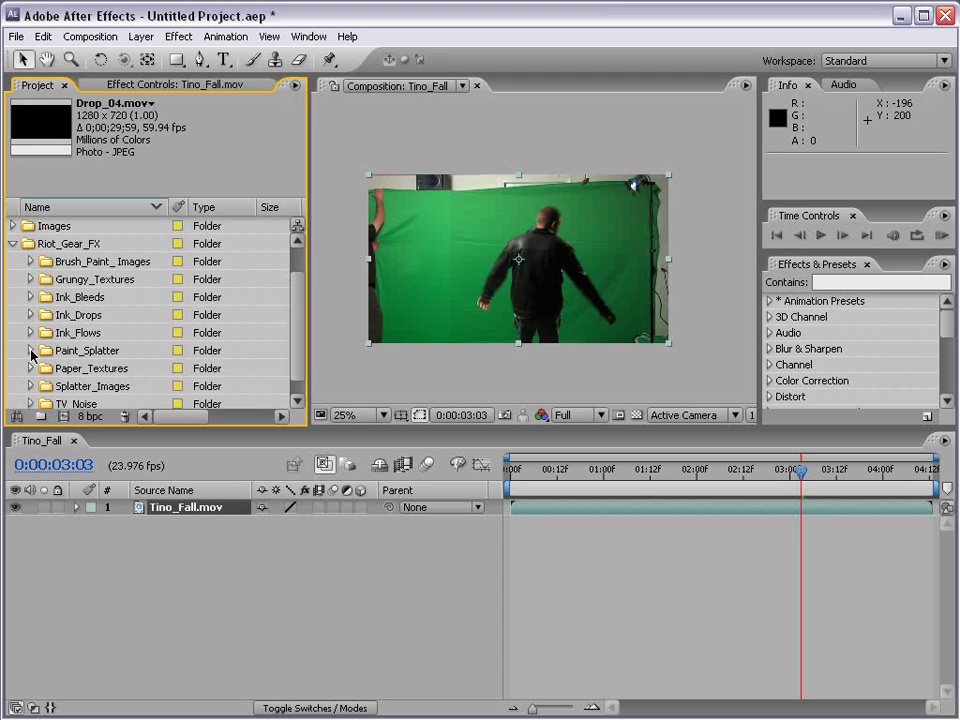
pyautogui.click(31, 351)
pyautogui.scroll(-7, 32, 354)
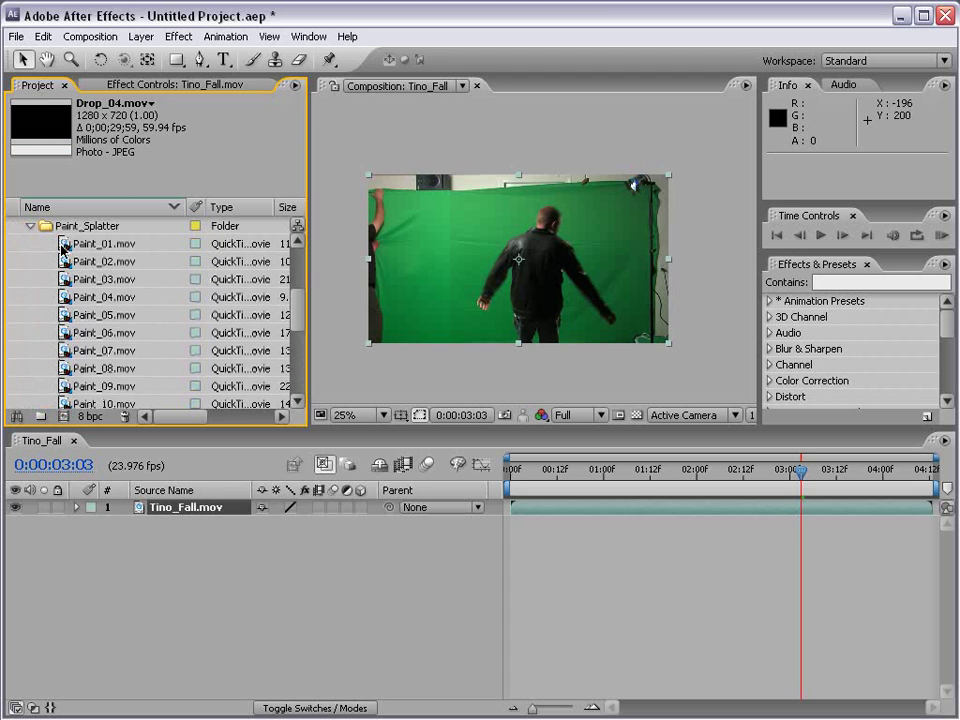
# - Add Paint_01.mov as the top layer and scrub back to its early frames
pyautogui.moveTo(79, 250); pyautogui.dragTo(527, 266)
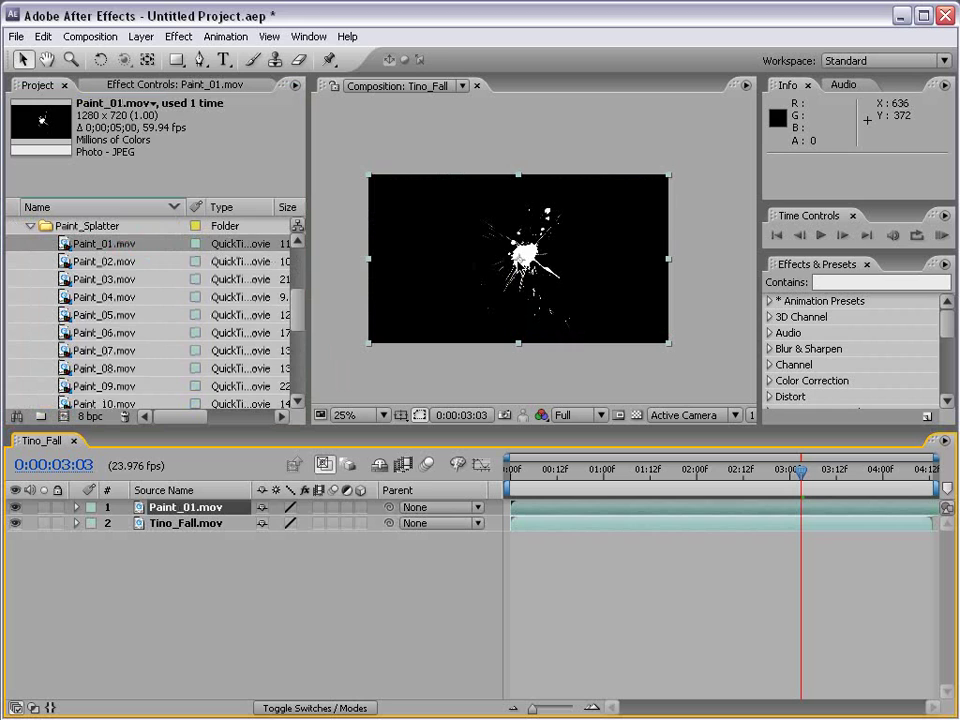
pyautogui.scroll(1, 545, 330)
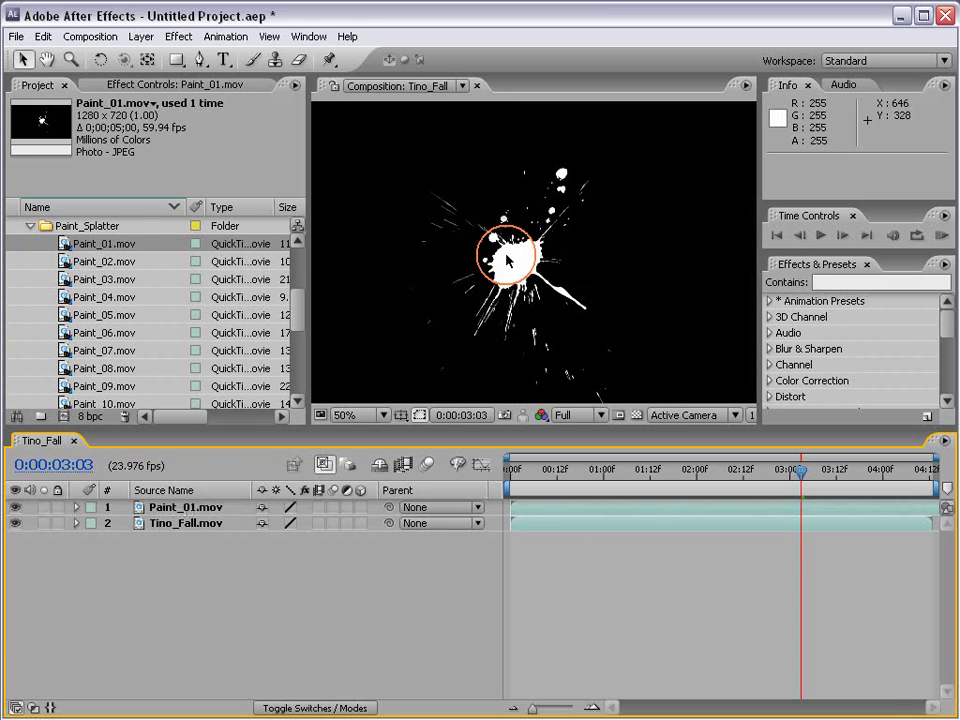
pyautogui.moveTo(524, 471); pyautogui.dragTo(553, 476)
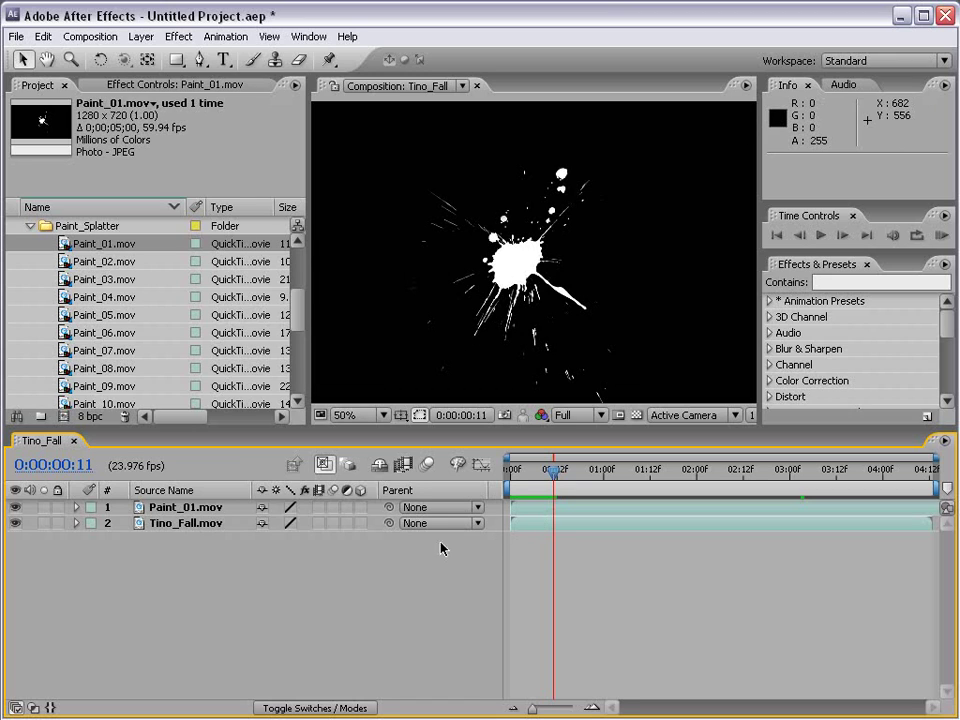
# - Show the Mode column in the timeline, keeping Paint_01 on Normal blending
pyautogui.press('F4')
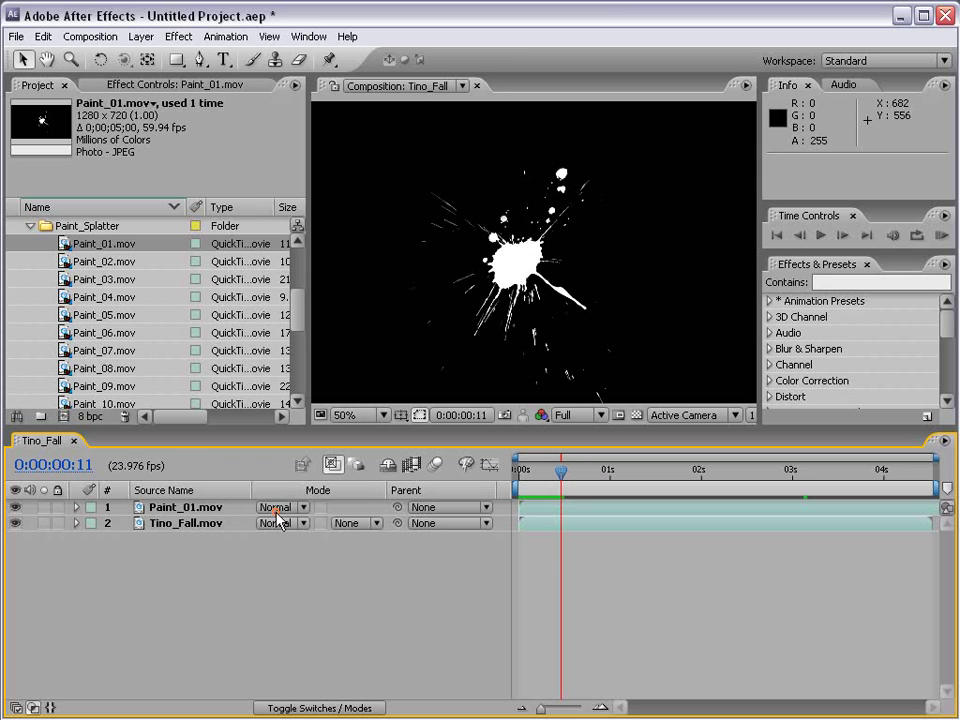
pyautogui.click(278, 509)
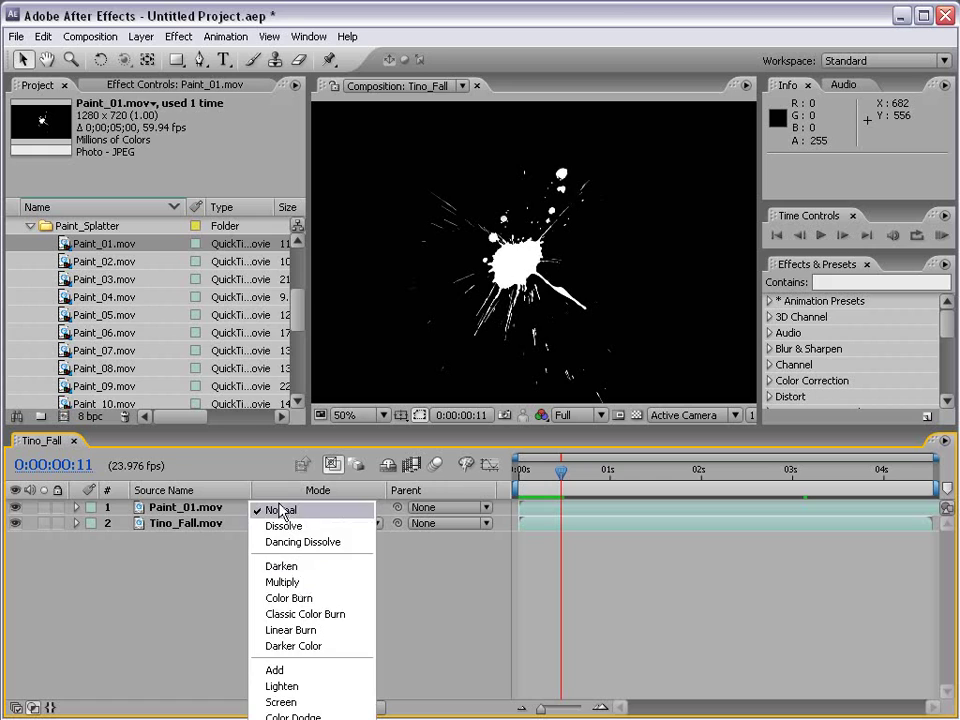
pyautogui.click(280, 510)
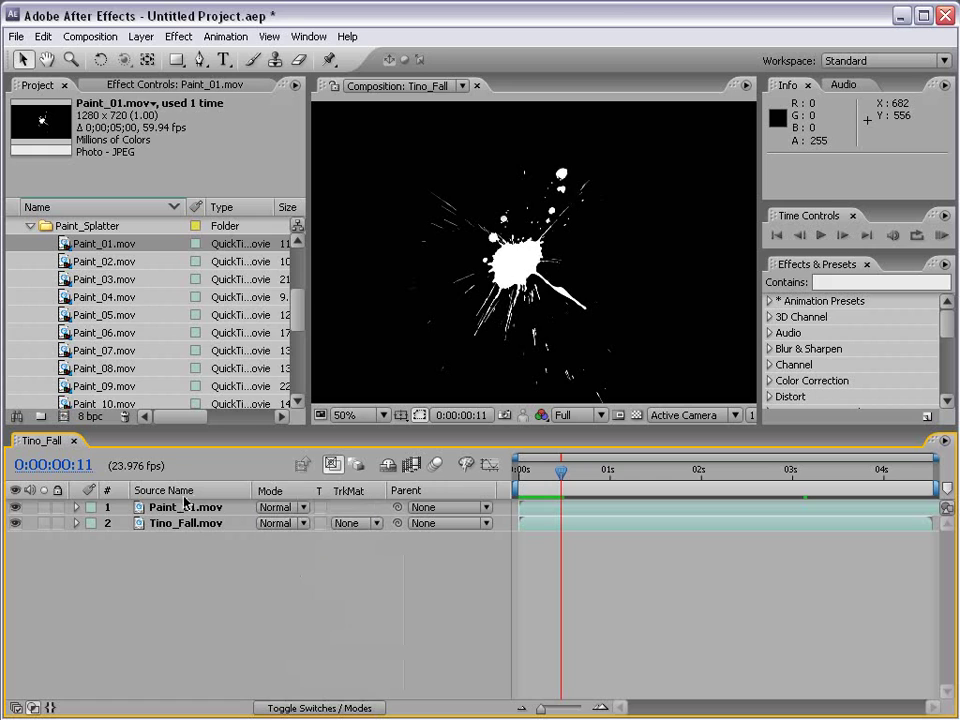
pyautogui.click(185, 507)
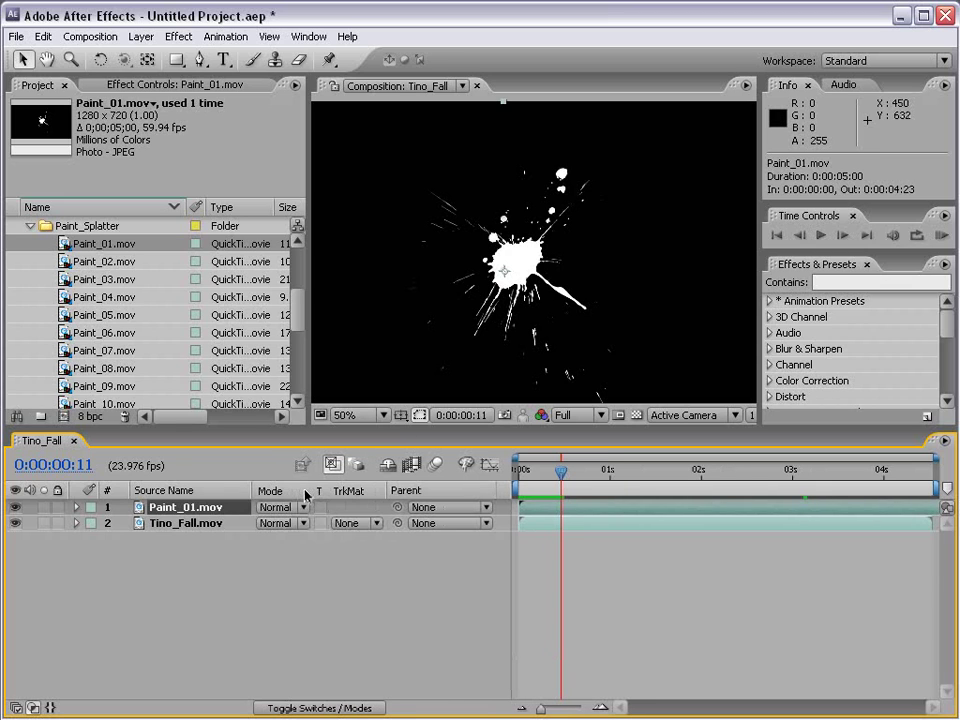
pyautogui.click(308, 708)
pyautogui.click(308, 708)
pyautogui.click(275, 507)
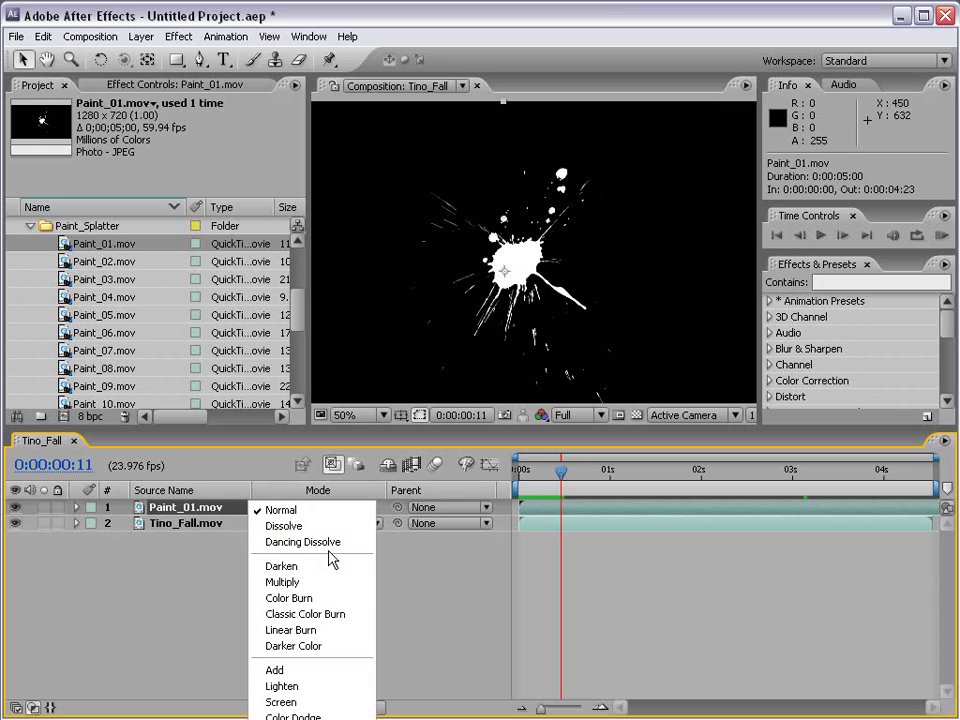
pyautogui.click(329, 583)
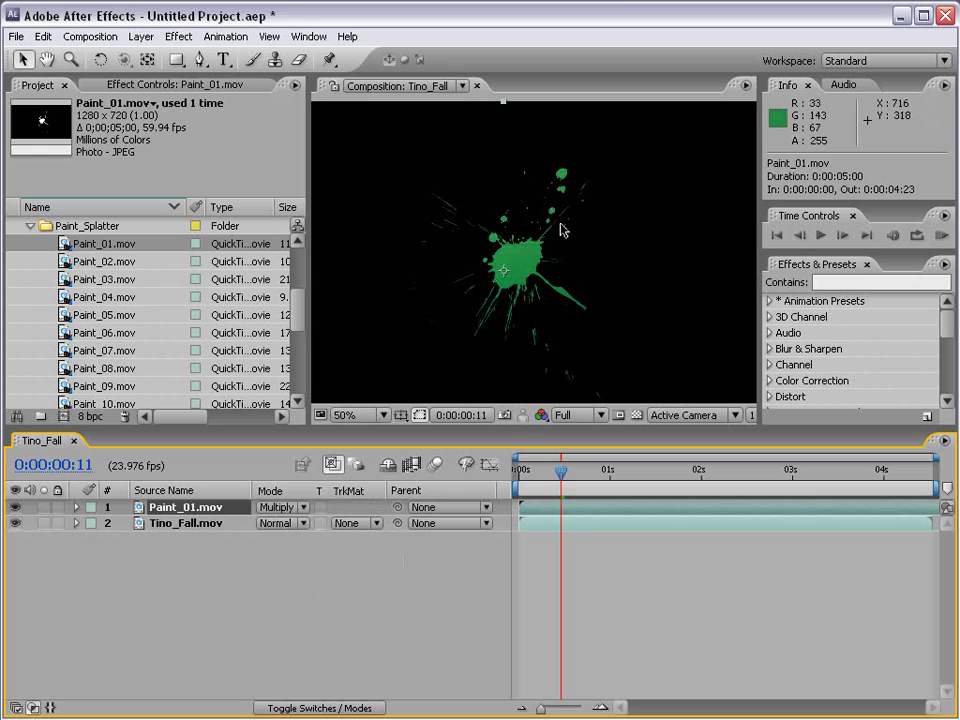
pyautogui.moveTo(560, 469); pyautogui.dragTo(621, 478)
pyautogui.click(283, 510)
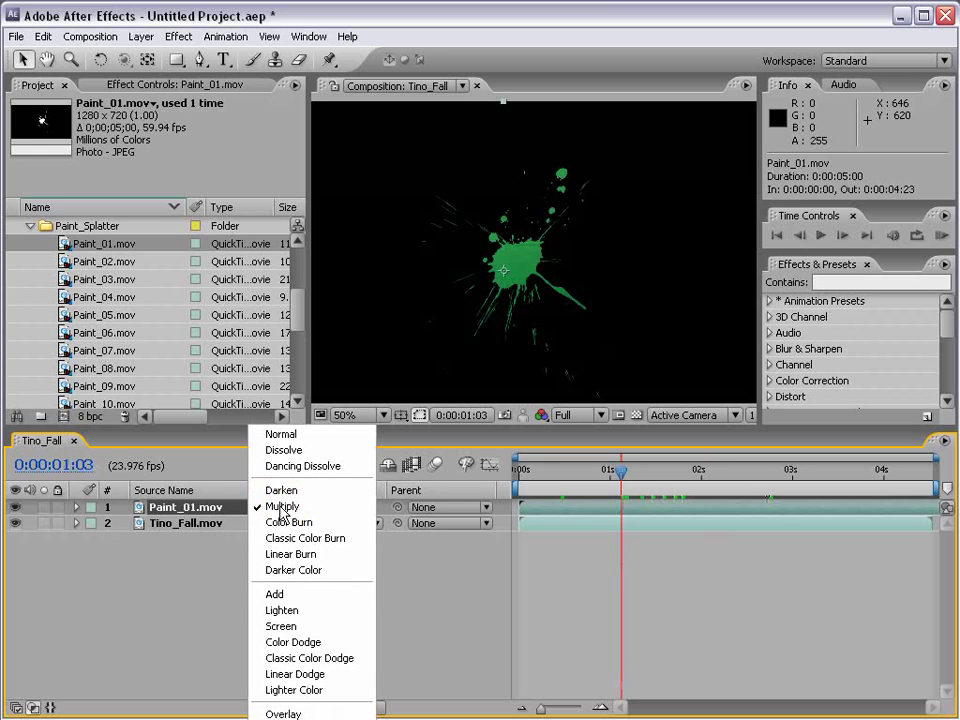
pyautogui.click(304, 630)
pyautogui.click(530, 479)
pyautogui.moveTo(530, 479); pyautogui.dragTo(728, 474)
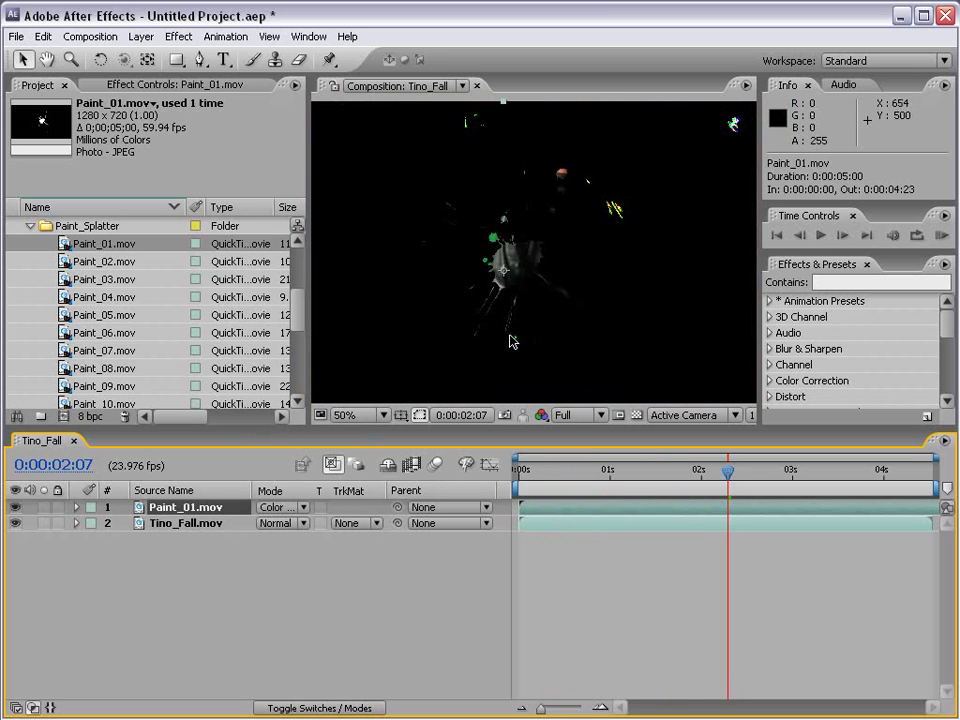
pyautogui.click(285, 508)
pyautogui.click(281, 658)
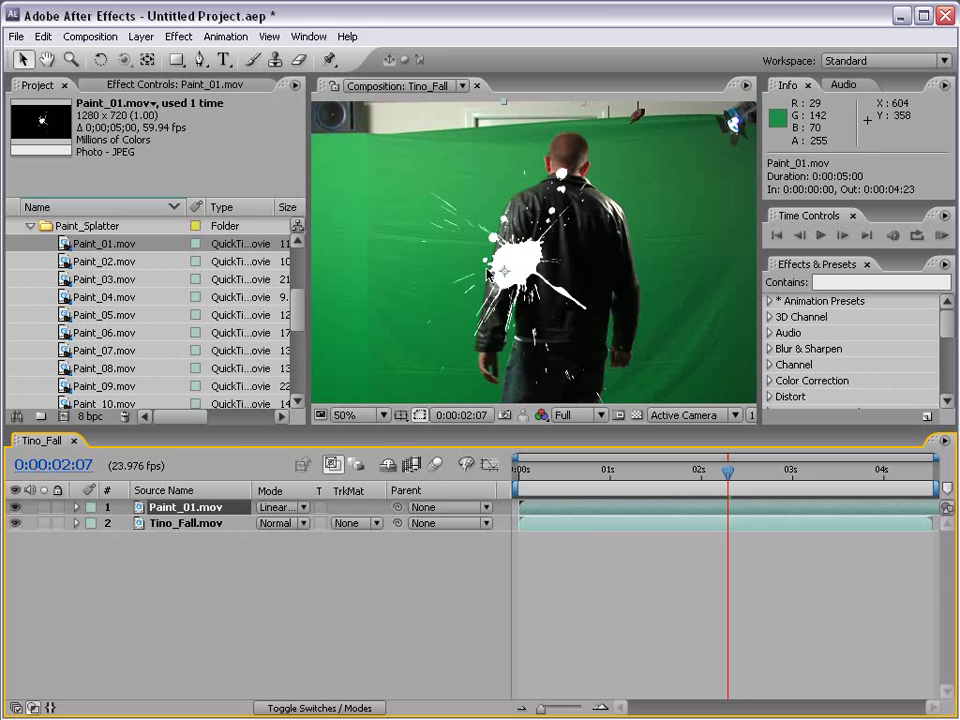
pyautogui.click(280, 507)
pyautogui.click(314, 264)
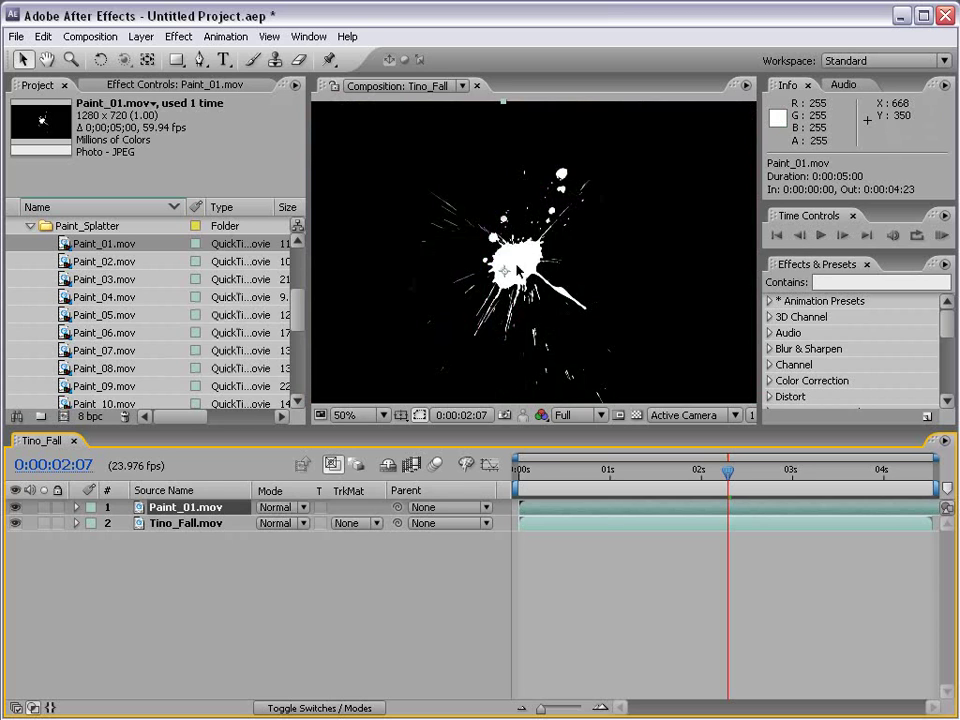
# - Hide the Paint_01 layer and open the Grungy_Textures > Low > Grayscale folder
pyautogui.click(30, 228)
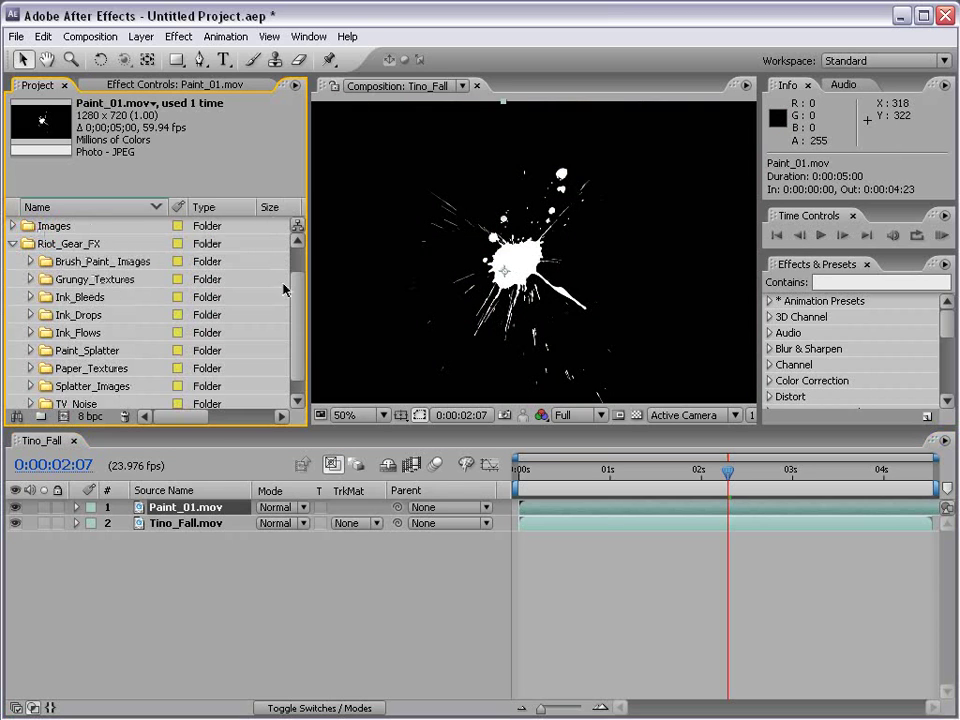
pyautogui.click(15, 507)
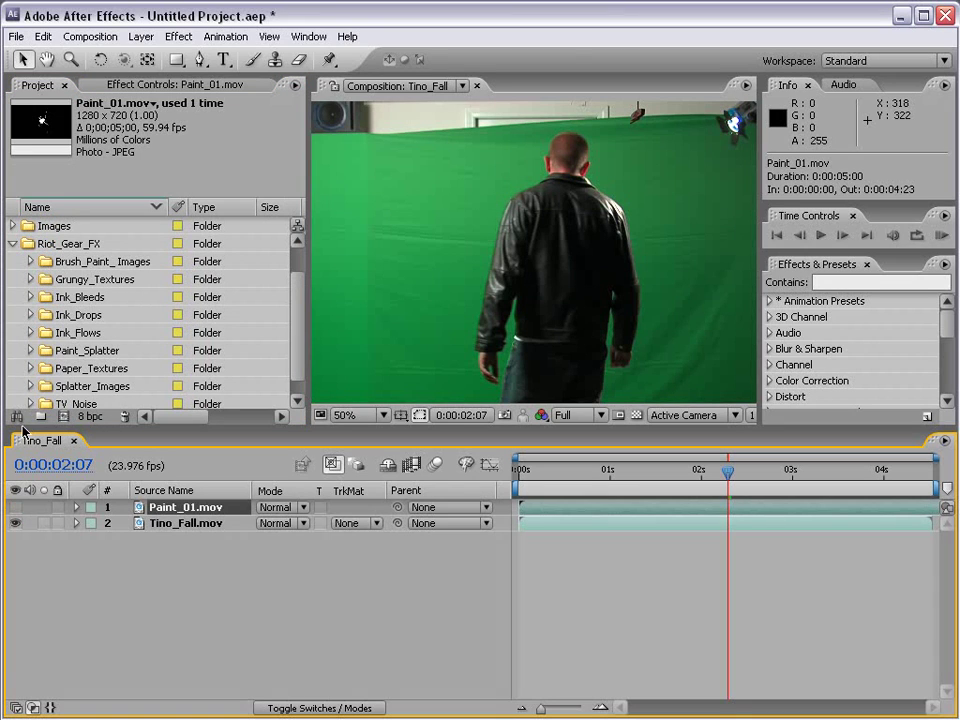
pyautogui.click(31, 280)
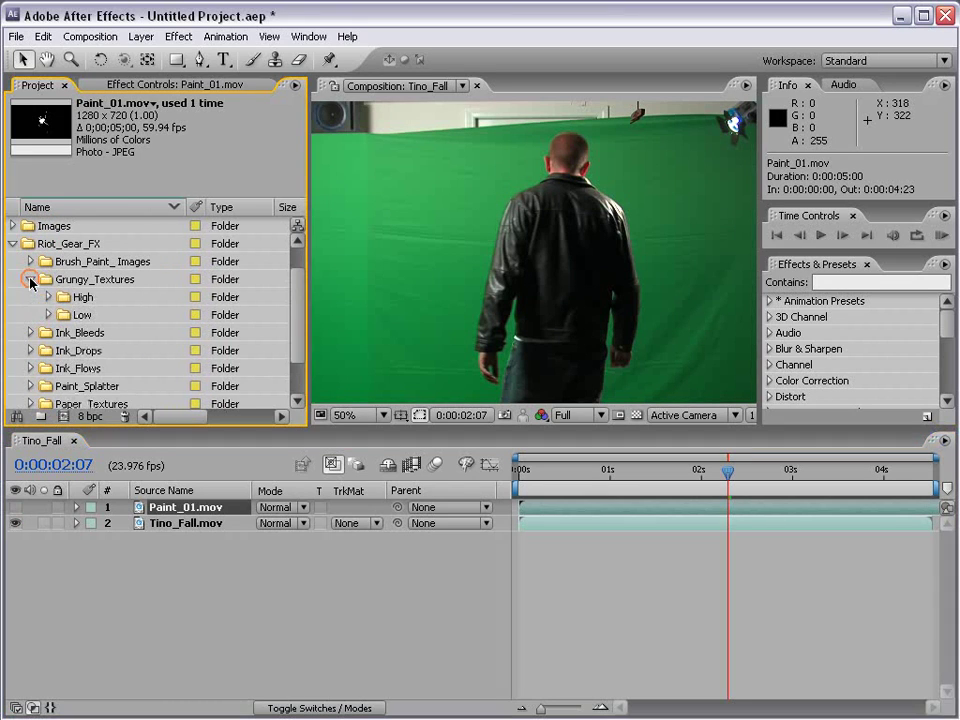
pyautogui.click(48, 315)
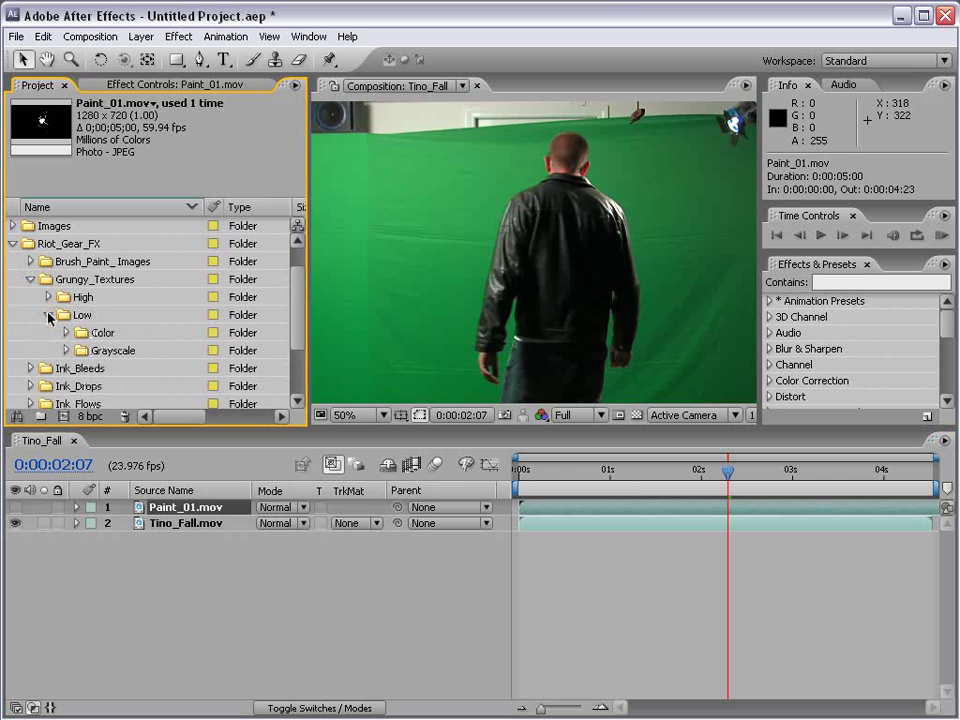
pyautogui.click(66, 350)
# - Add Grunge_gray_06.jpg as the top layer, zoom to 50%, and shift it up and right
pyautogui.moveTo(138, 337); pyautogui.dragTo(531, 261)
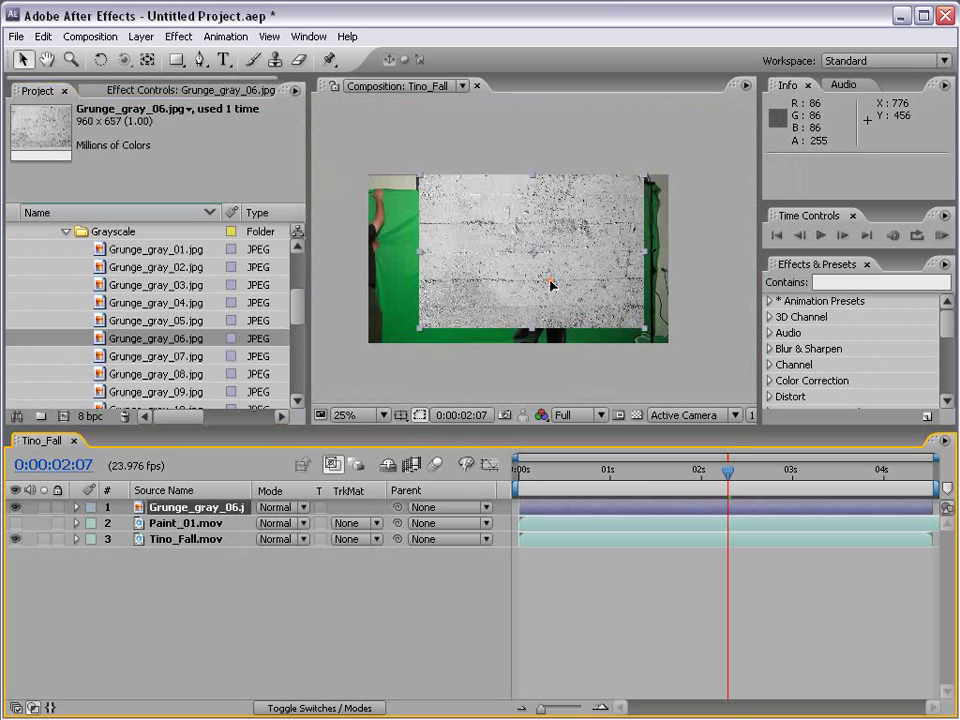
pyautogui.click(545, 295)
pyautogui.press('.')
pyautogui.moveTo(551, 300); pyautogui.dragTo(574, 277)
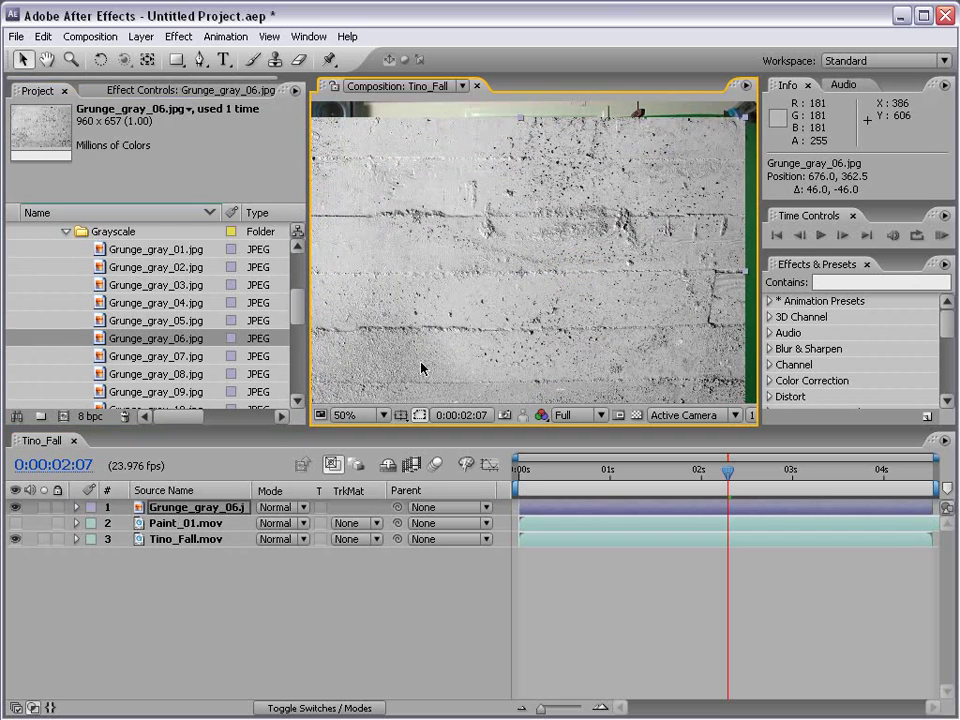
pyautogui.click(280, 508)
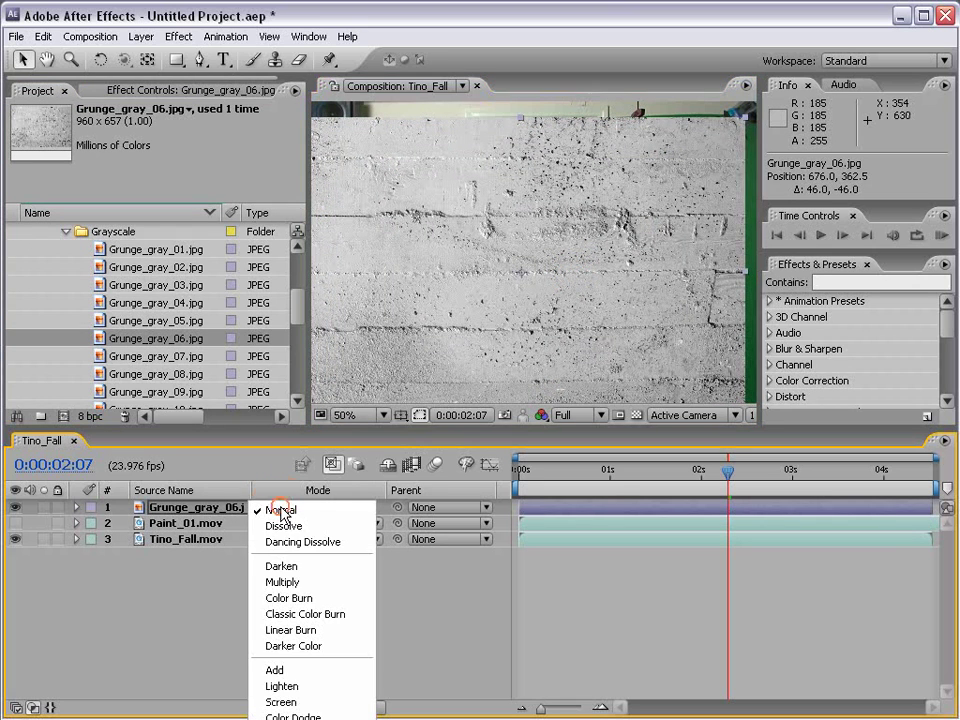
# - Try Multiply, then Screen blending on the grunge layer, nudging its position
pyautogui.click(282, 582)
pyautogui.moveTo(577, 277); pyautogui.dragTo(585, 253)
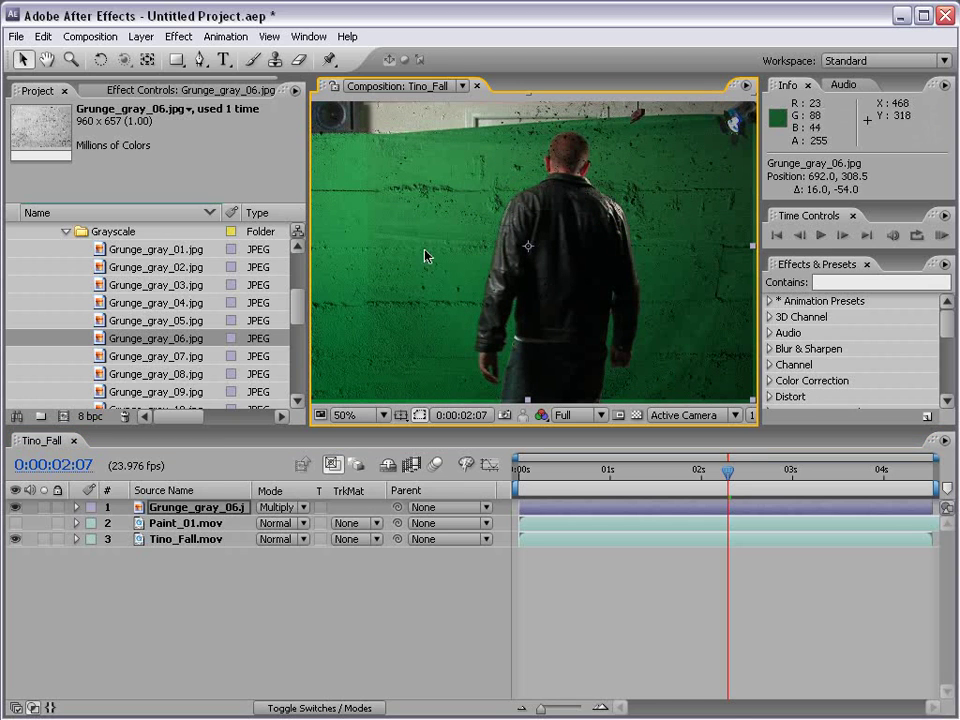
pyautogui.scroll(2, 411, 210)
pyautogui.scroll(-2, 456, 236)
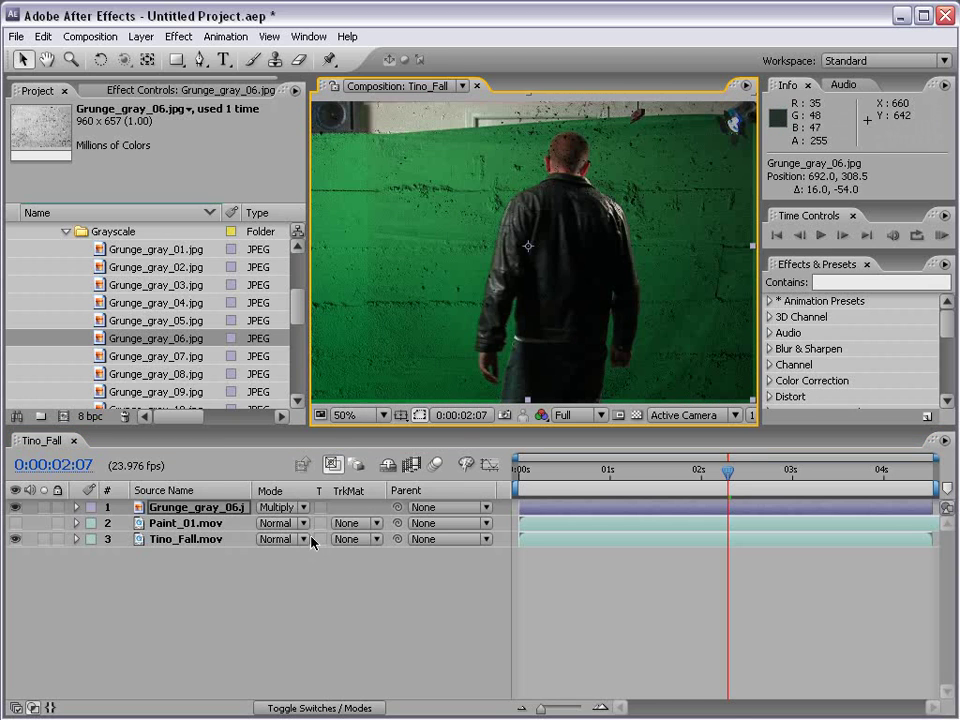
pyautogui.click(278, 507)
pyautogui.click(294, 630)
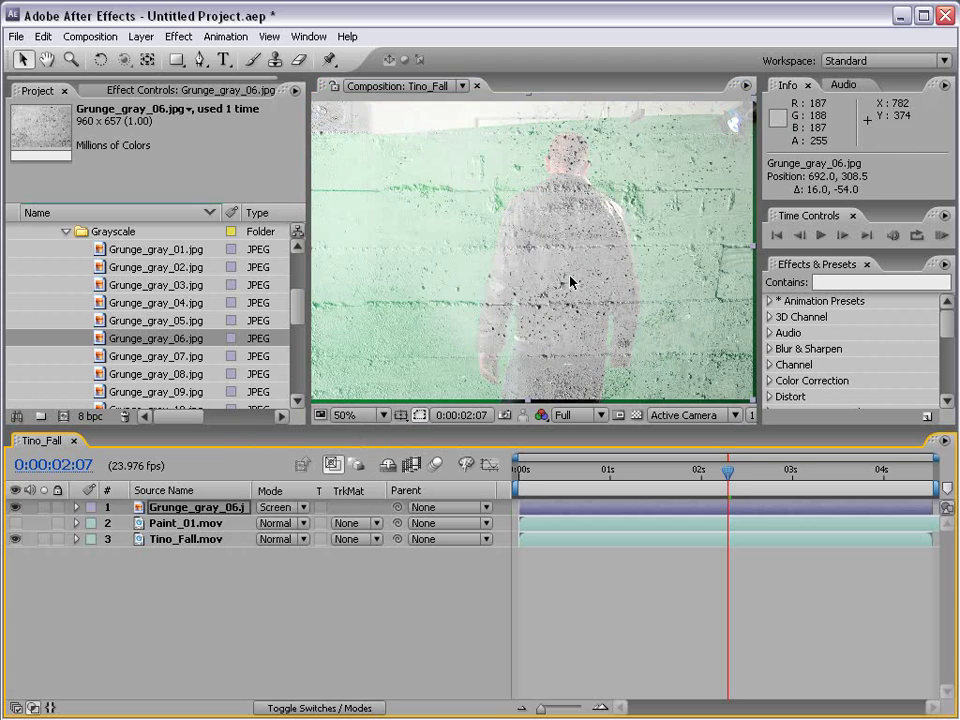
pyautogui.moveTo(570, 279); pyautogui.dragTo(619, 274)
pyautogui.scroll(2, 537, 214)
pyautogui.scroll(-2, 537, 214)
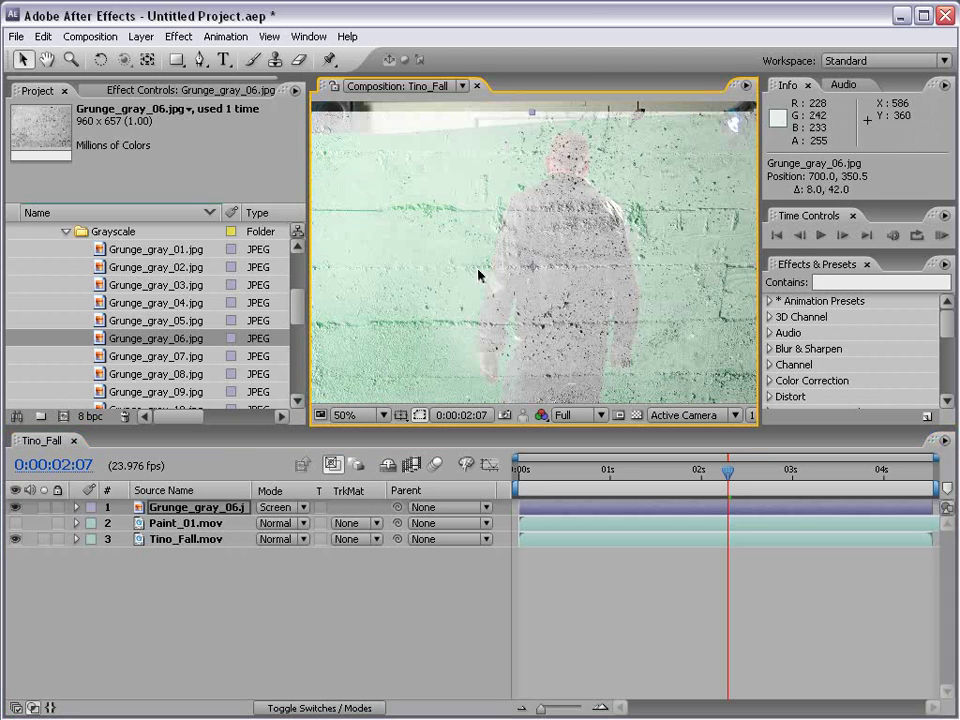
# - Set the grunge layer's blending mode to Overlay
pyautogui.click(286, 507)
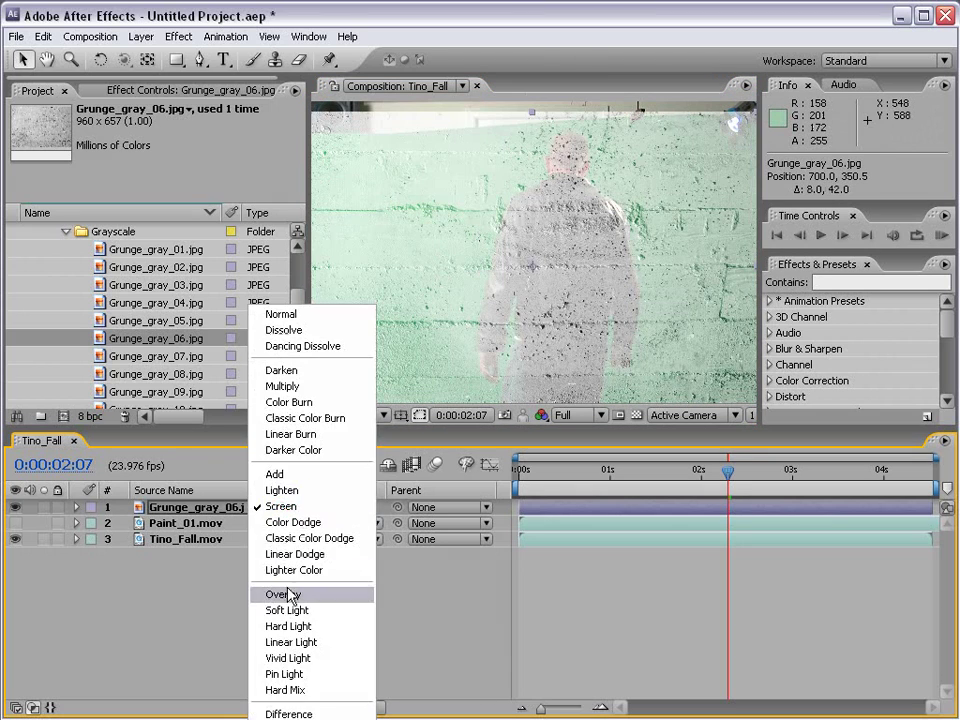
pyautogui.click(317, 596)
pyautogui.scroll(-2, 541, 318)
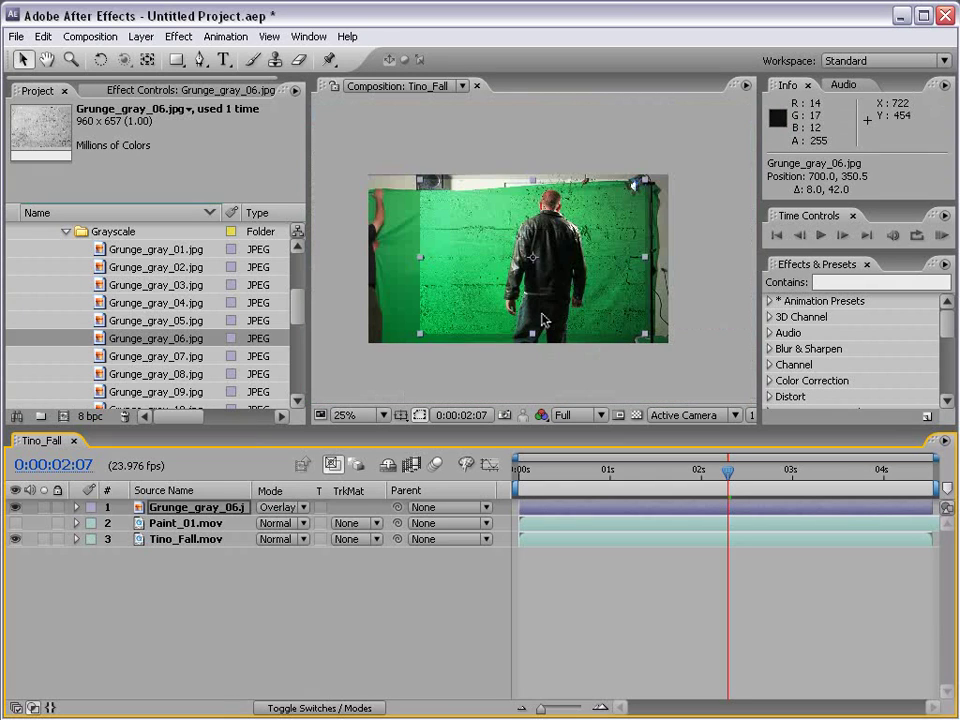
pyautogui.scroll(2, 545, 320)
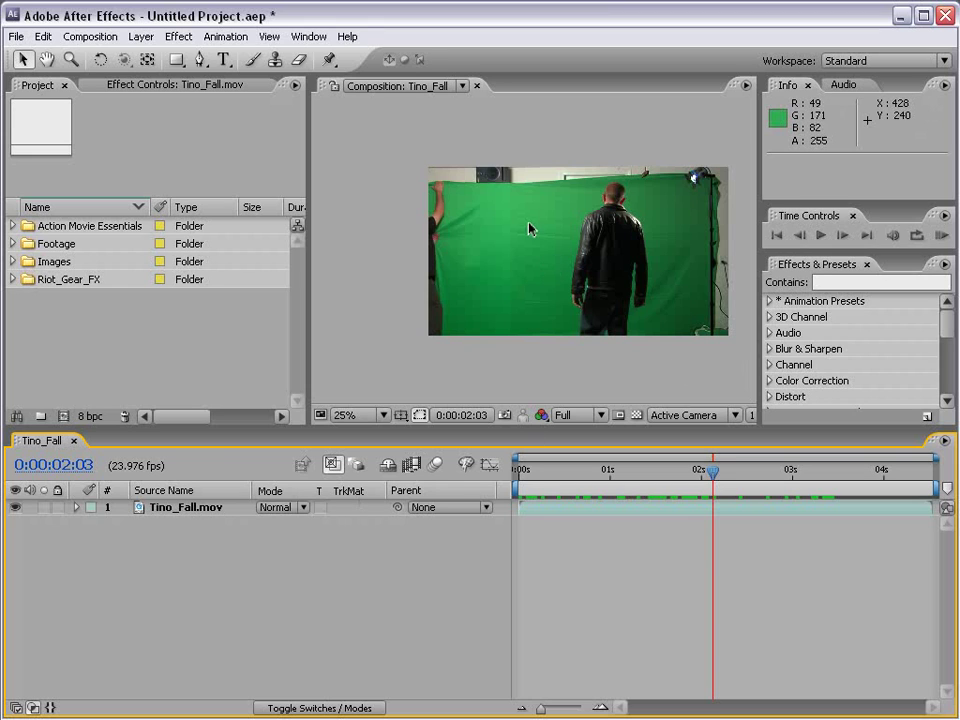
# - Toggle the transparency grid behind the Tino_Fall composition
pyautogui.scroll(1, 531, 227)
pyautogui.scroll(-1, 501, 208)
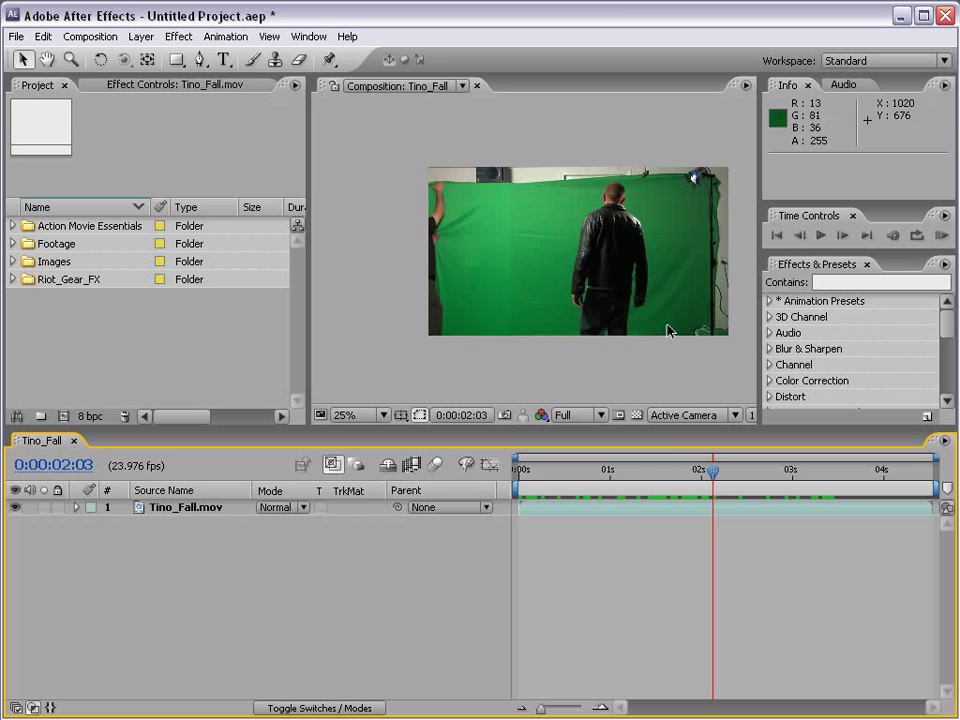
pyautogui.click(636, 416)
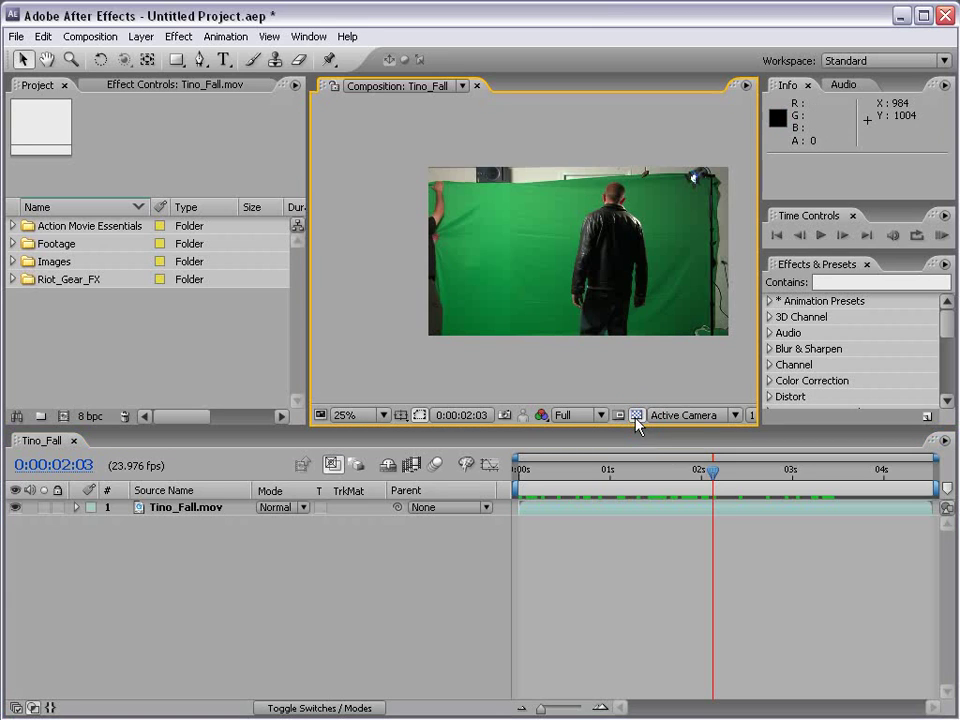
# - Add Drop_01.mov from Riot_Gear_FX > Ink_Drops as layer 1, slide it earlier, and zoom to 50%
pyautogui.click(13, 280)
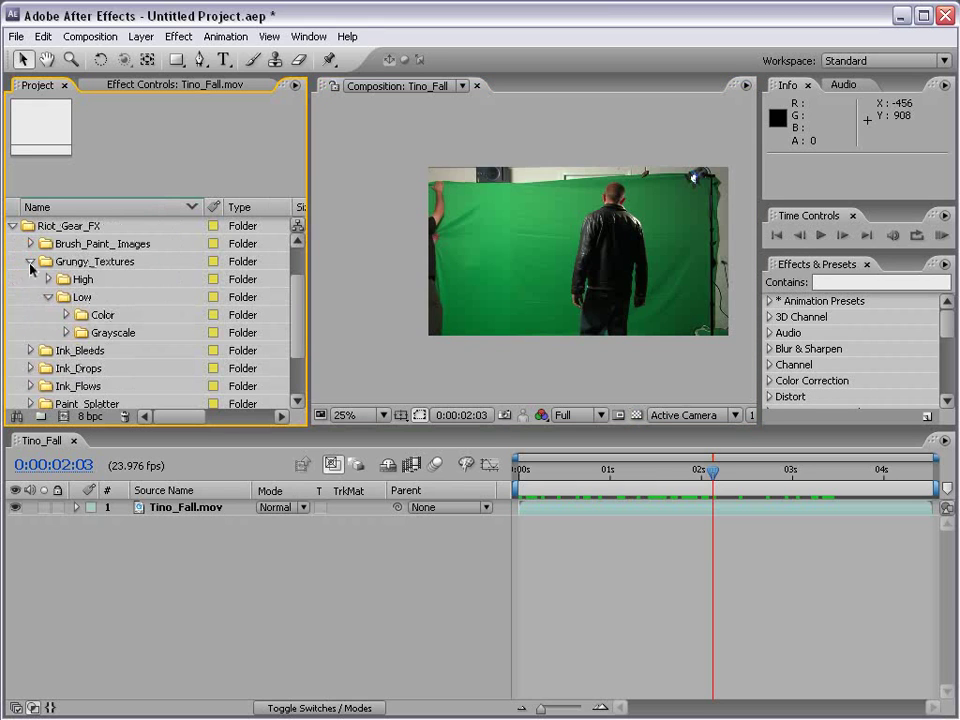
pyautogui.click(30, 261)
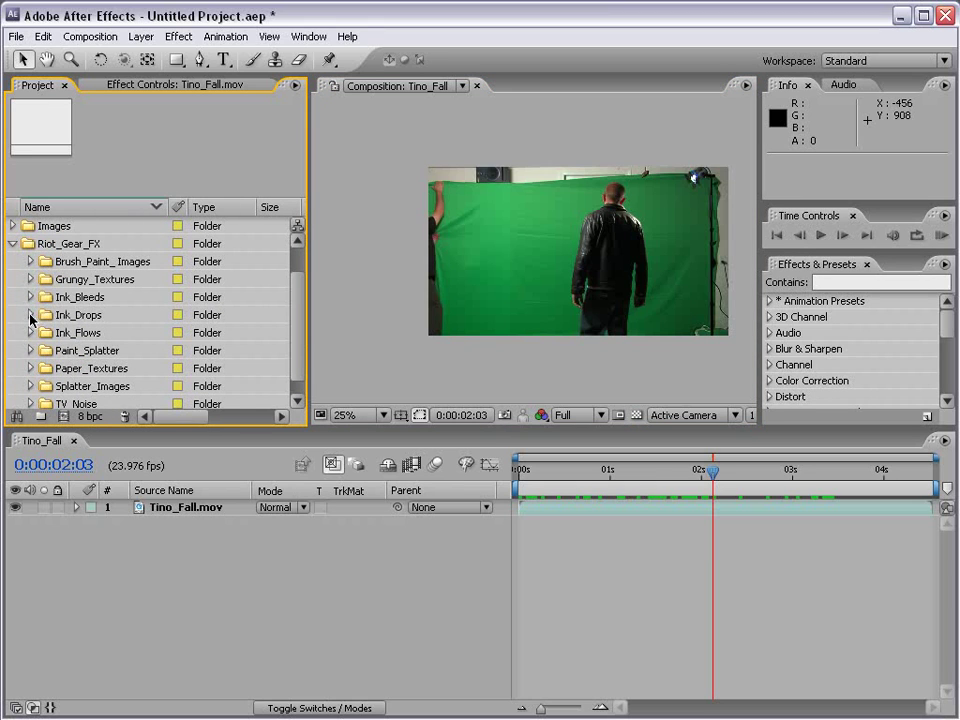
pyautogui.click(29, 315)
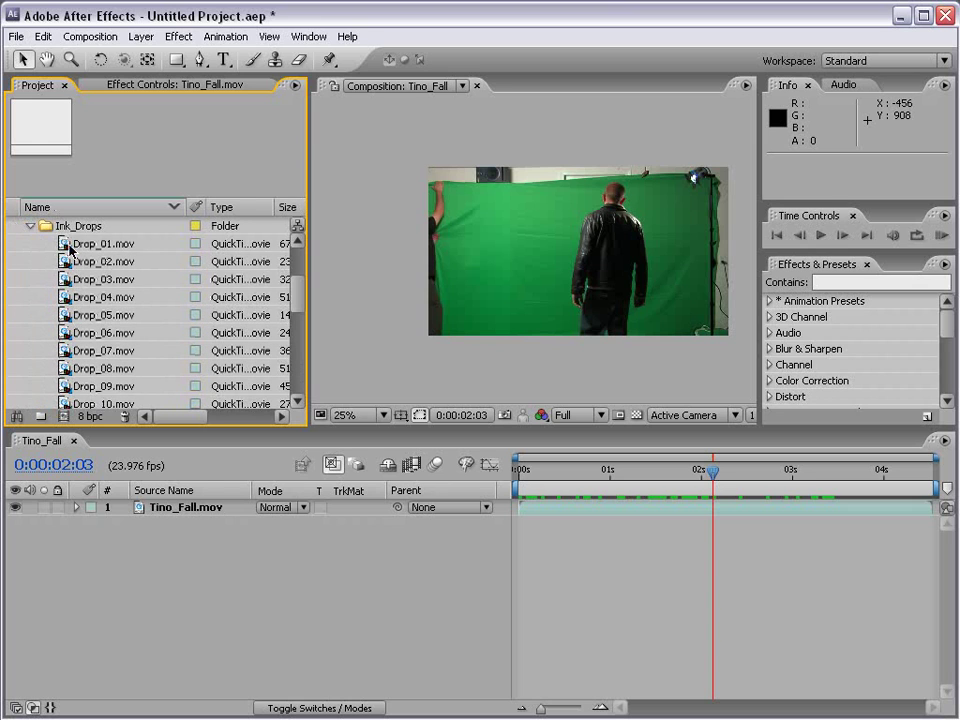
pyautogui.moveTo(60, 248); pyautogui.dragTo(580, 256)
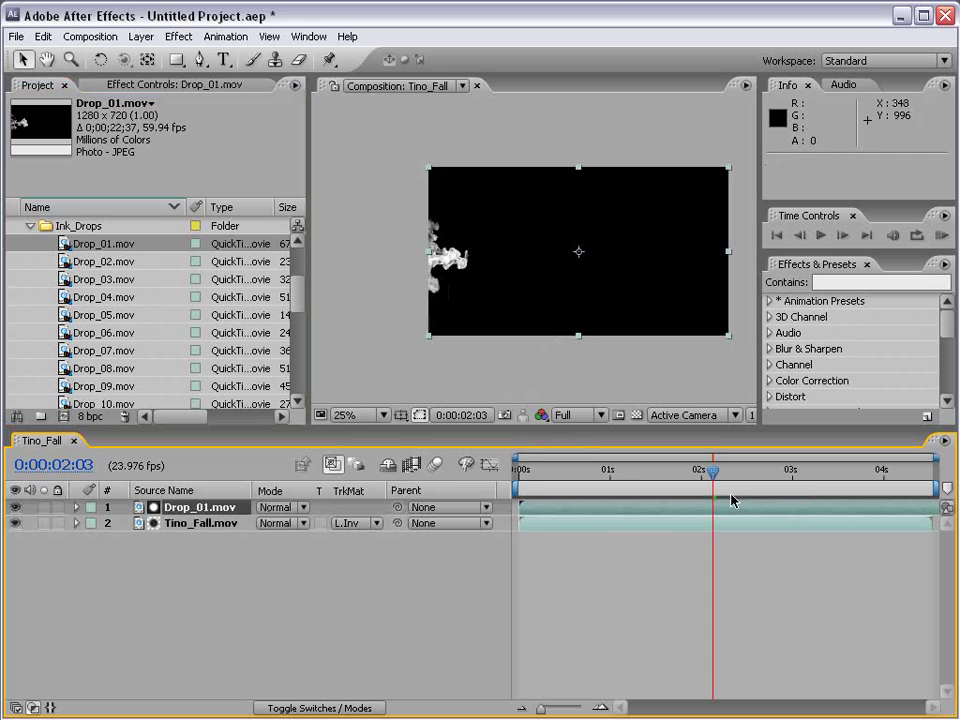
pyautogui.moveTo(732, 500); pyautogui.dragTo(135, 508)
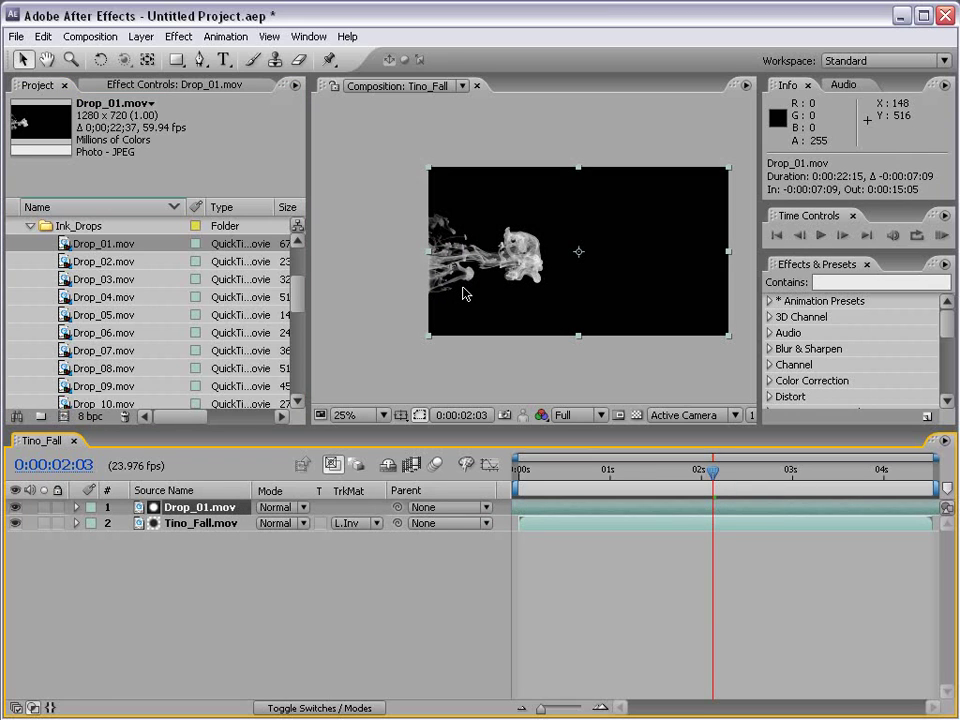
pyautogui.press('.')
pyautogui.press('.')
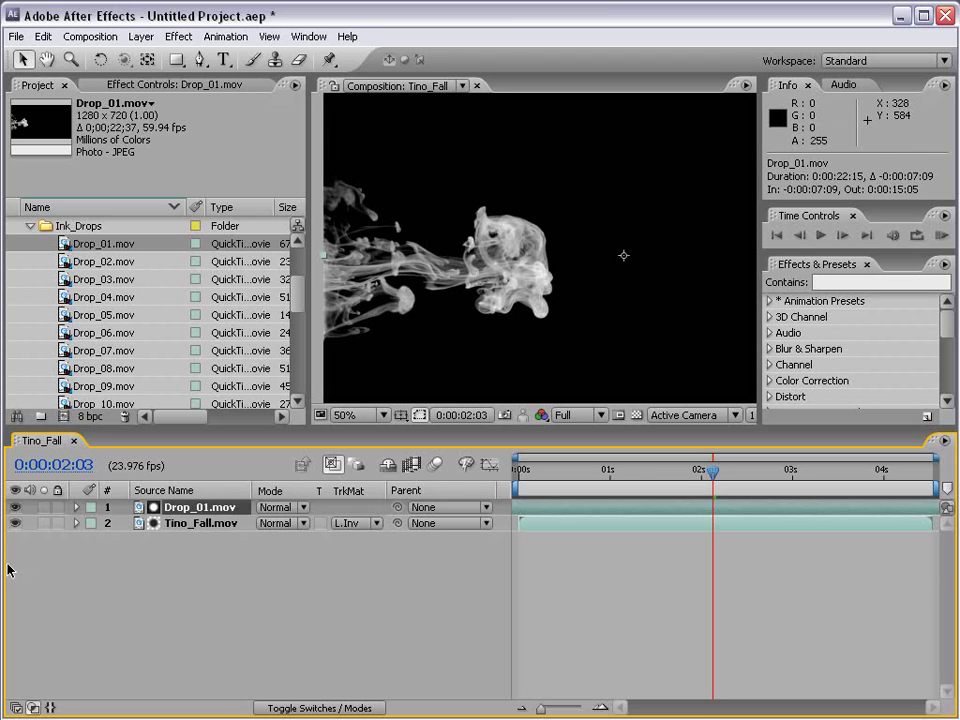
# - Reset Tino_Fall.mov's track matte to none
pyautogui.click(186, 526)
pyautogui.click(377, 526)
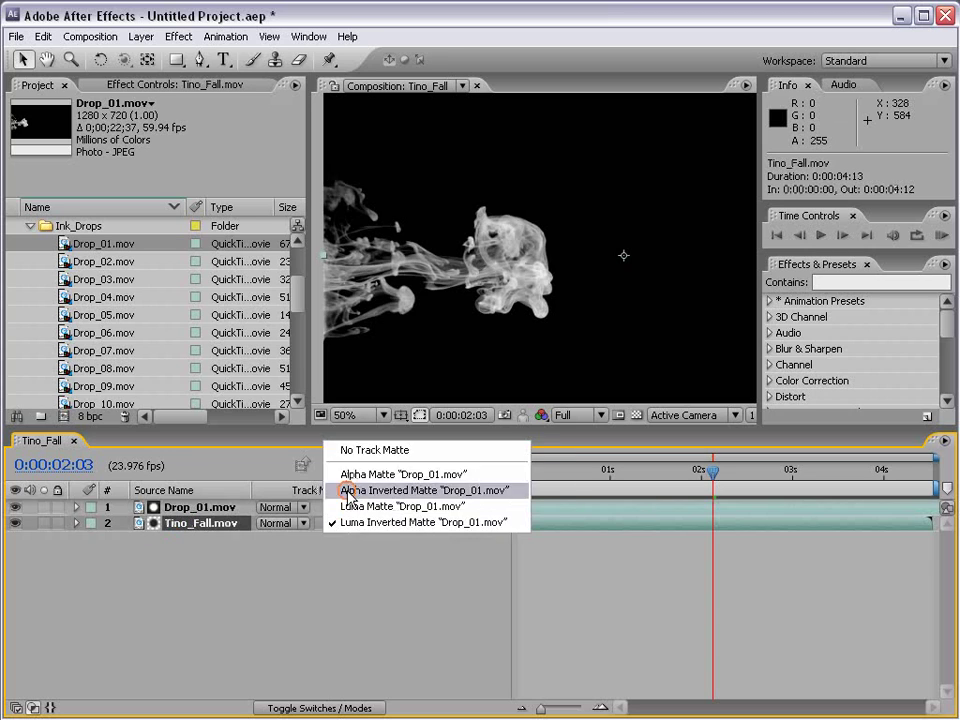
pyautogui.click(350, 453)
pyautogui.click(258, 555)
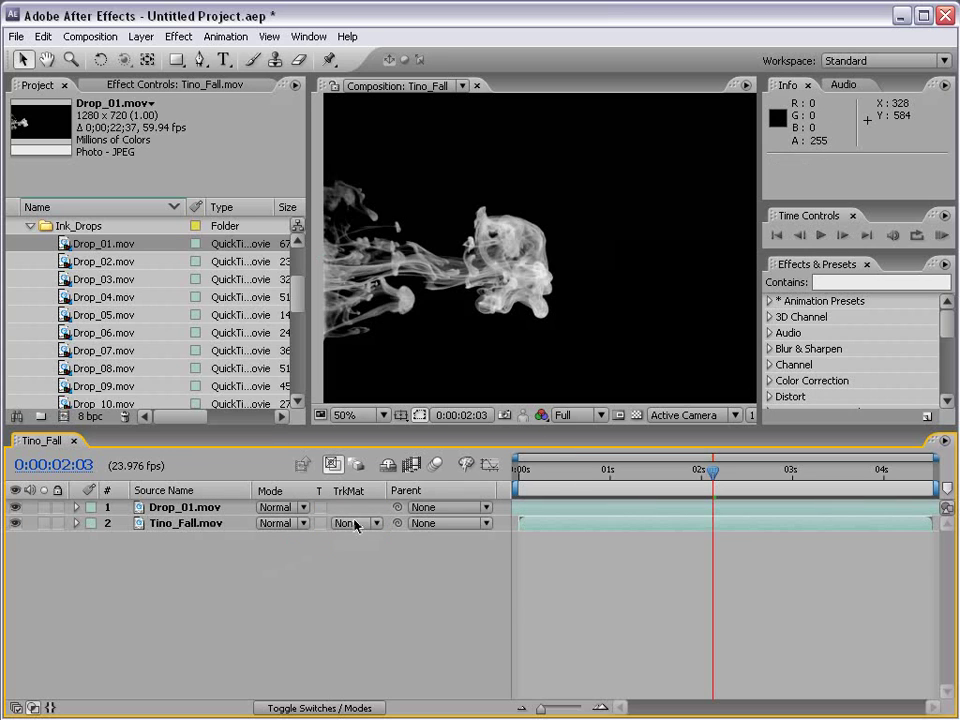
pyautogui.click(355, 524)
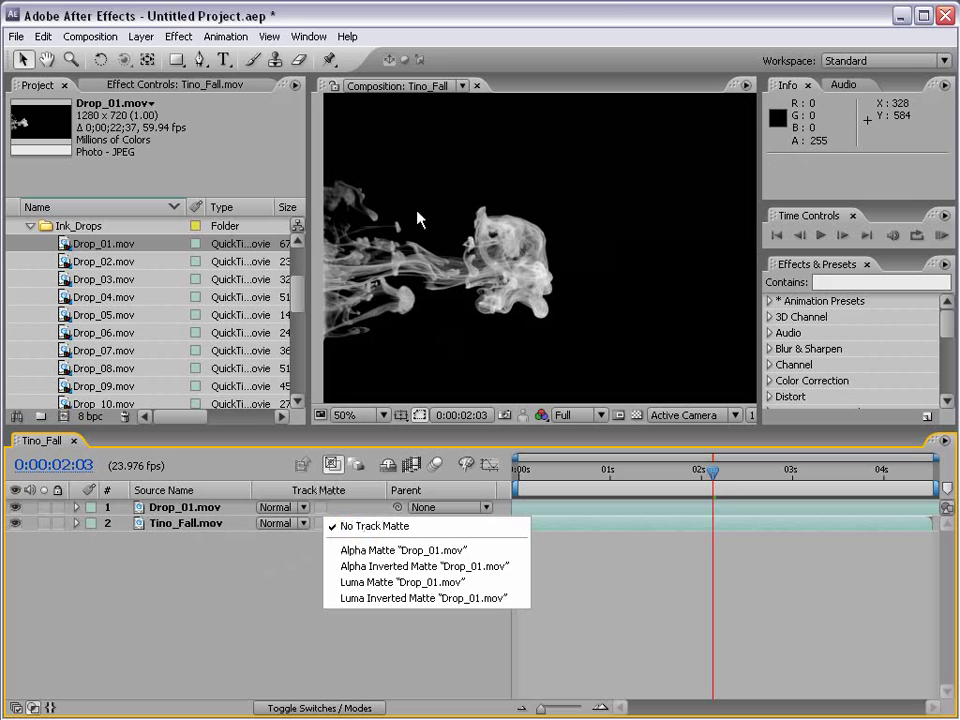
pyautogui.click(170, 510)
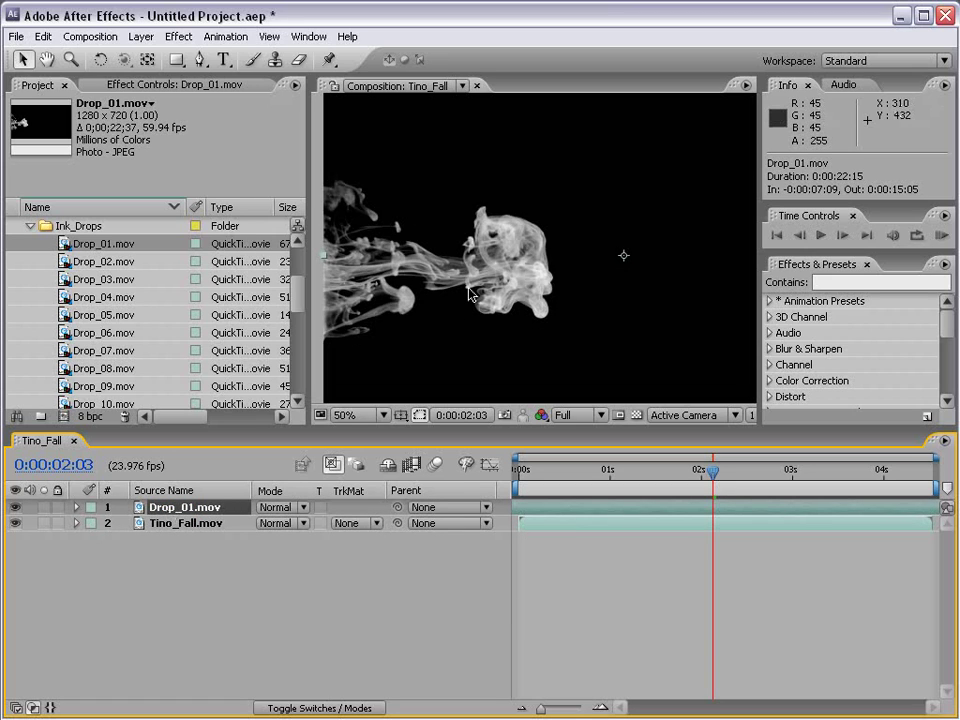
# - Set Tino_Fall.mov's track matte to Luma Matte "Drop_01.mov" and preview it over transparency
pyautogui.click(170, 526)
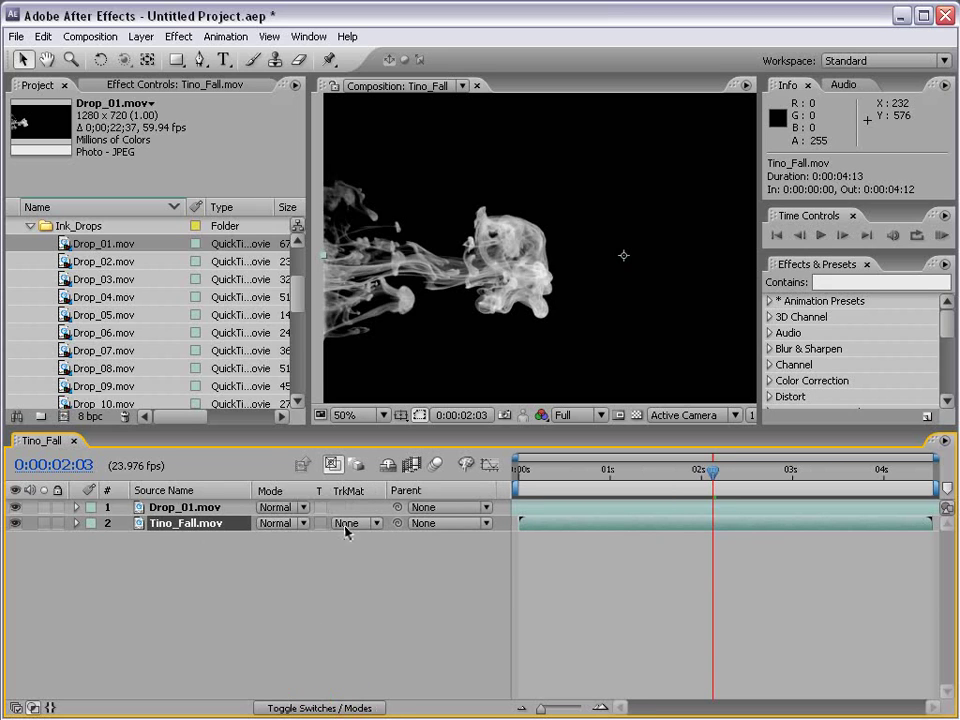
pyautogui.click(347, 523)
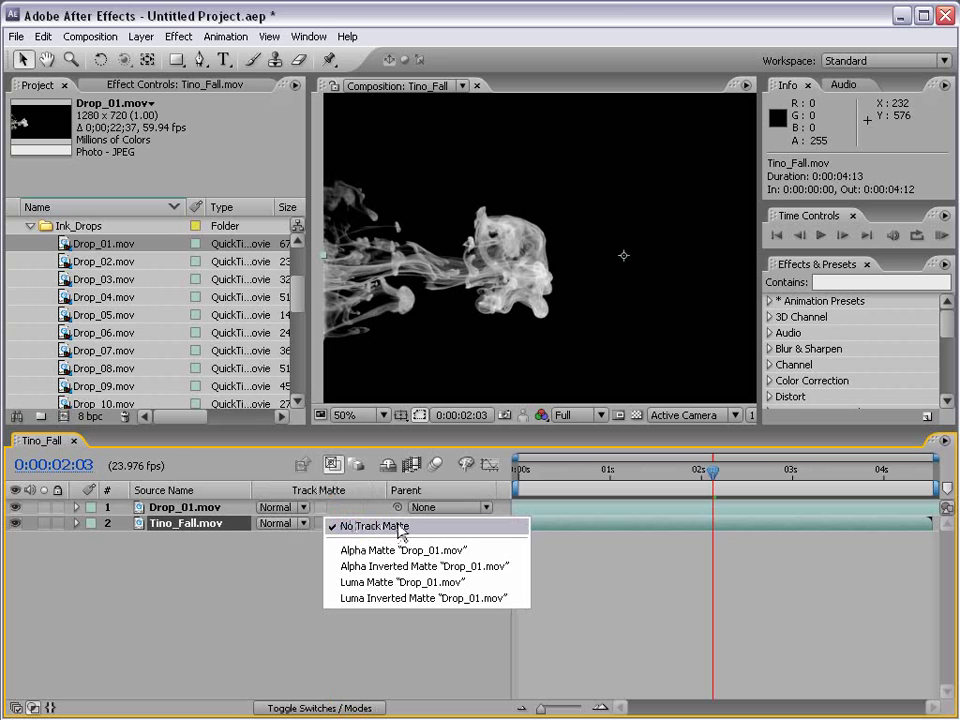
pyautogui.click(394, 584)
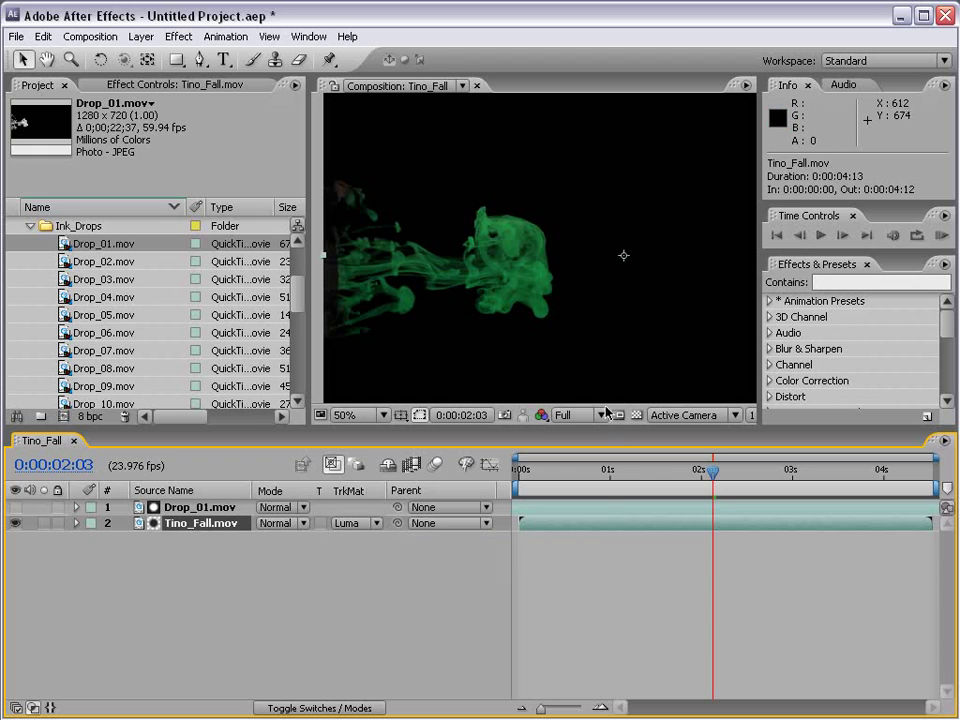
pyautogui.click(636, 415)
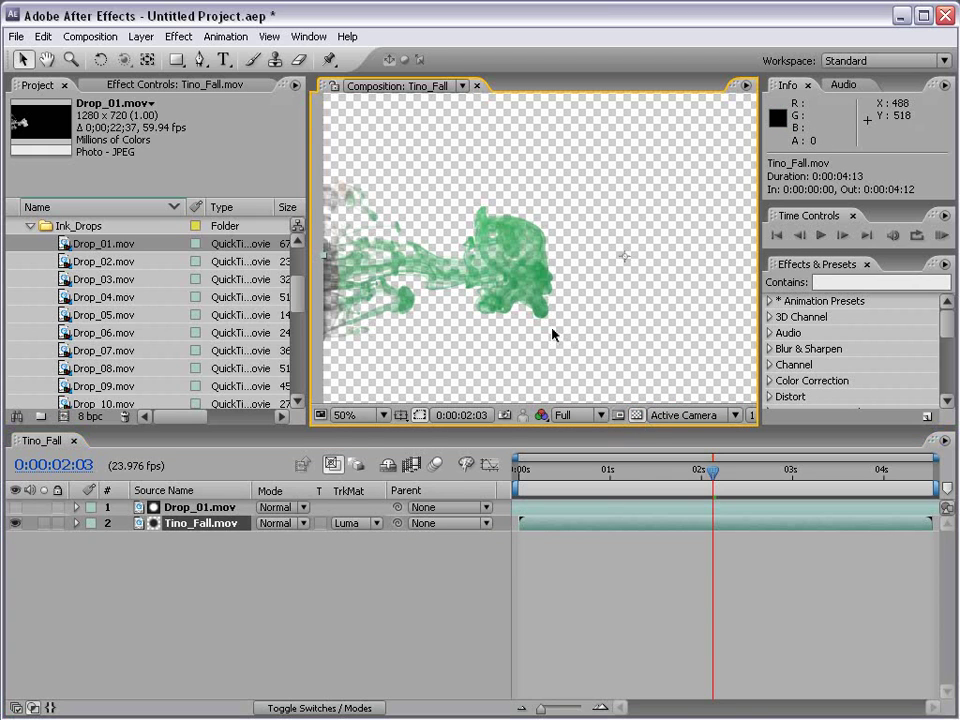
pyautogui.click(15, 507)
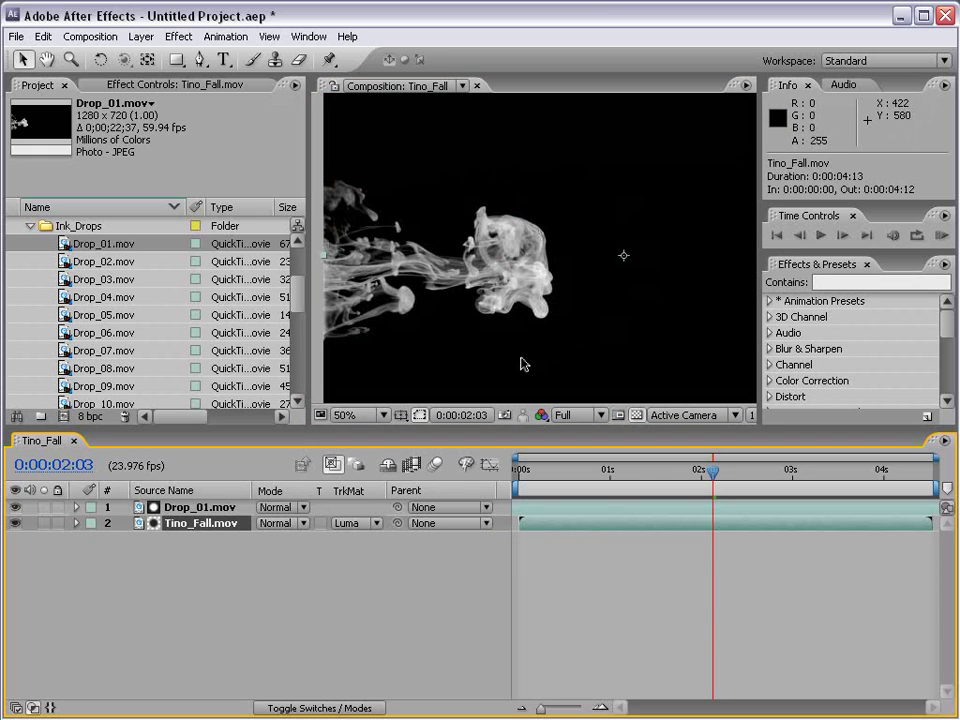
pyautogui.click(15, 507)
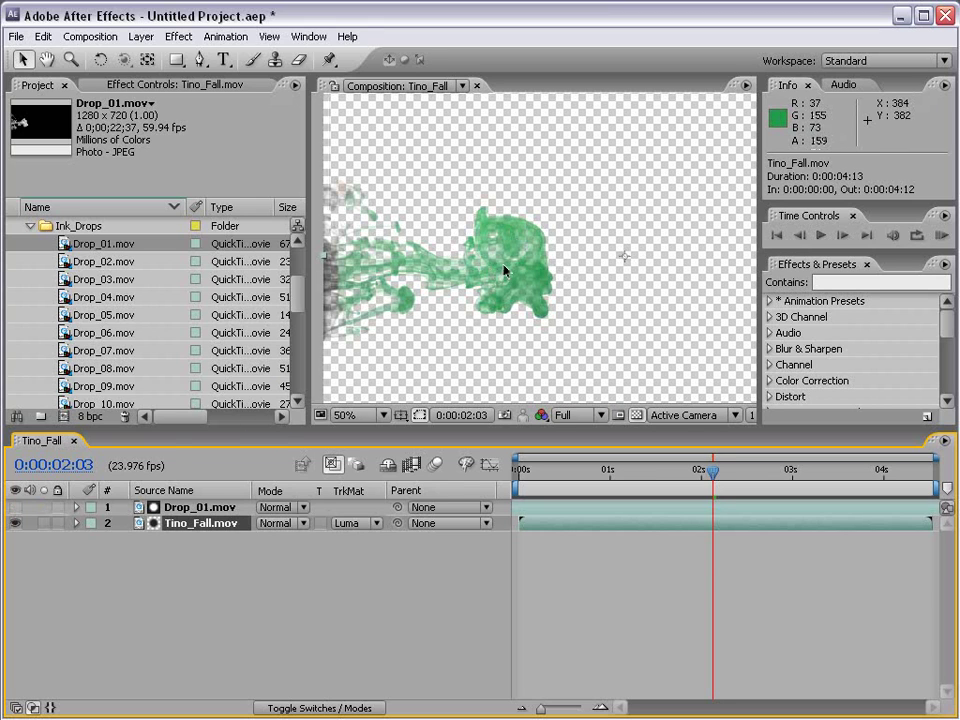
# - Apply Curves to Drop_01 and steepen the curve so the ink turns solid white
pyautogui.click(15, 507)
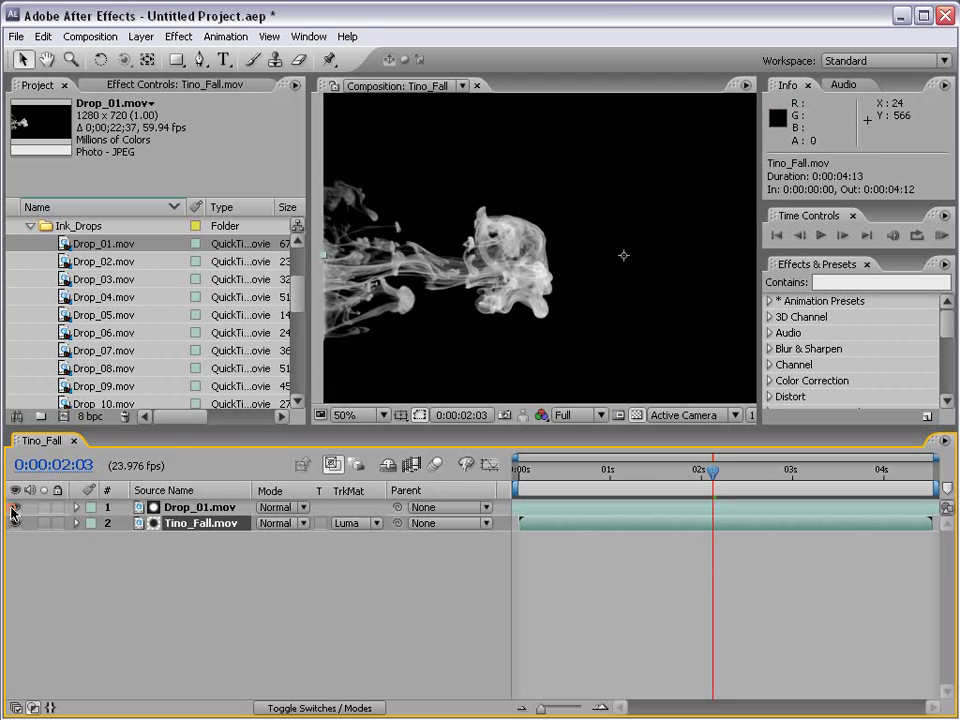
pyautogui.click(196, 507)
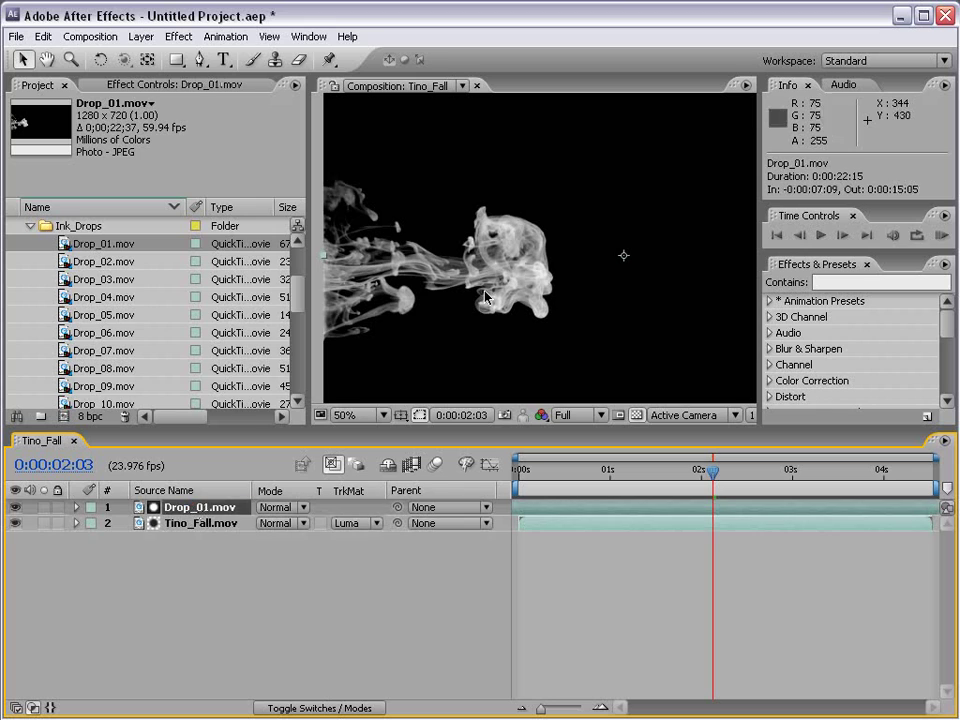
pyautogui.click(180, 40)
pyautogui.moveTo(240, 177)
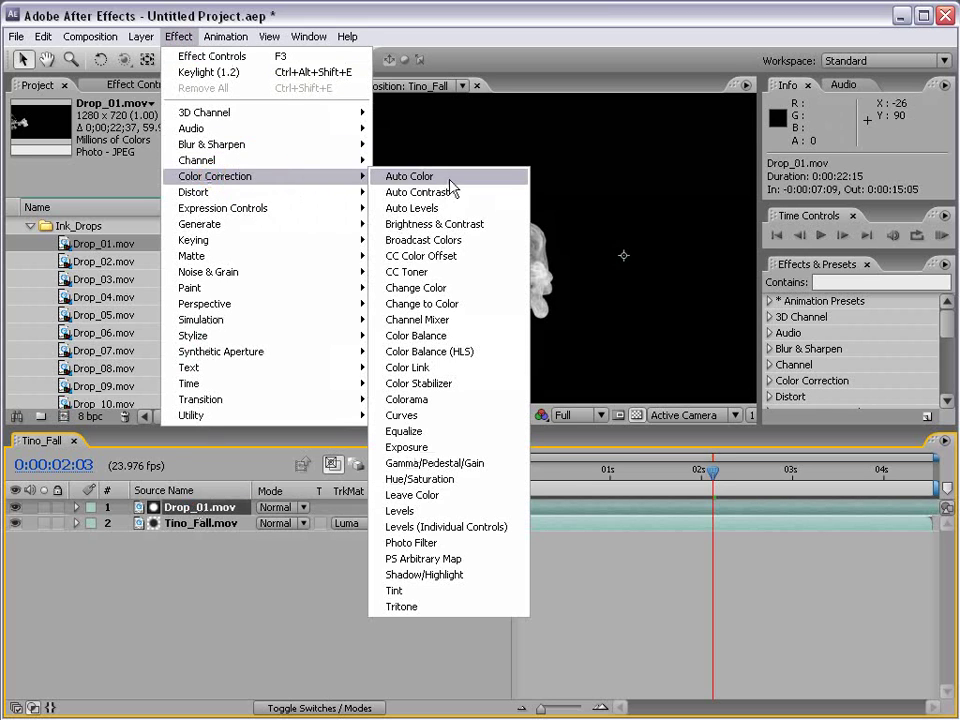
pyautogui.click(401, 415)
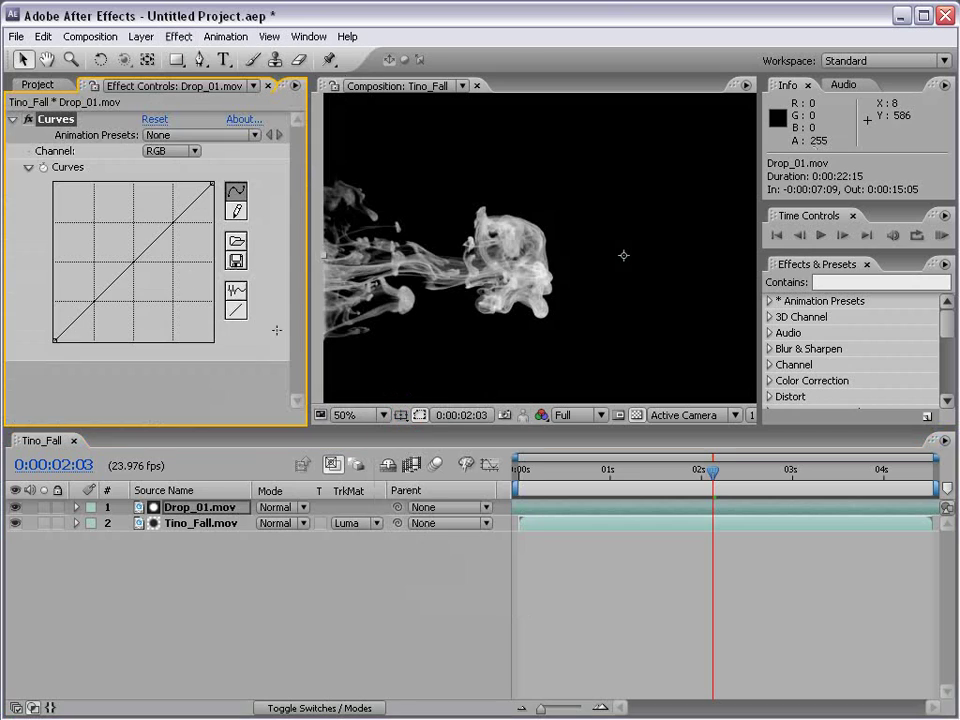
pyautogui.moveTo(128, 271); pyautogui.dragTo(78, 221)
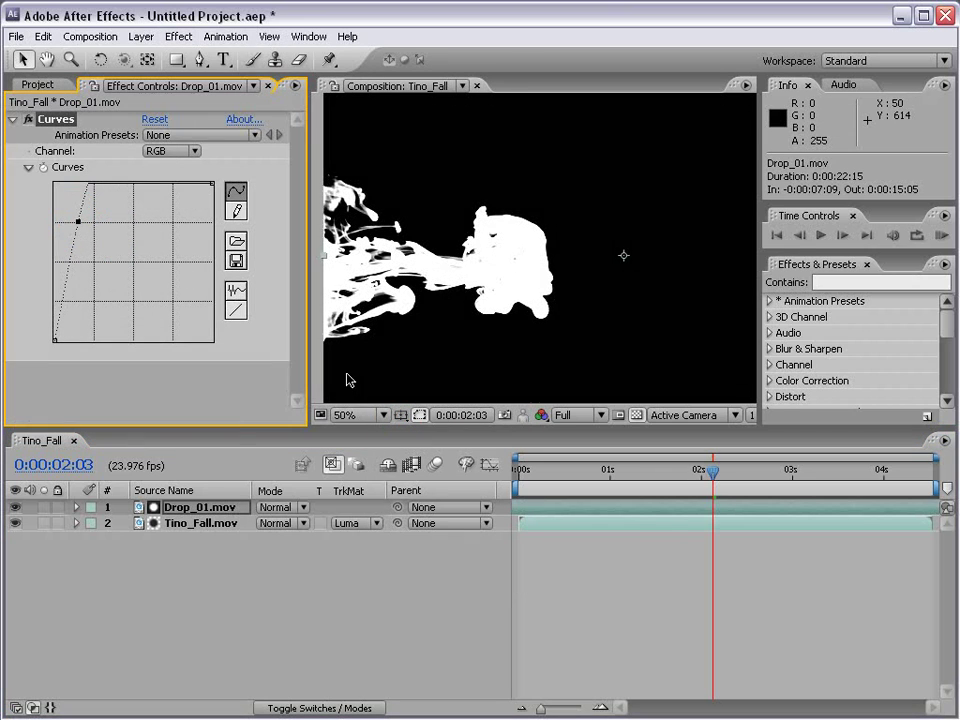
pyautogui.click(14, 507)
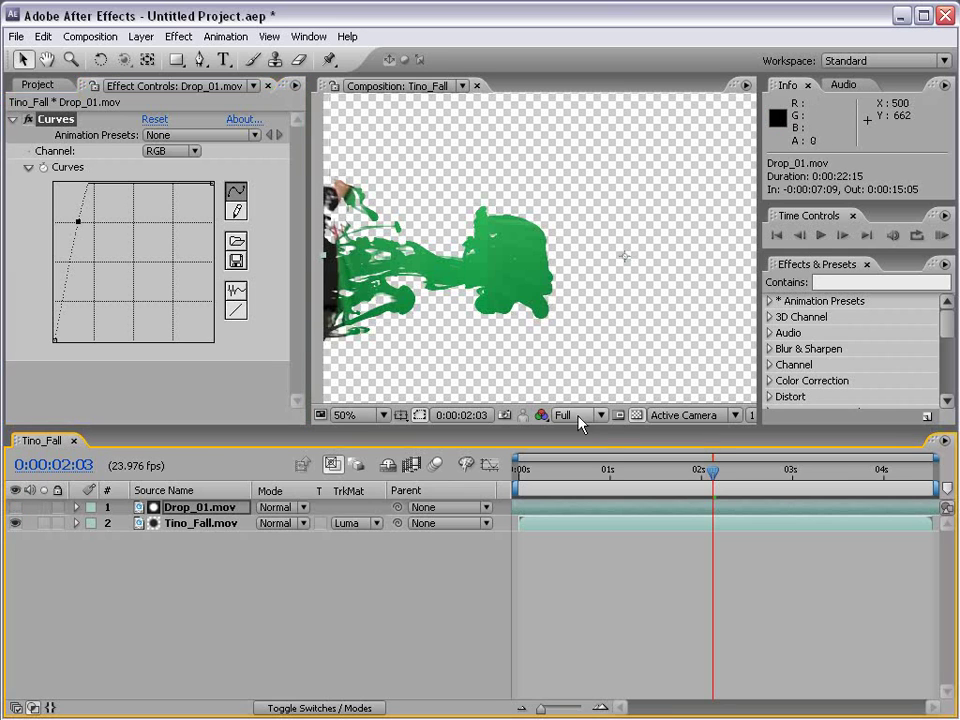
pyautogui.moveTo(713, 472); pyautogui.dragTo(831, 482)
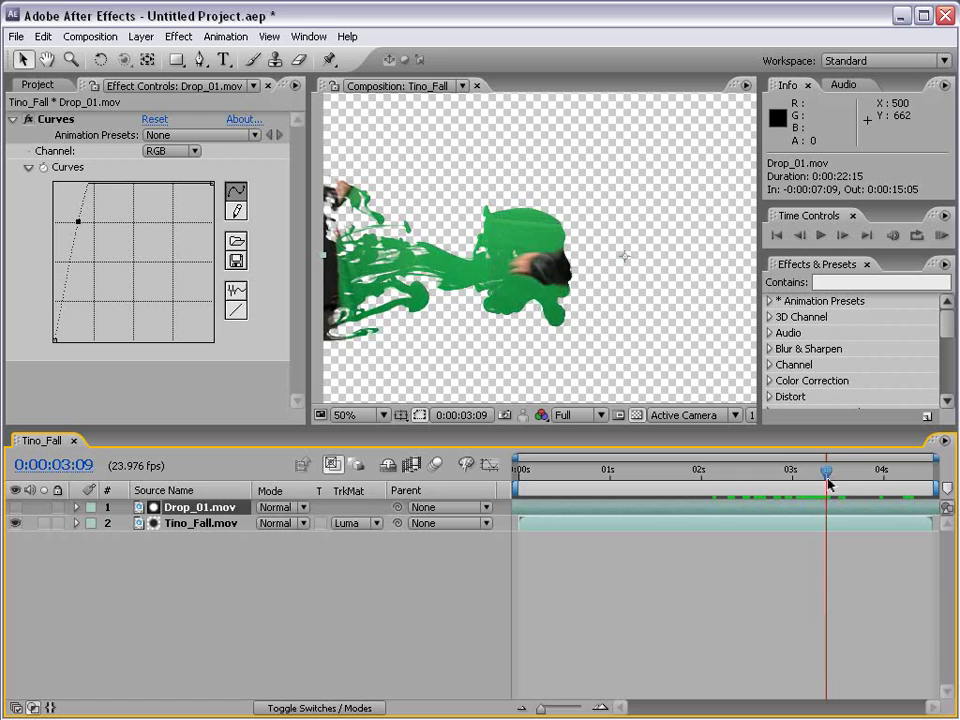
pyautogui.click(29, 121)
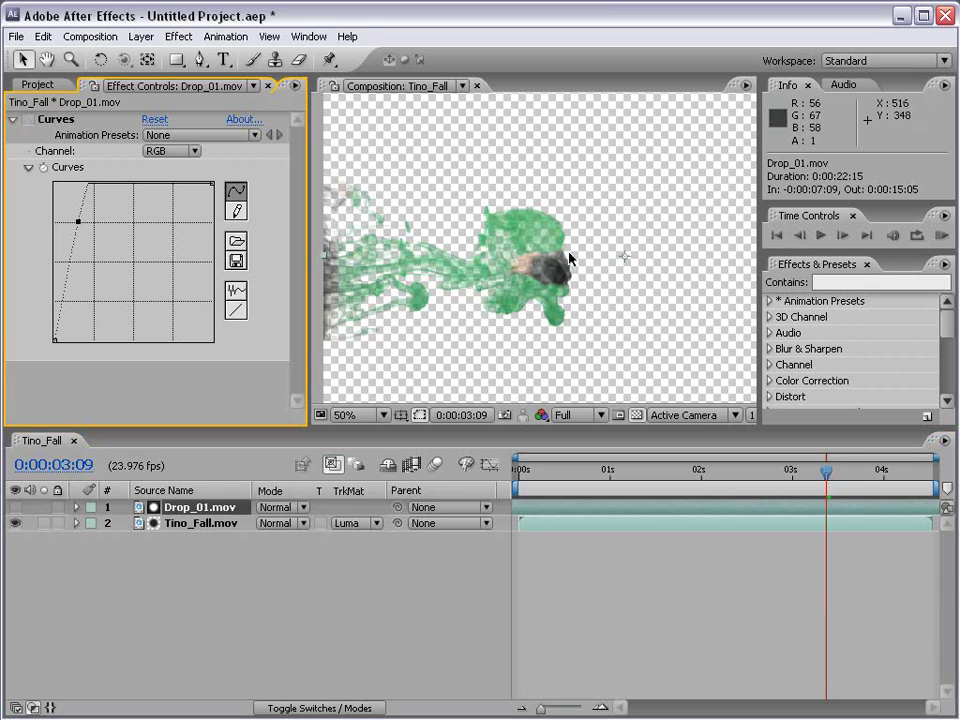
# - Shift Drop_01 earlier in time, scale it to 166%, and move it over the man
pyautogui.scroll(2, 511, 200)
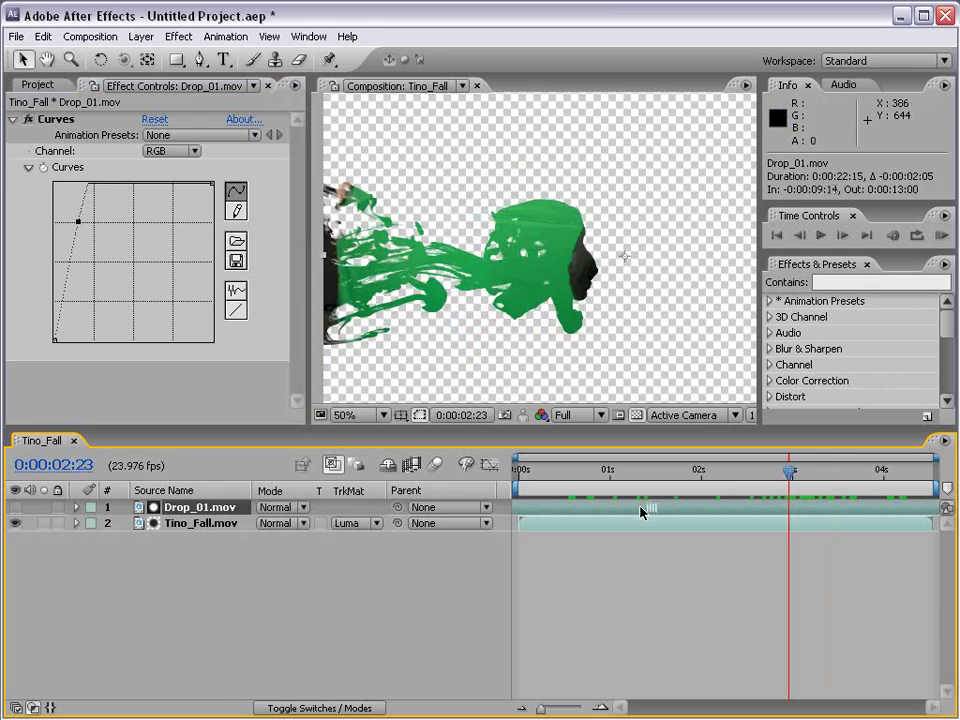
pyautogui.moveTo(641, 512); pyautogui.dragTo(422, 508)
pyautogui.scroll(-1, 516, 296)
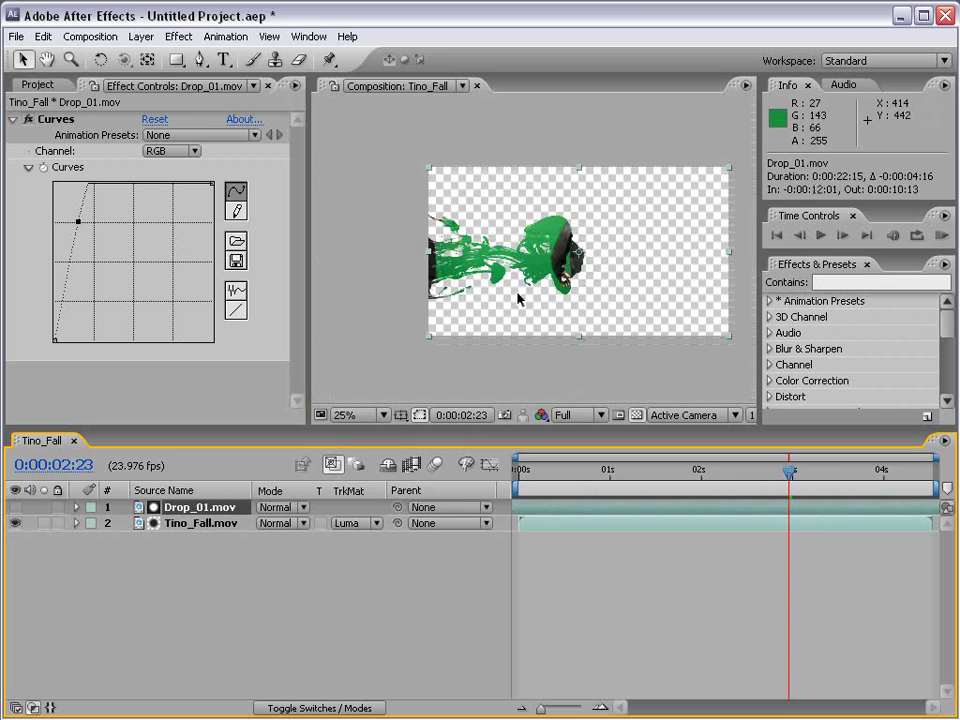
pyautogui.moveTo(727, 339); pyautogui.dragTo(825, 392)
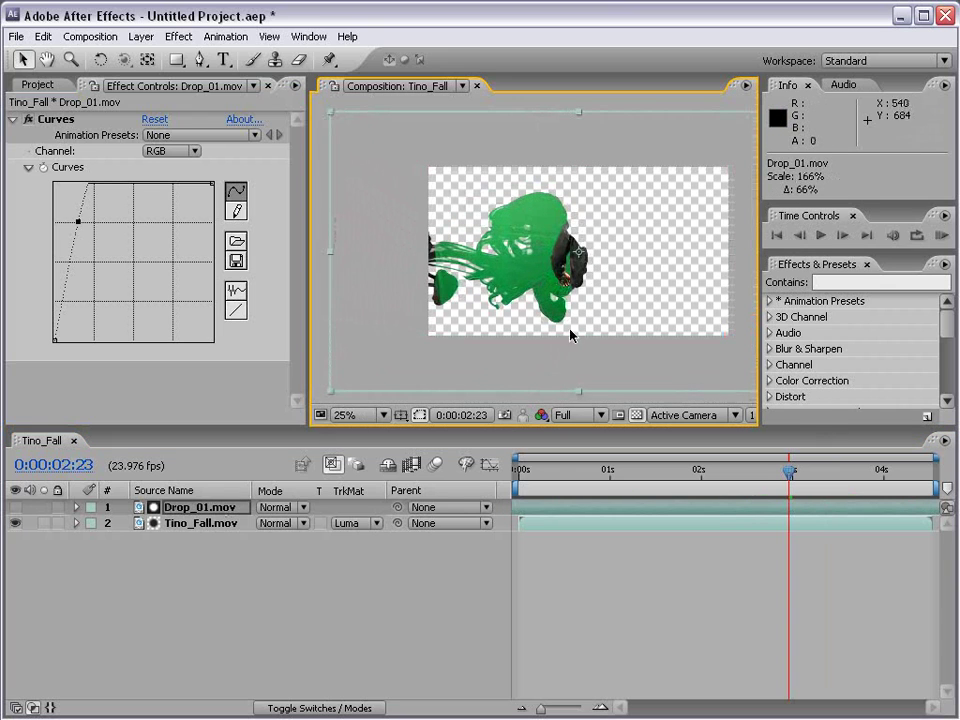
pyautogui.moveTo(557, 334); pyautogui.dragTo(567, 312)
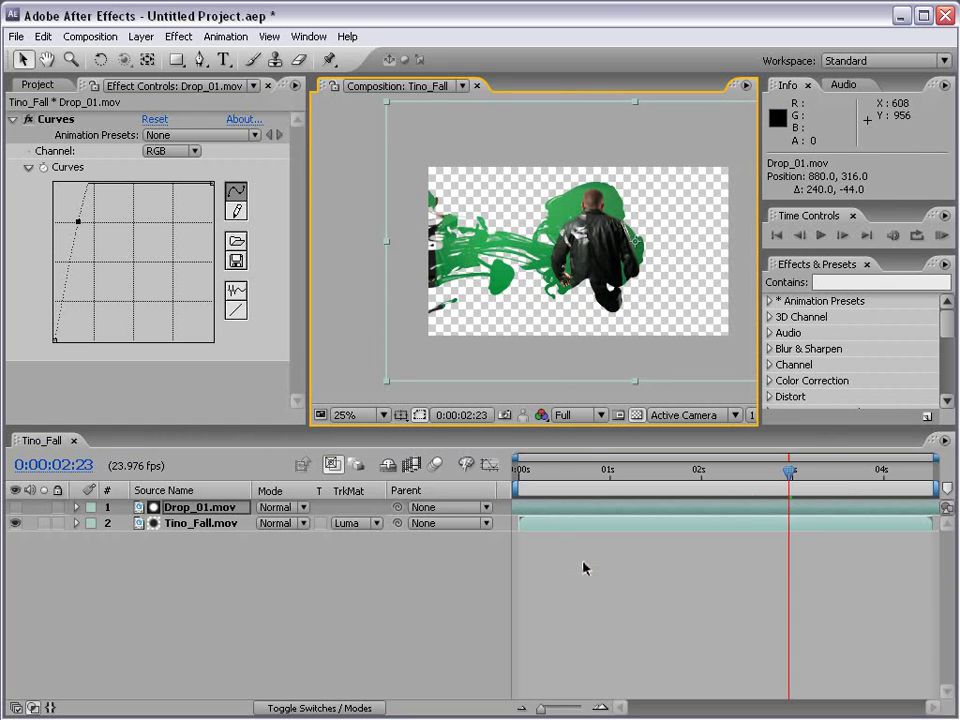
# - Switch Tino_Fall.mov's track matte to an inverted luma matte
pyautogui.click(160, 523)
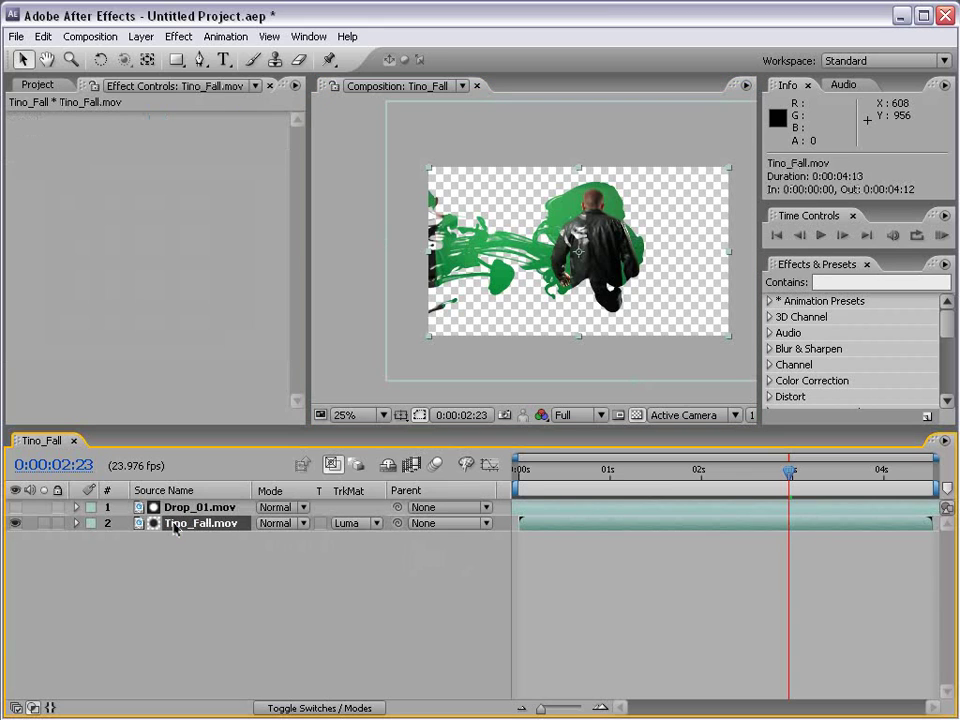
pyautogui.click(368, 531)
pyautogui.click(418, 541)
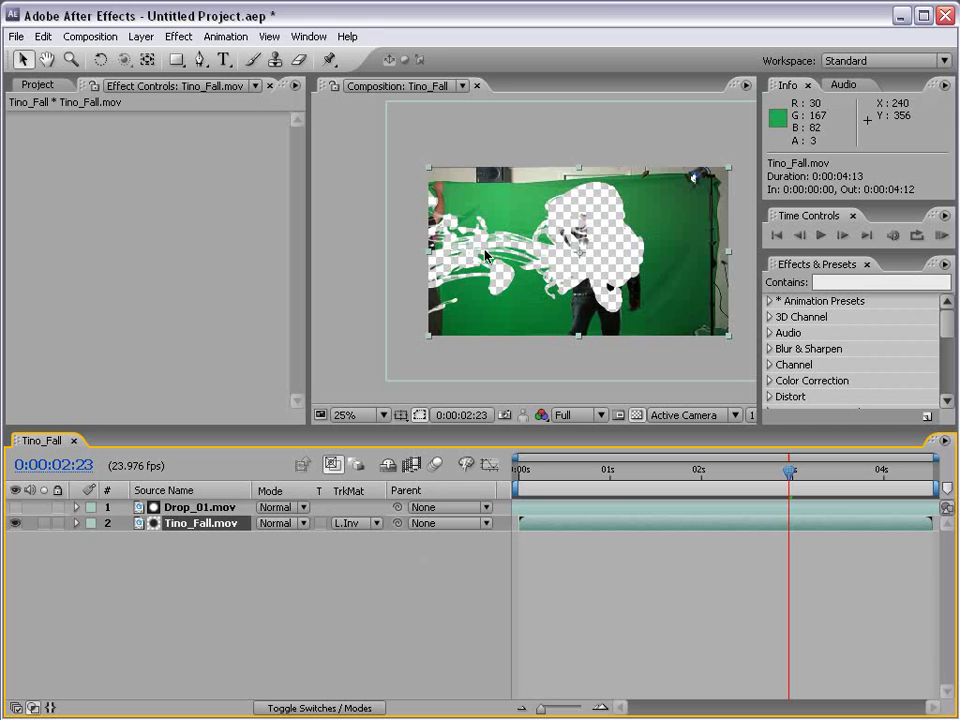
# - In the project bin, collapse Ink_Drops and Riot_Gear_FX, then open Images and select cloud.jpg
pyautogui.click(37, 84)
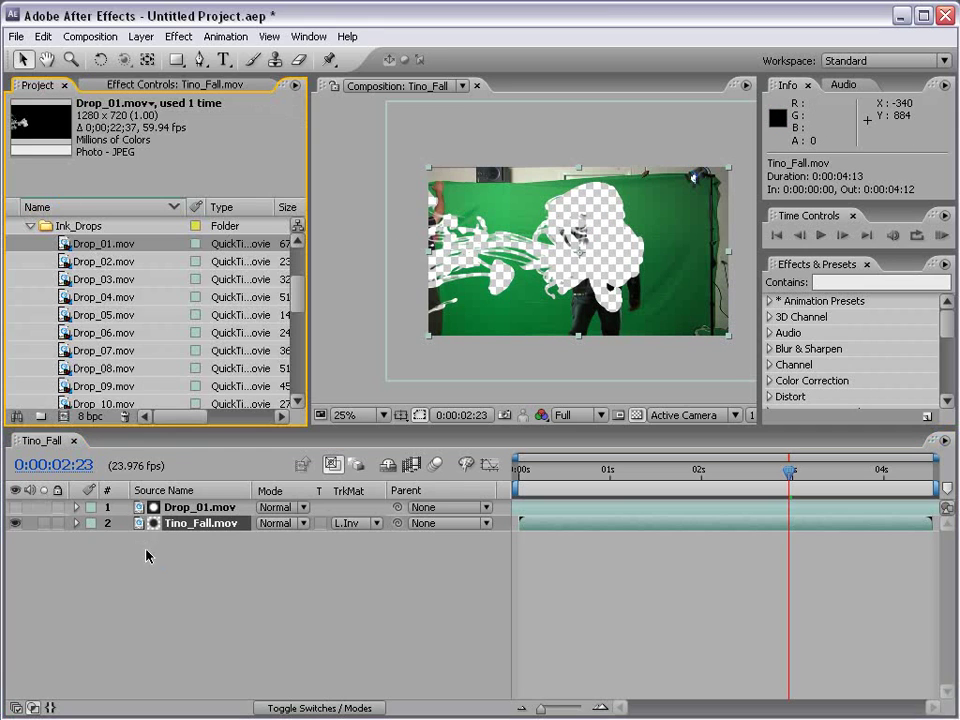
pyautogui.click(31, 226)
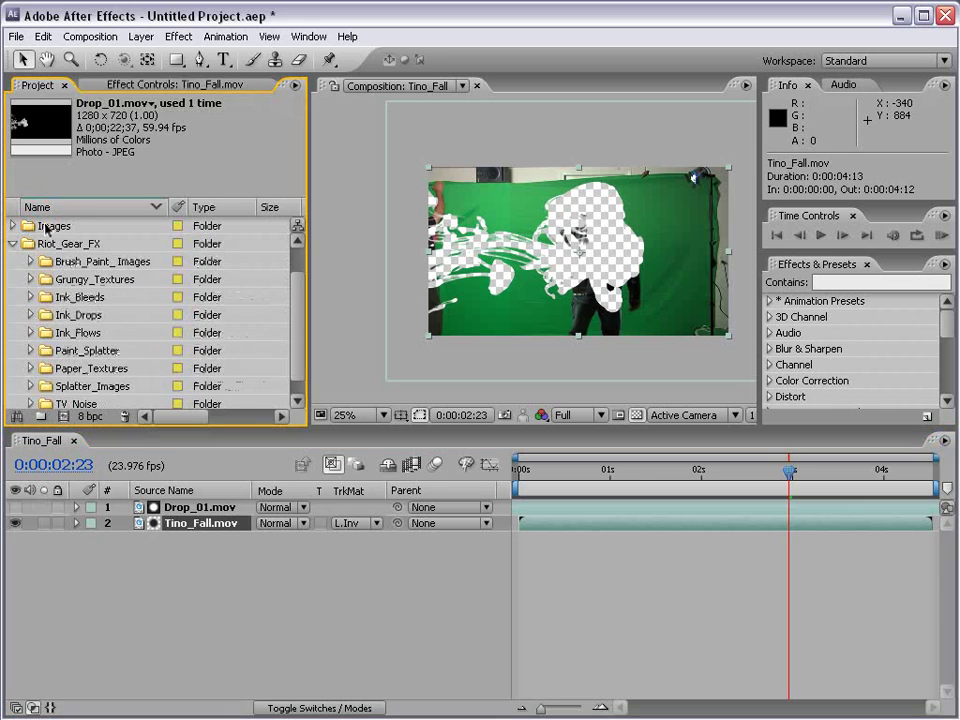
pyautogui.scroll(2, 296, 317)
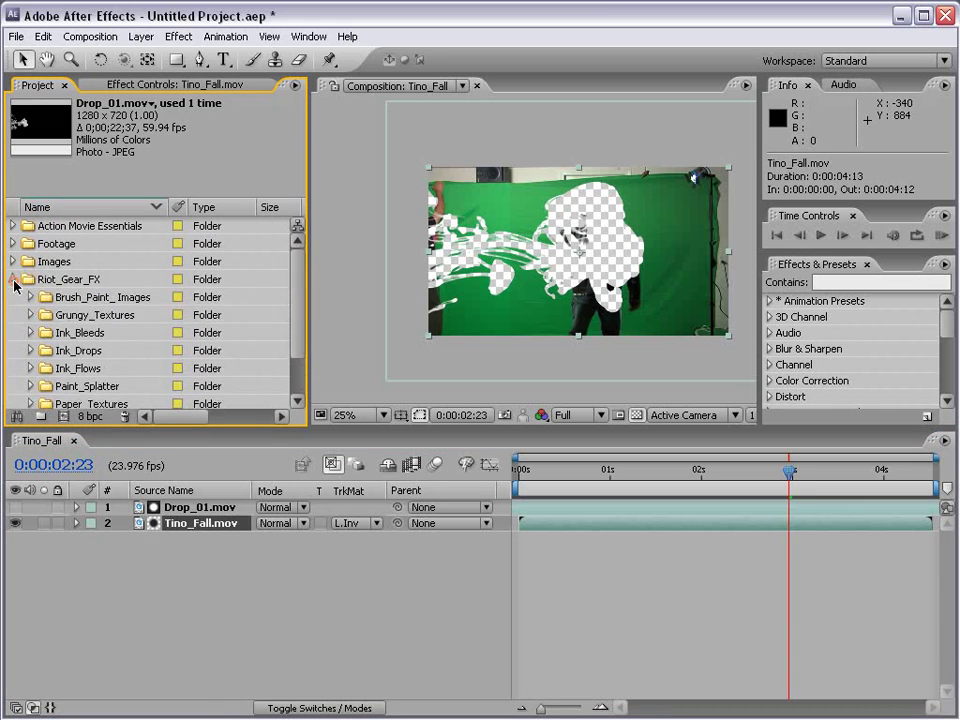
pyautogui.click(13, 280)
pyautogui.click(13, 261)
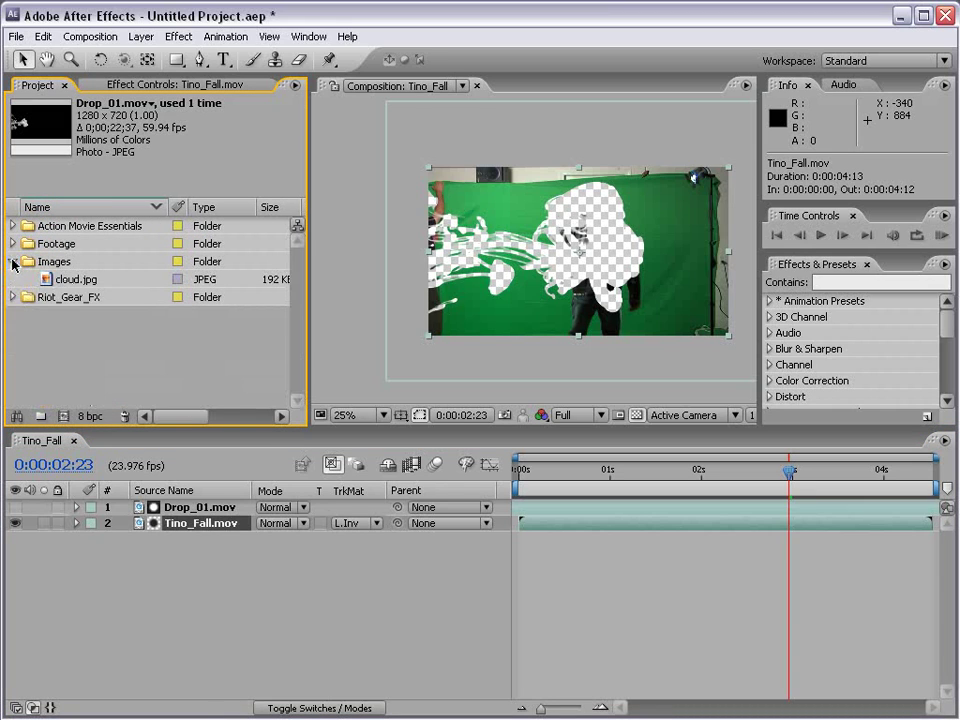
pyautogui.click(76, 281)
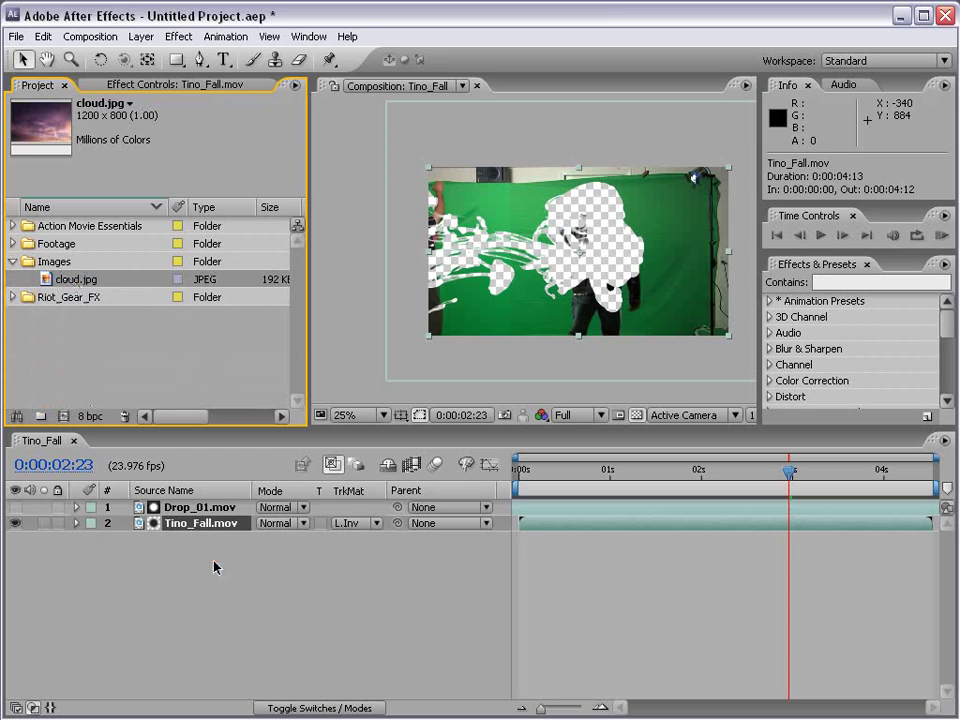
# - Replace Tino_Fall.mov's footage with cloud.jpg using an Alt-drag onto the layer
pyautogui.click(192, 524)
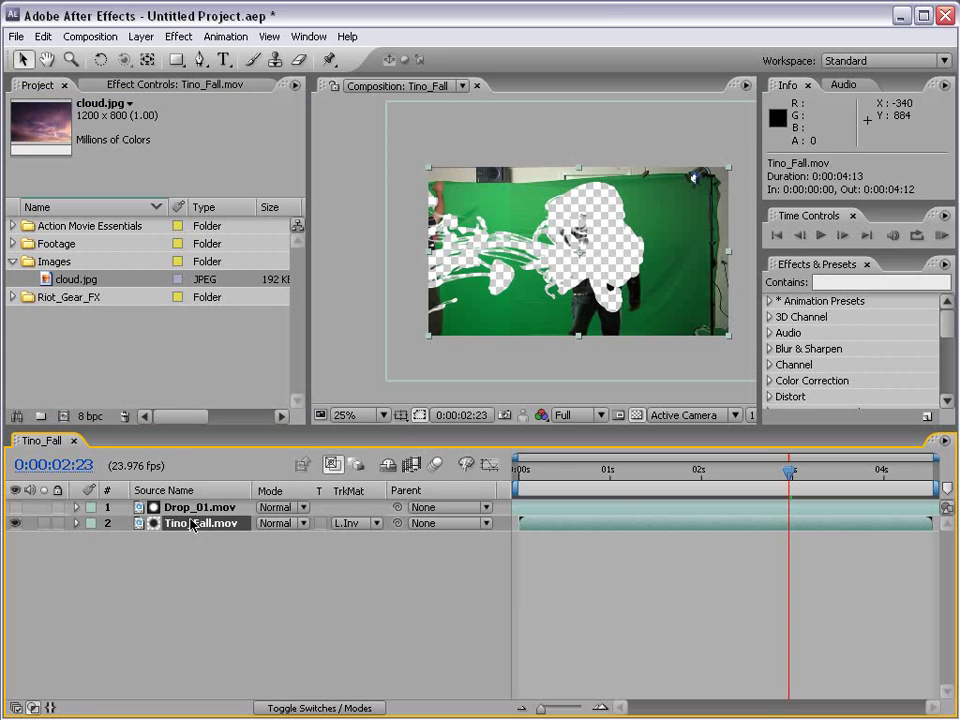
pyautogui.click(195, 545)
pyautogui.click(180, 525)
pyautogui.moveTo(47, 285); pyautogui.dragTo(177, 530)
pyautogui.press('alt')
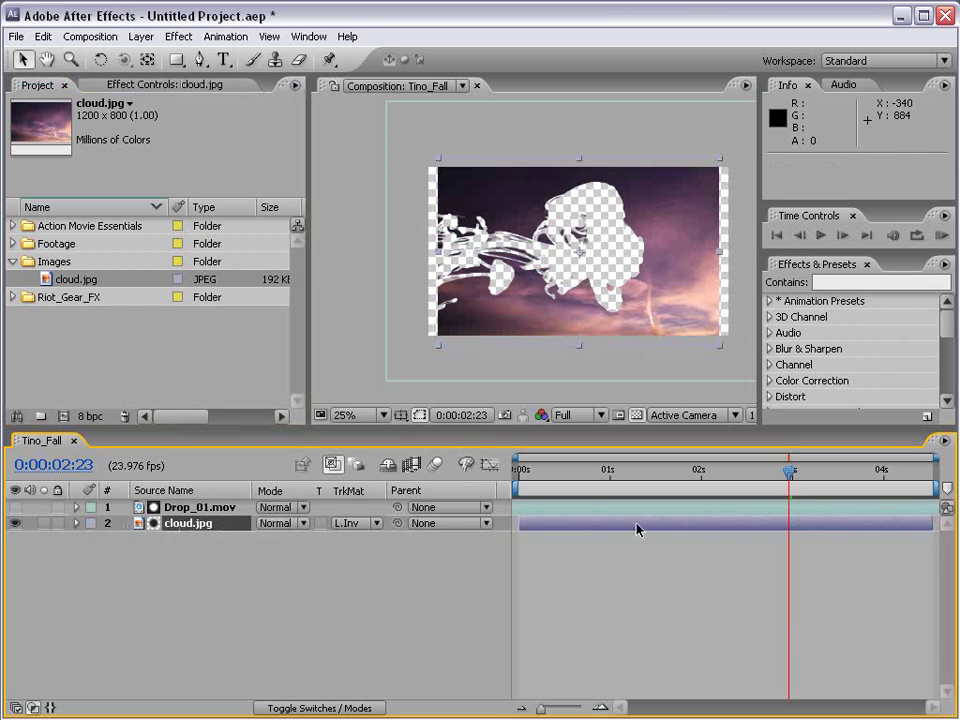
# - Scale the cloud layer to 110% and check it against the transparency grid
pyautogui.moveTo(722, 347); pyautogui.dragTo(735, 360)
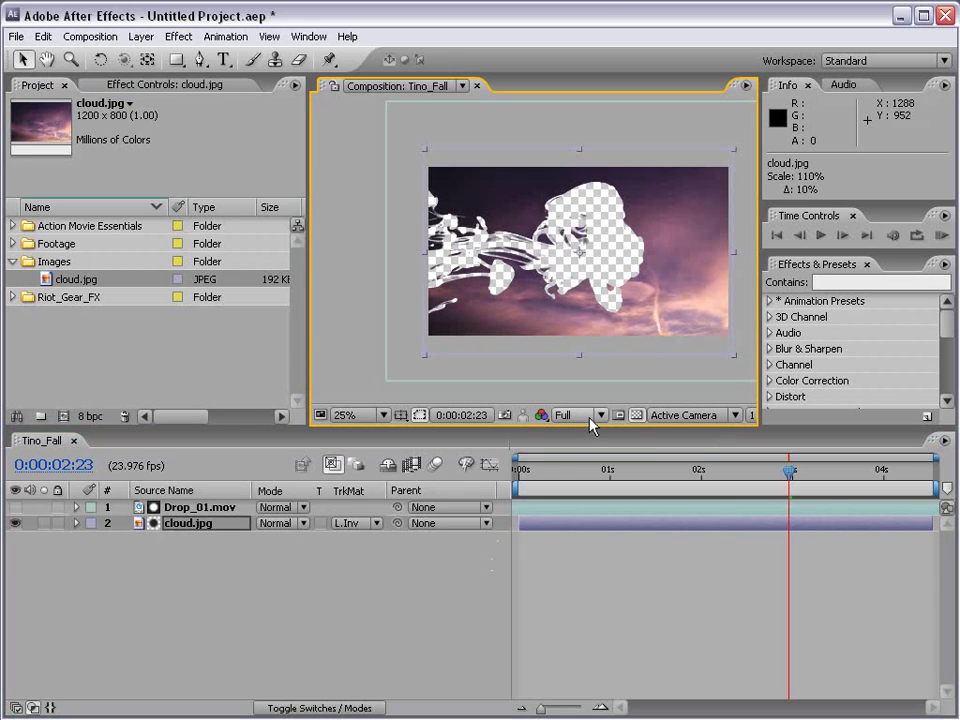
pyautogui.click(636, 415)
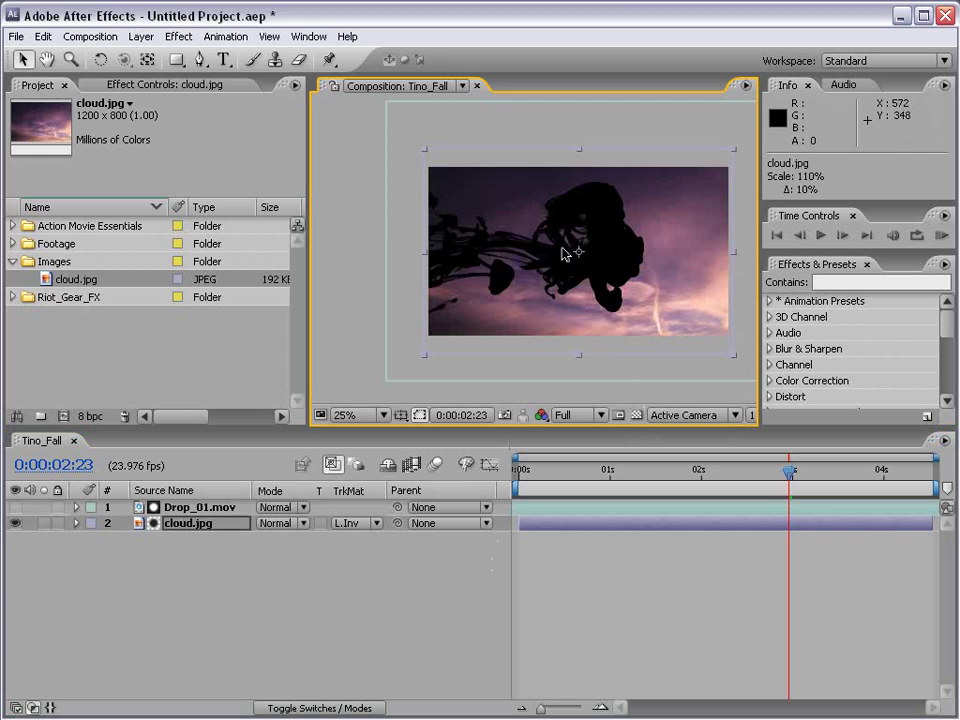
pyautogui.click(636, 415)
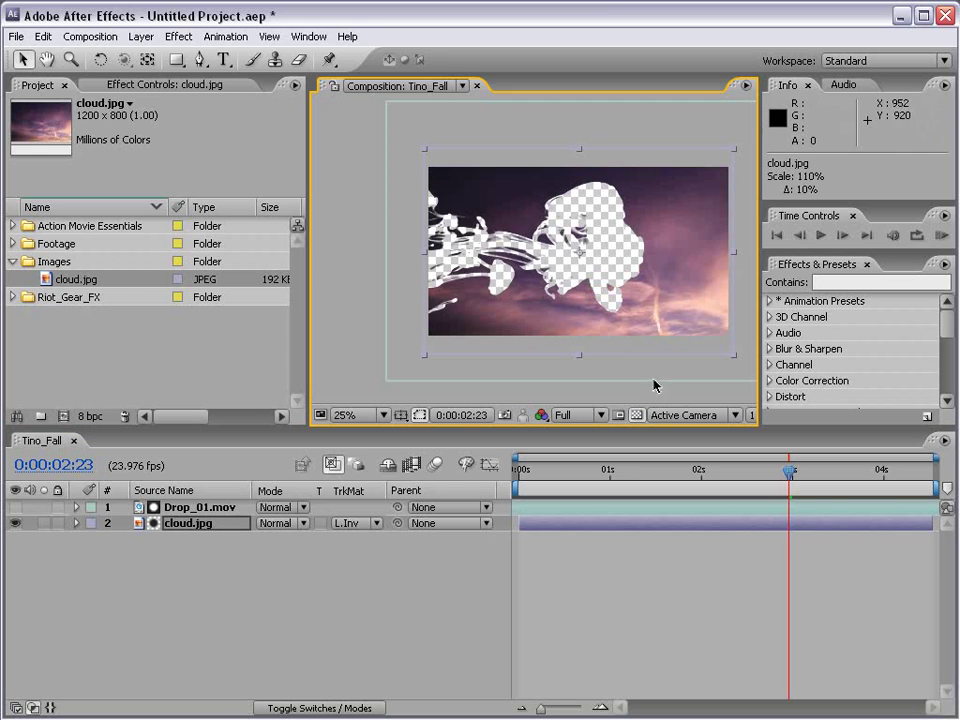
# - Add Mall Video from the Footage folder as layer 3 beneath the cloud layer
pyautogui.click(12, 244)
pyautogui.click(75, 279)
pyautogui.moveTo(70, 261)
pyautogui.mouseDown()
pyautogui.moveTo(68, 275)
pyautogui.moveTo(561, 579)
pyautogui.moveTo(585, 531)
pyautogui.mouseUp()
pyautogui.moveTo(571, 255)
pyautogui.mouseDown()
pyautogui.moveTo(593, 263)
pyautogui.moveTo(557, 246)
pyautogui.moveTo(561, 253)
pyautogui.mouseUp()
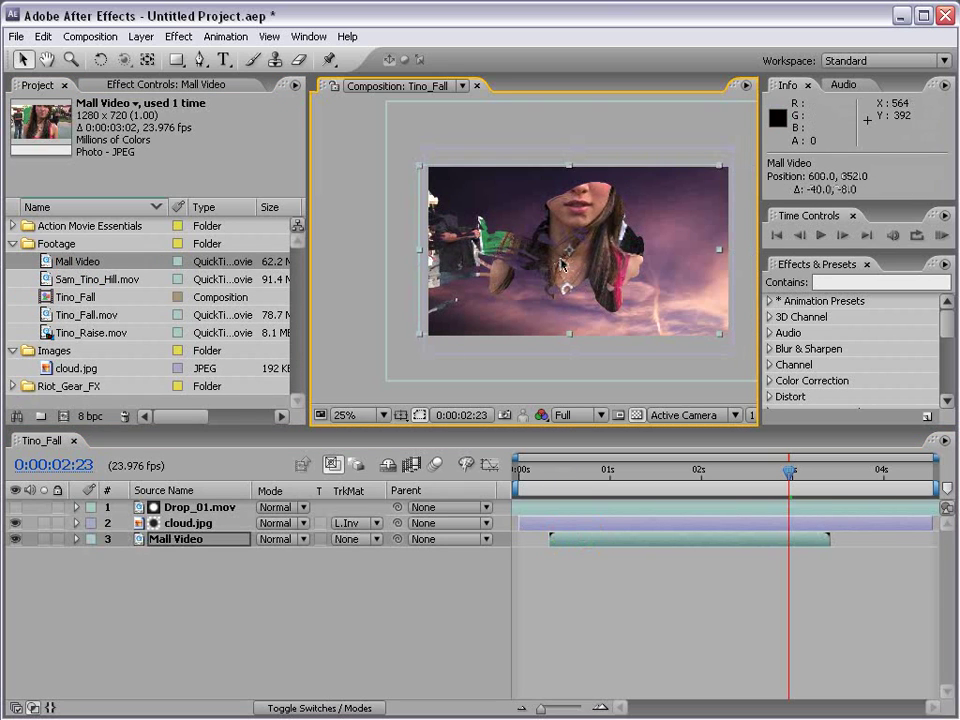
pyautogui.click(13, 523)
pyautogui.click(13, 524)
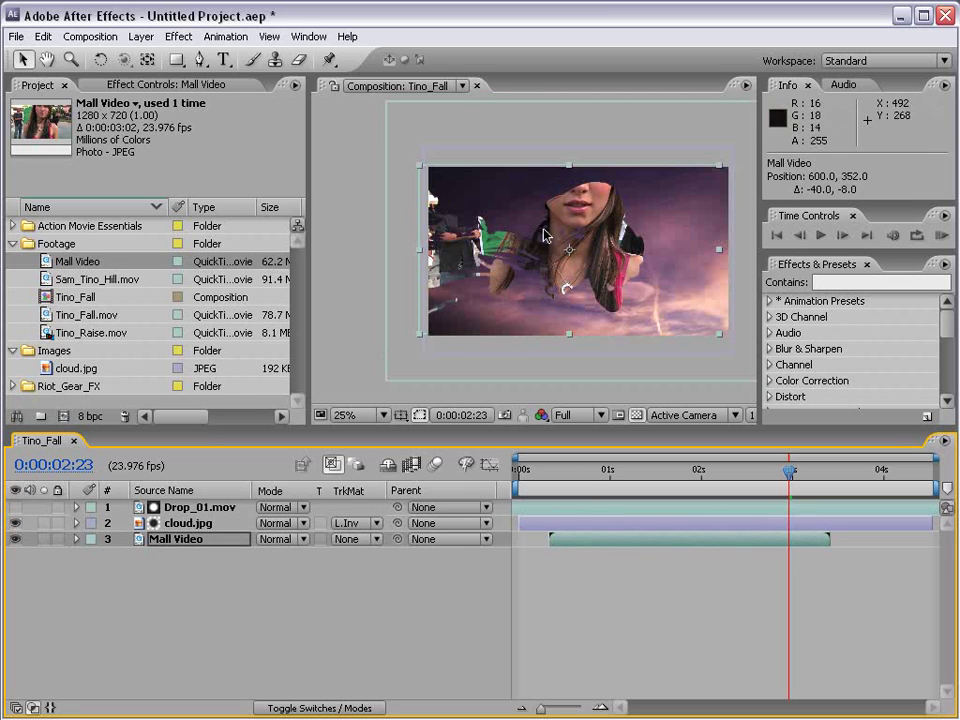
pyautogui.moveTo(641, 472); pyautogui.dragTo(609, 474)
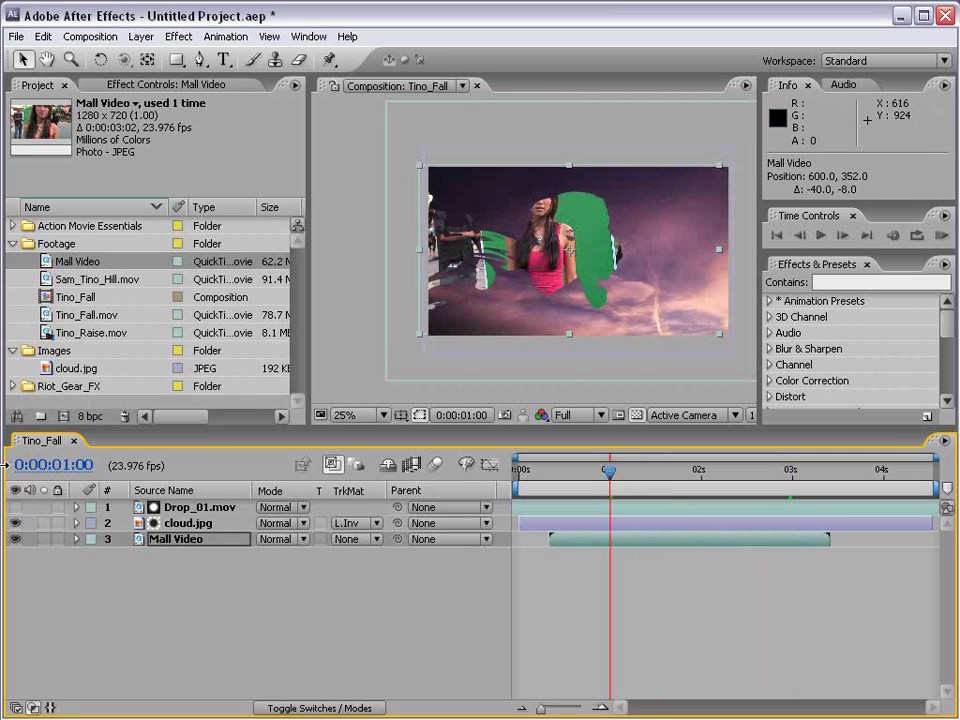
# - Move and rotate the Drop_01 ink matte -90° so it sits over the woman's face
pyautogui.click(198, 507)
pyautogui.click(13, 507)
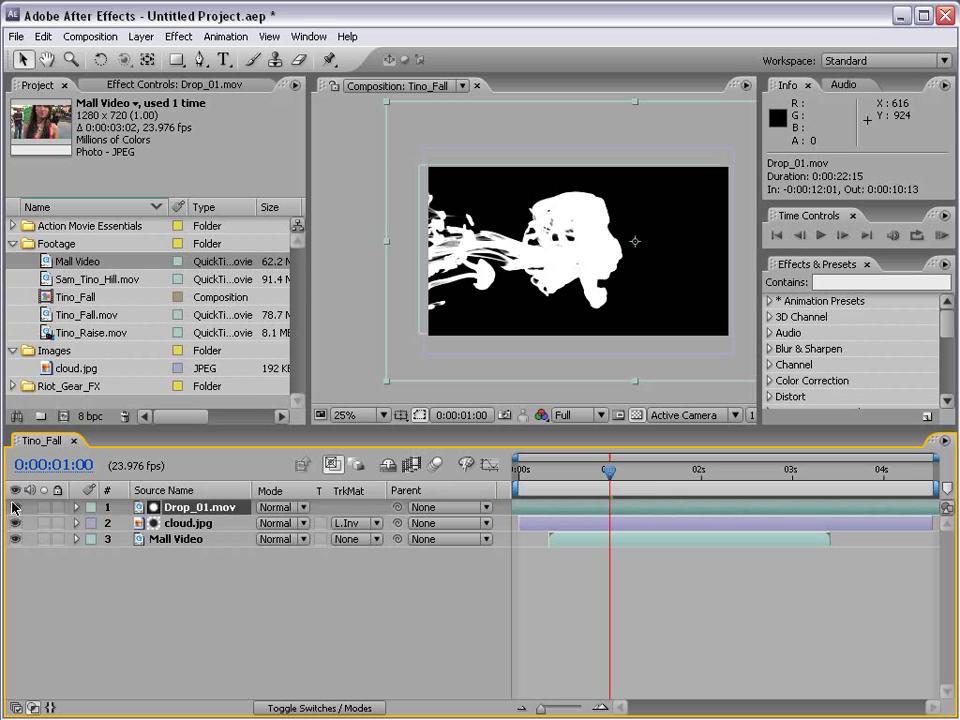
pyautogui.click(13, 507)
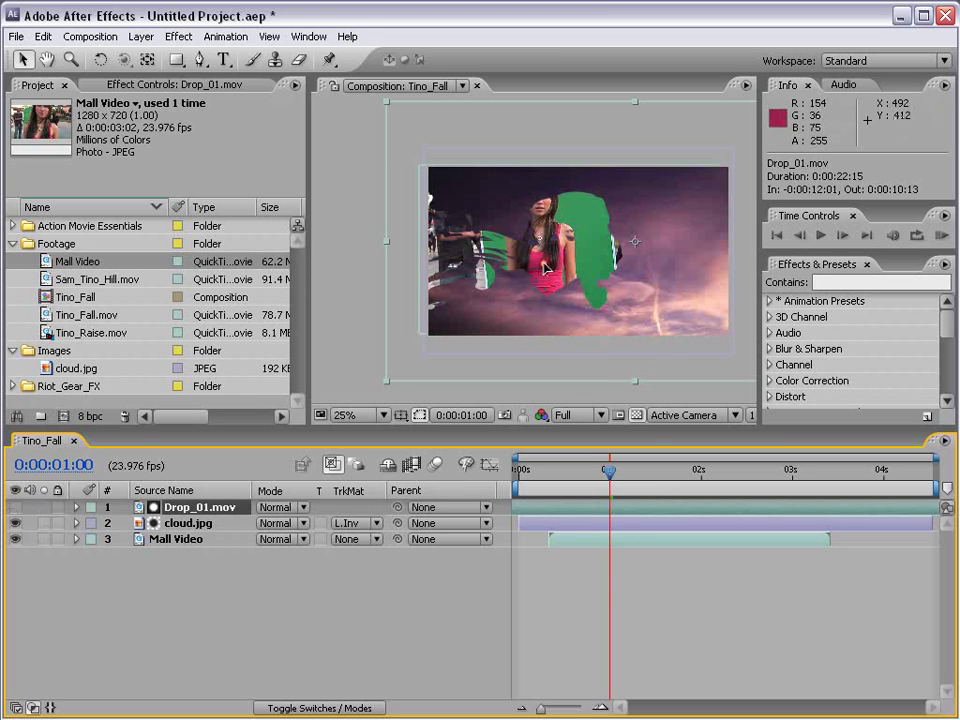
pyautogui.moveTo(548, 270); pyautogui.dragTo(523, 244)
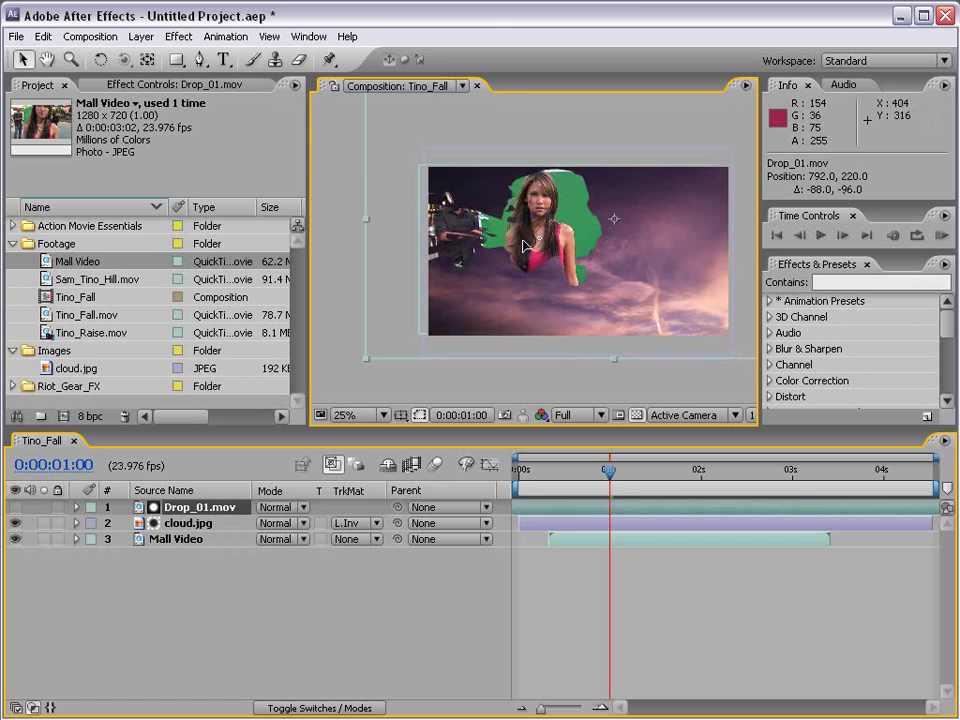
pyautogui.click(613, 537)
pyautogui.moveTo(601, 277)
pyautogui.mouseDown()
pyautogui.moveTo(636, 298)
pyautogui.moveTo(600, 285)
pyautogui.moveTo(615, 284)
pyautogui.mouseUp()
pyautogui.click(612, 509)
pyautogui.moveTo(565, 208); pyautogui.dragTo(684, 368)
pyautogui.press('w')
pyautogui.press('v')
pyautogui.moveTo(652, 312); pyautogui.dragTo(575, 243)
pyautogui.click(628, 574)
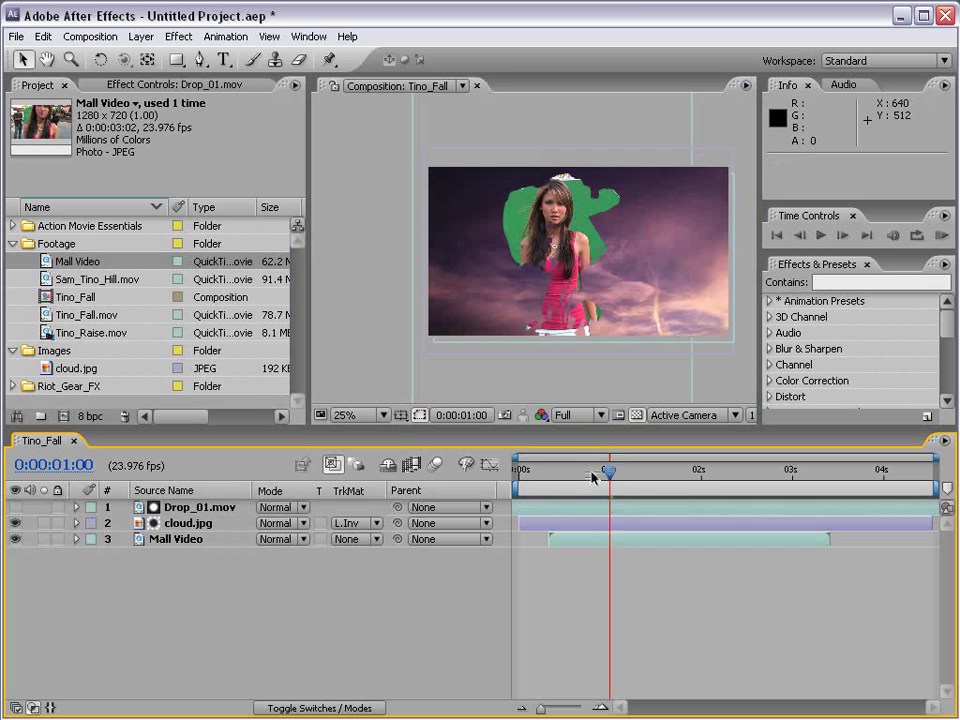
# - Scrub through the clip, zoom to 50%, and pan the view to frame her face
pyautogui.moveTo(593, 476); pyautogui.dragTo(691, 487)
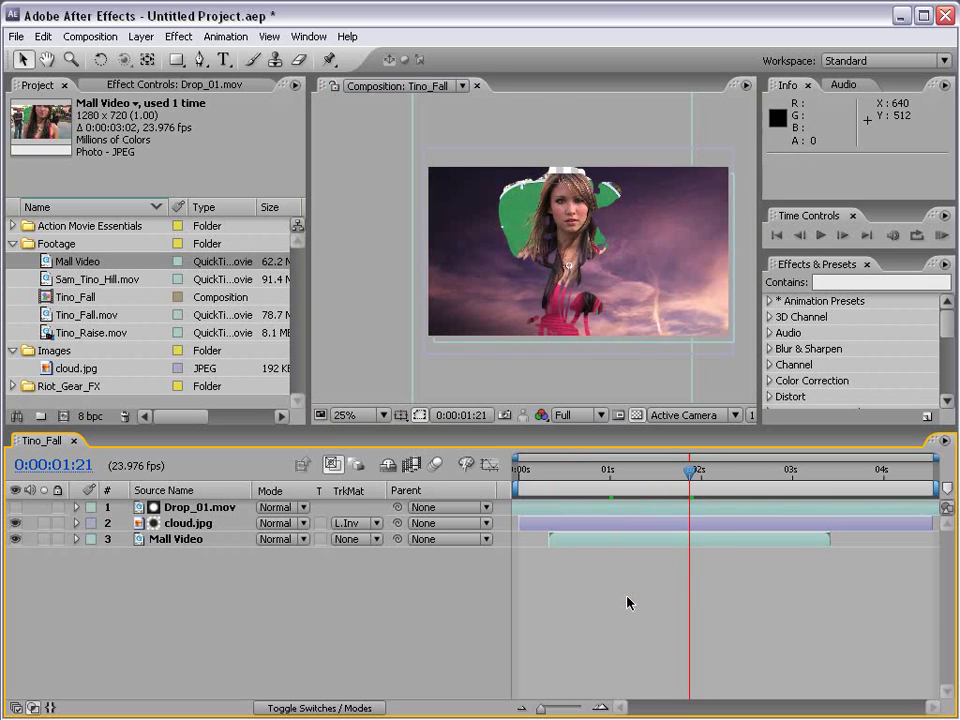
pyautogui.press('.')
pyautogui.press('space')
pyautogui.moveTo(655, 279); pyautogui.dragTo(598, 277)
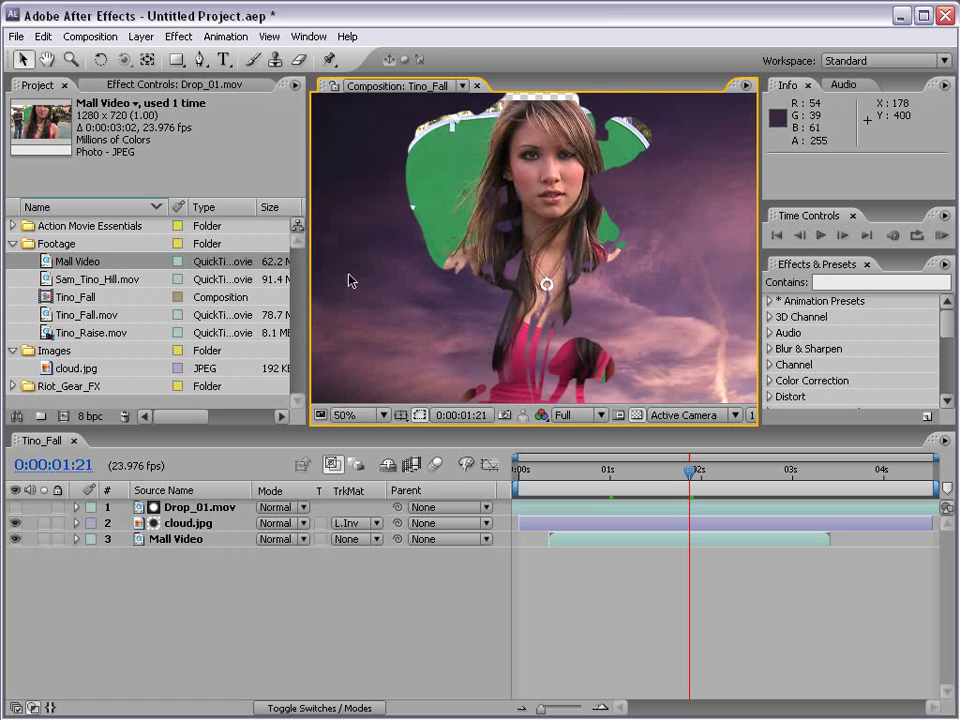
# - Turn off the Video switches of all three layers in the Tino_Fall comp
pyautogui.moveTo(14, 522); pyautogui.dragTo(16, 538)
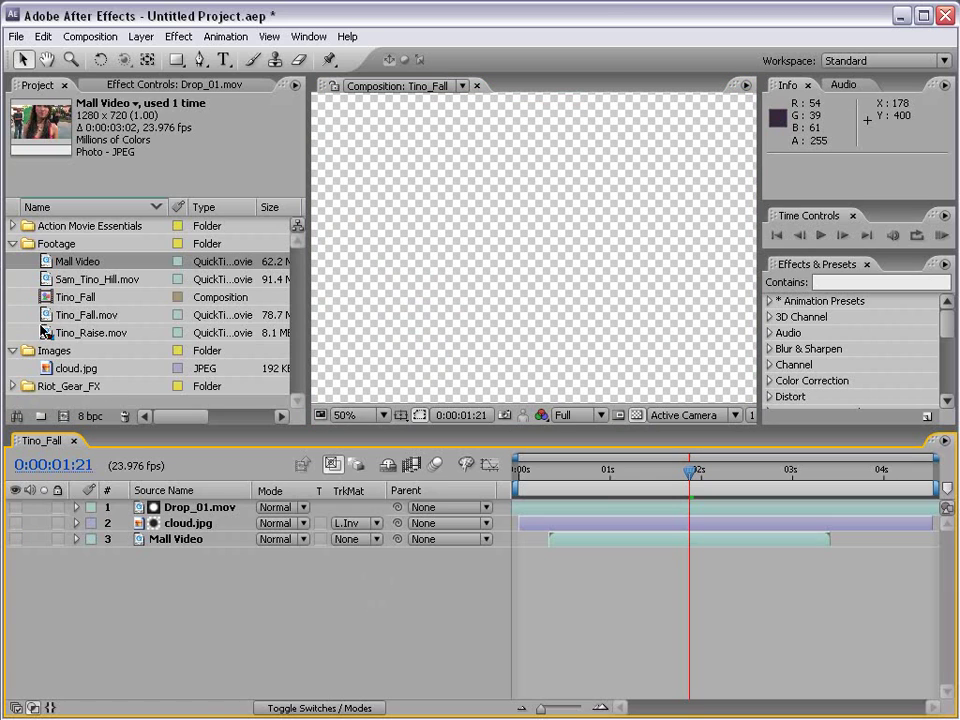
# - Add Tino_Fall.mov as layer 4 and apply the Keylight effect to it
pyautogui.moveTo(44, 318); pyautogui.dragTo(545, 594)
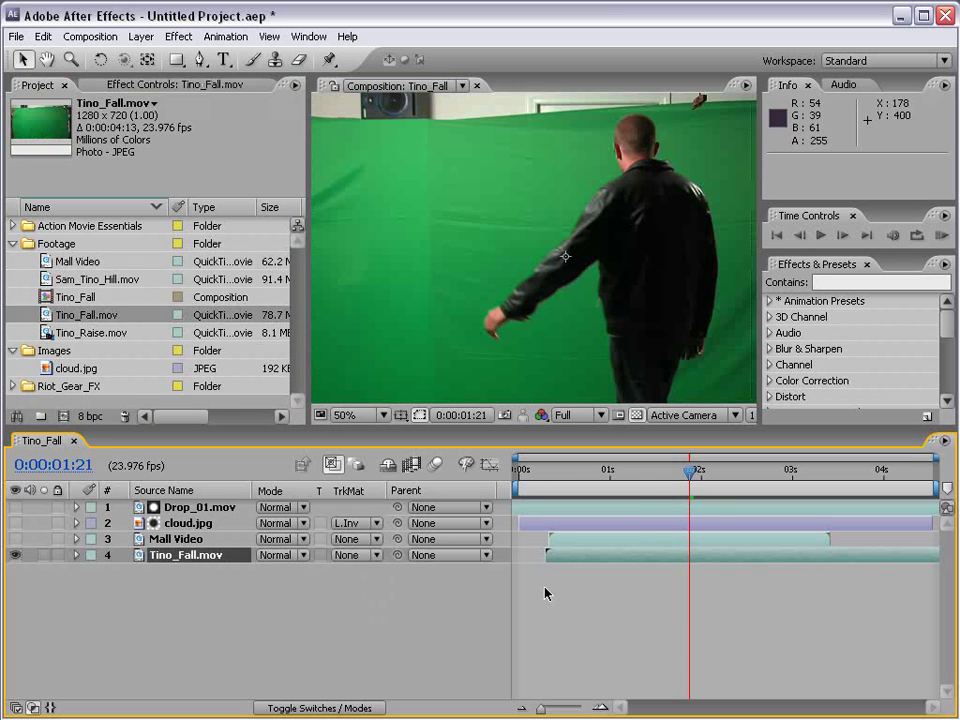
pyautogui.scroll(-1, 527, 180)
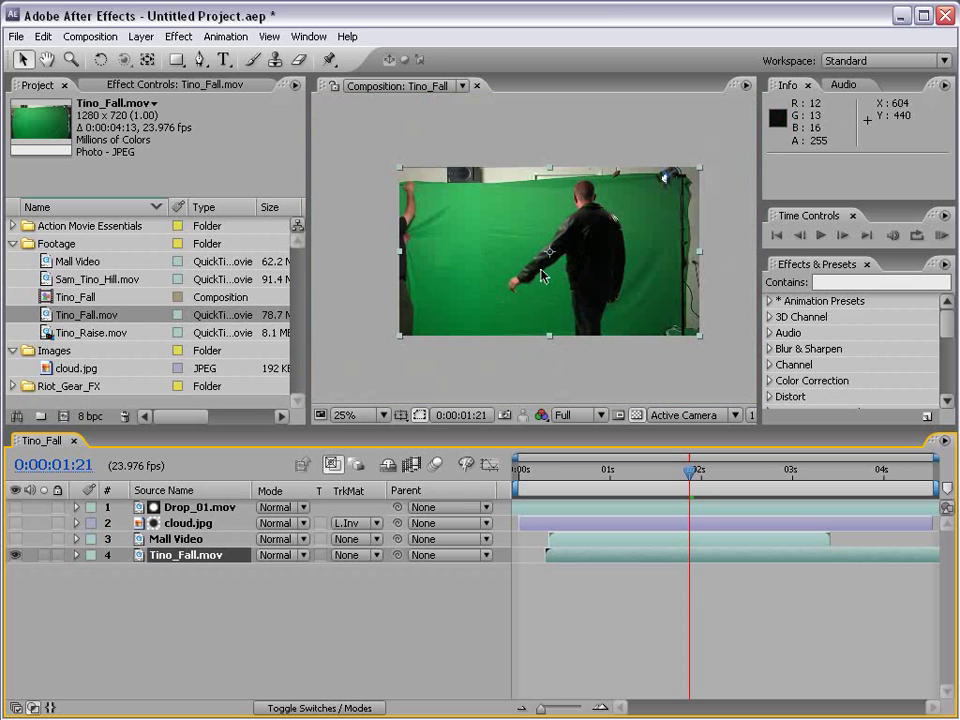
pyautogui.click(188, 38)
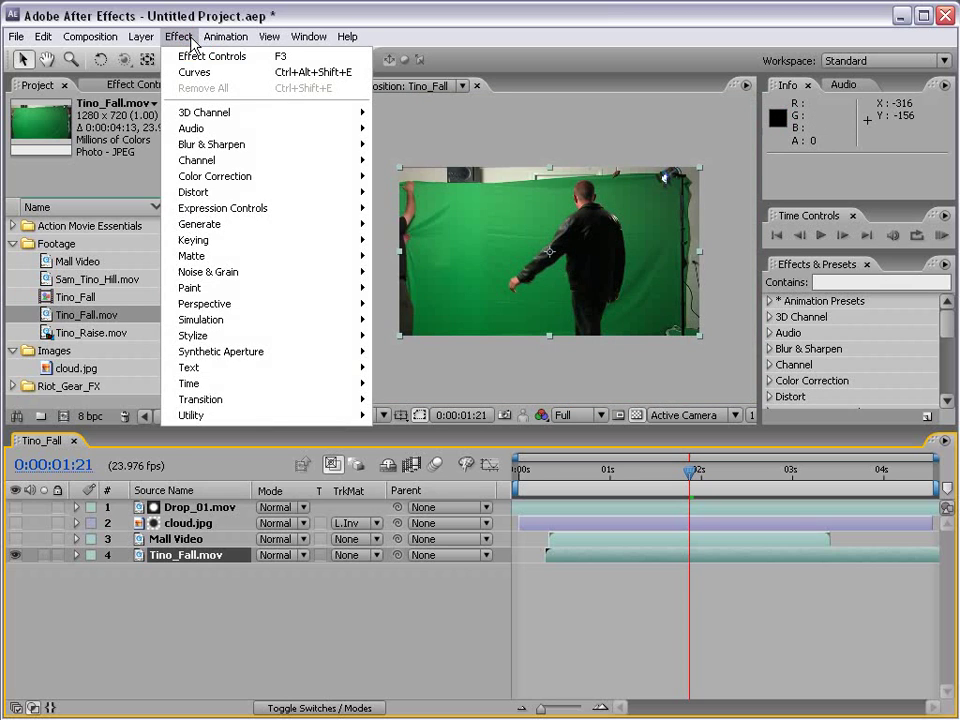
pyautogui.moveTo(311, 248)
pyautogui.click(442, 353)
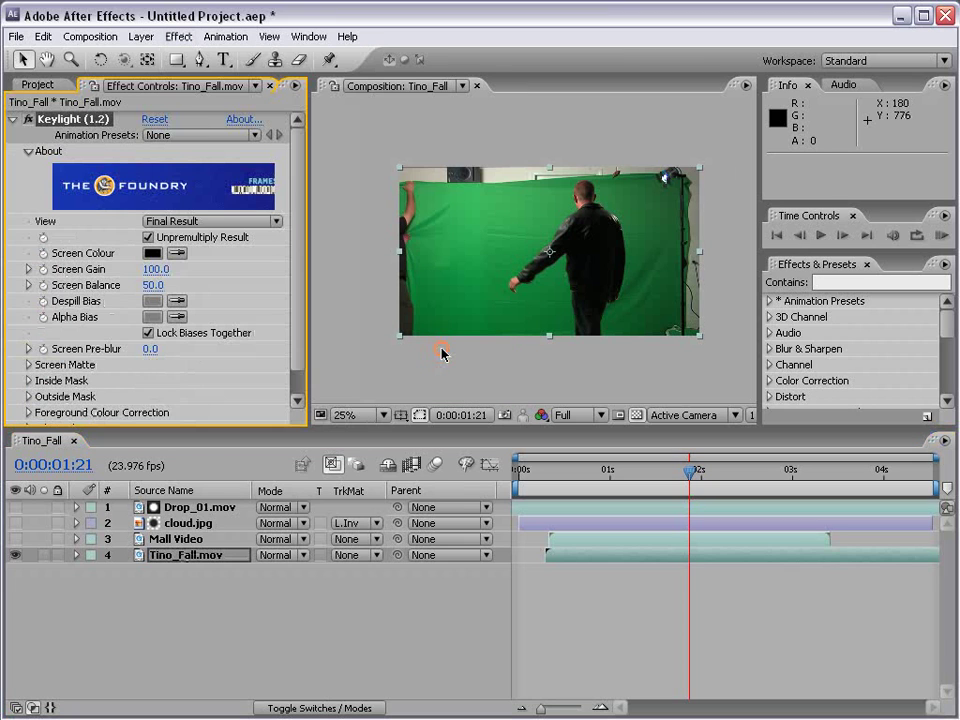
# - Key out the green backdrop with Keylight's screen colour and set Clip Black to 23.0
pyautogui.click(177, 253)
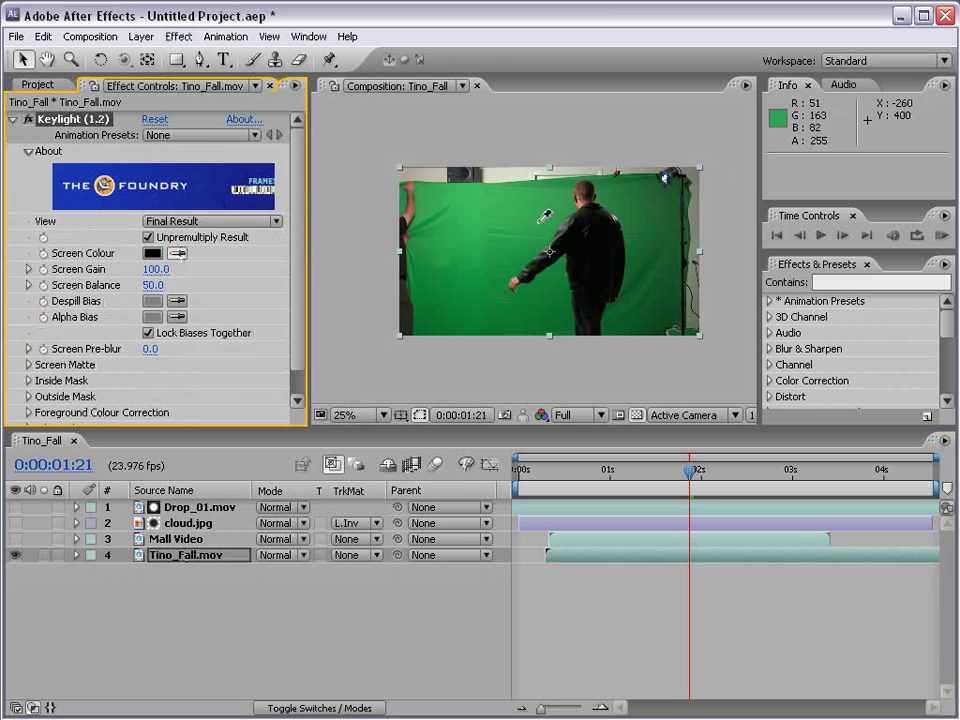
pyautogui.click(474, 177)
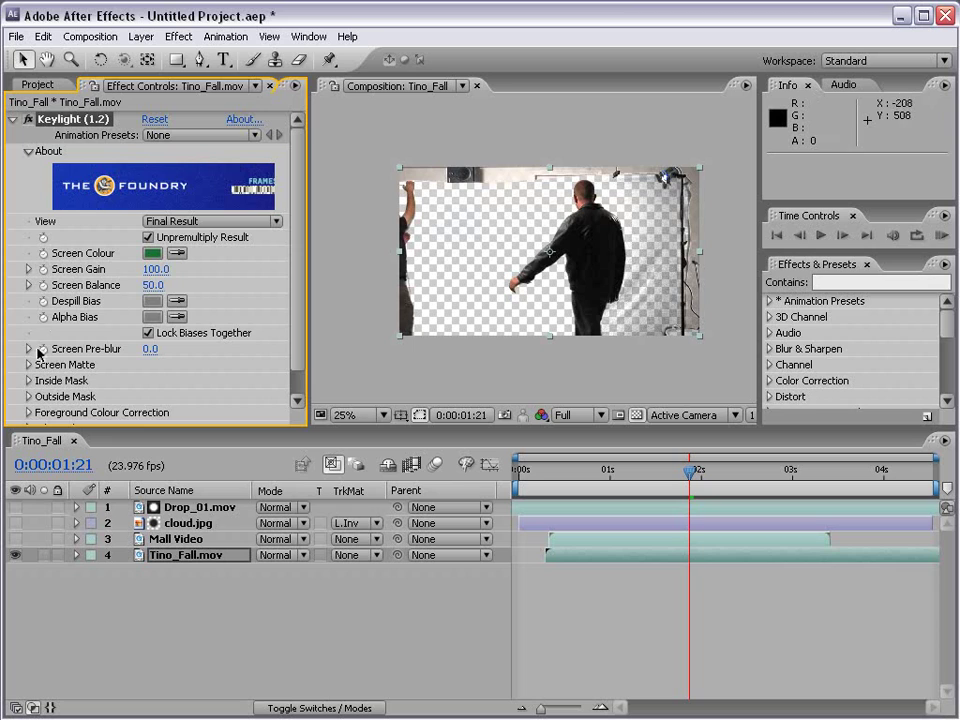
pyautogui.click(29, 365)
pyautogui.moveTo(152, 289)
pyautogui.mouseDown()
pyautogui.moveTo(163, 311)
pyautogui.moveTo(160, 303)
pyautogui.mouseUp()
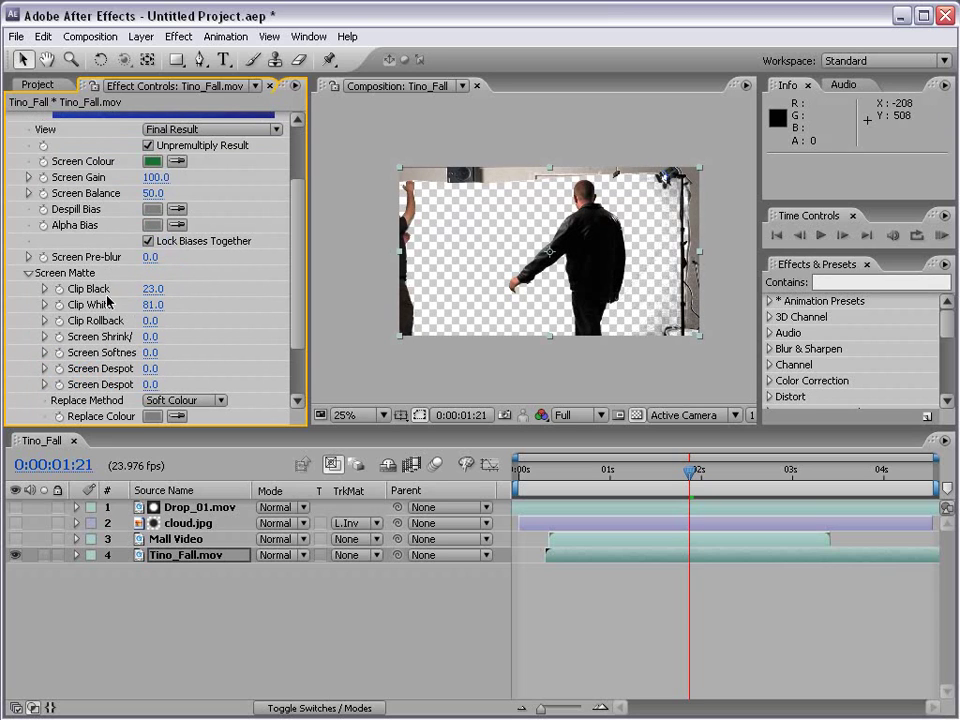
# - Draw a closed mask around the man, cutting away the bystander and stand
pyautogui.click(200, 59)
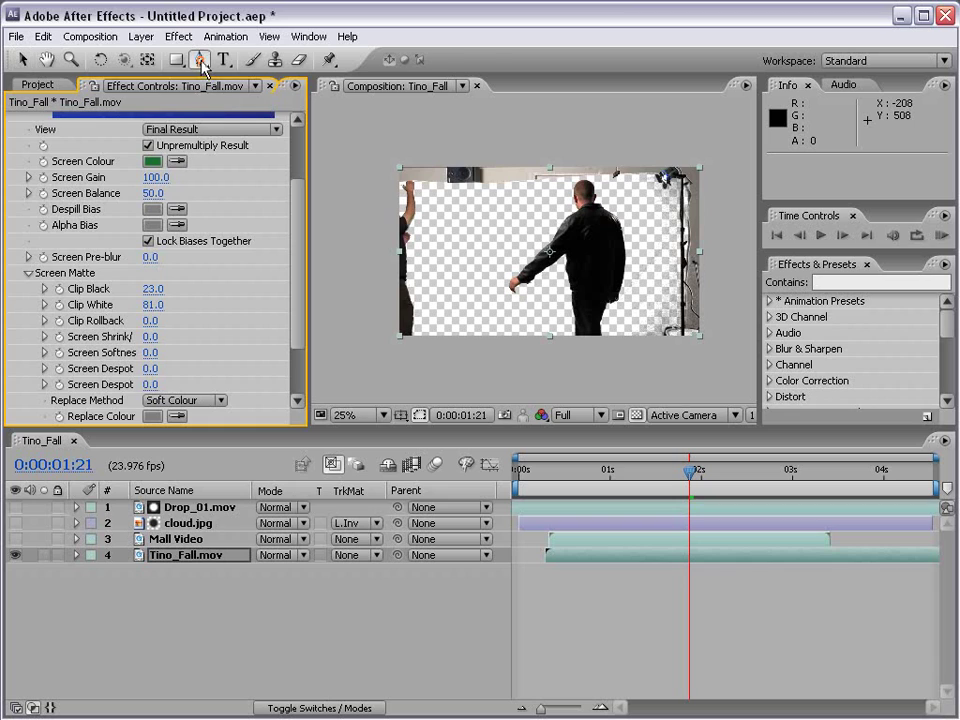
pyautogui.click(640, 340)
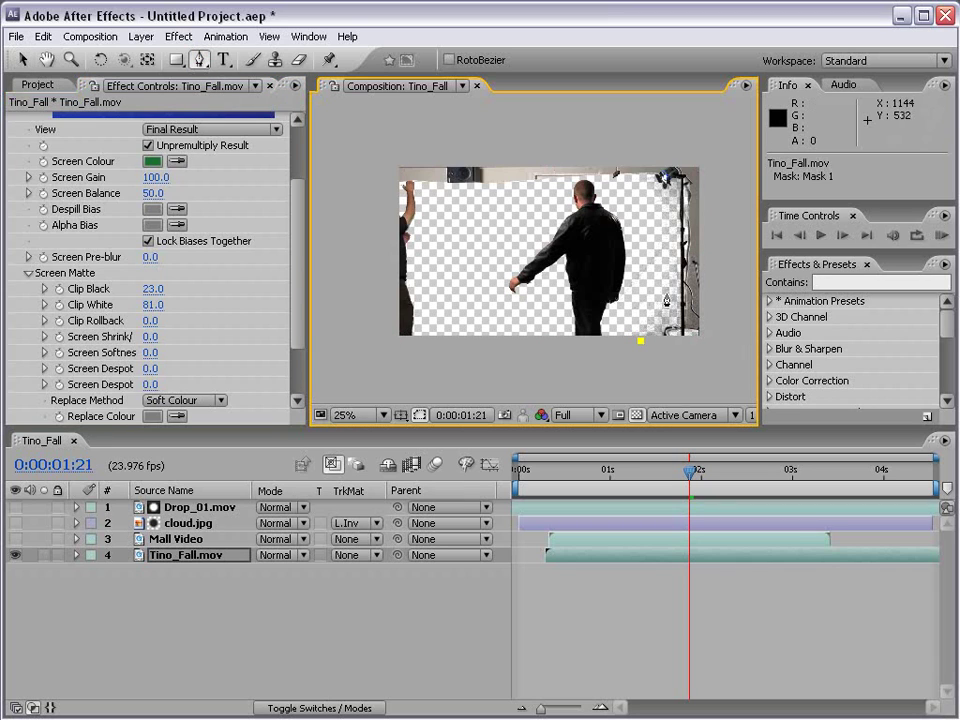
pyautogui.click(666, 290)
pyautogui.click(665, 195)
pyautogui.click(612, 178)
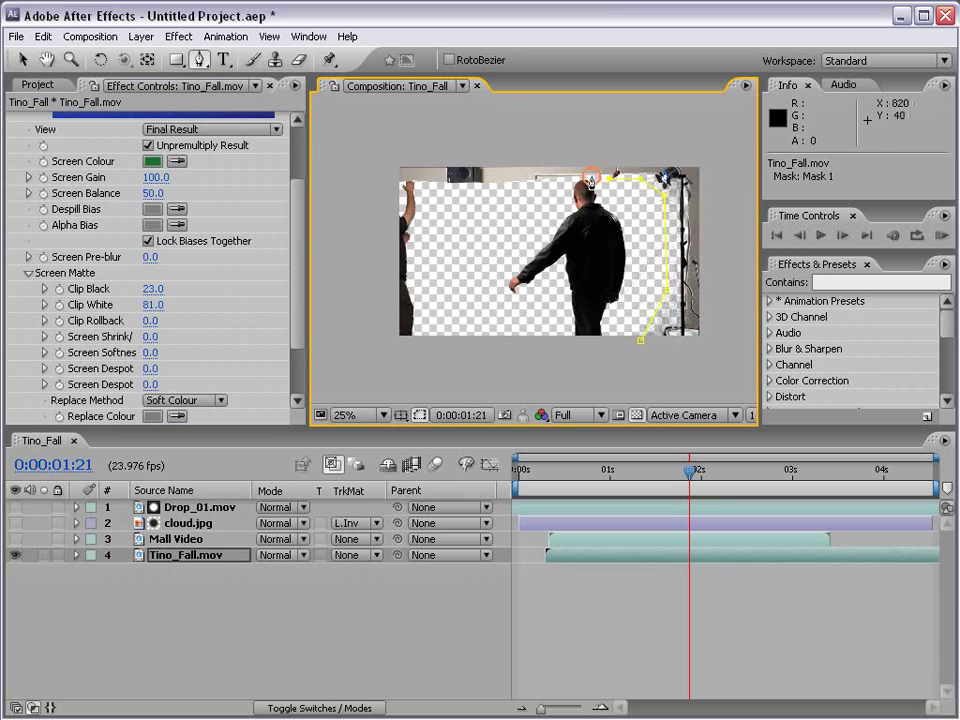
pyautogui.click(576, 182)
pyautogui.click(436, 192)
pyautogui.click(441, 348)
pyautogui.click(642, 345)
# - Reselect the keyed Tino_Fall.mov layer and preview it at later frames
pyautogui.press('v')
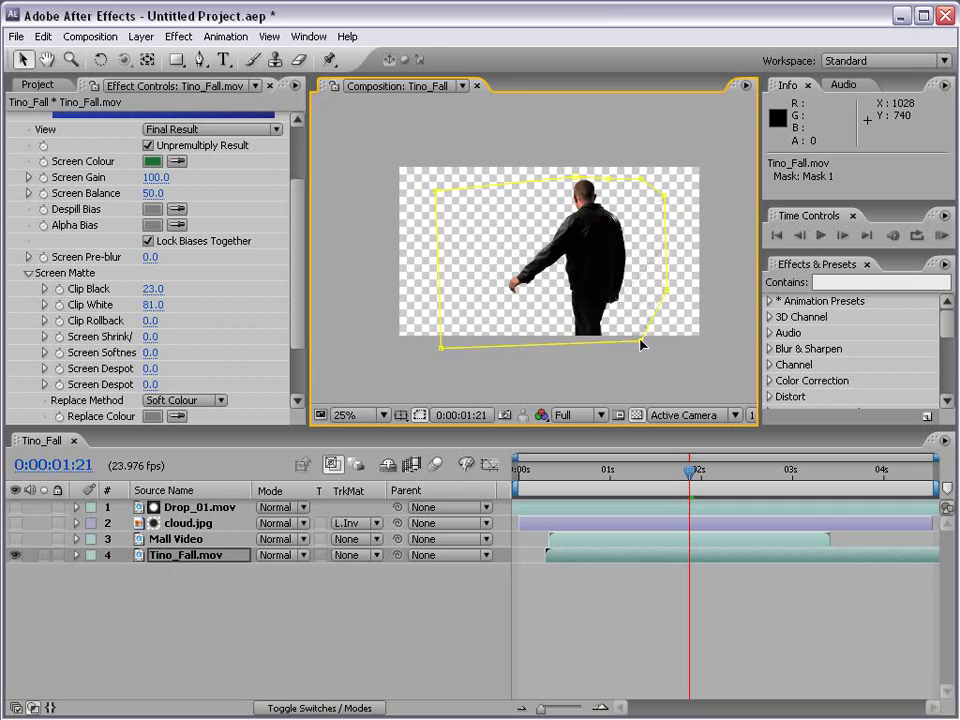
pyautogui.click(653, 611)
pyautogui.click(622, 510)
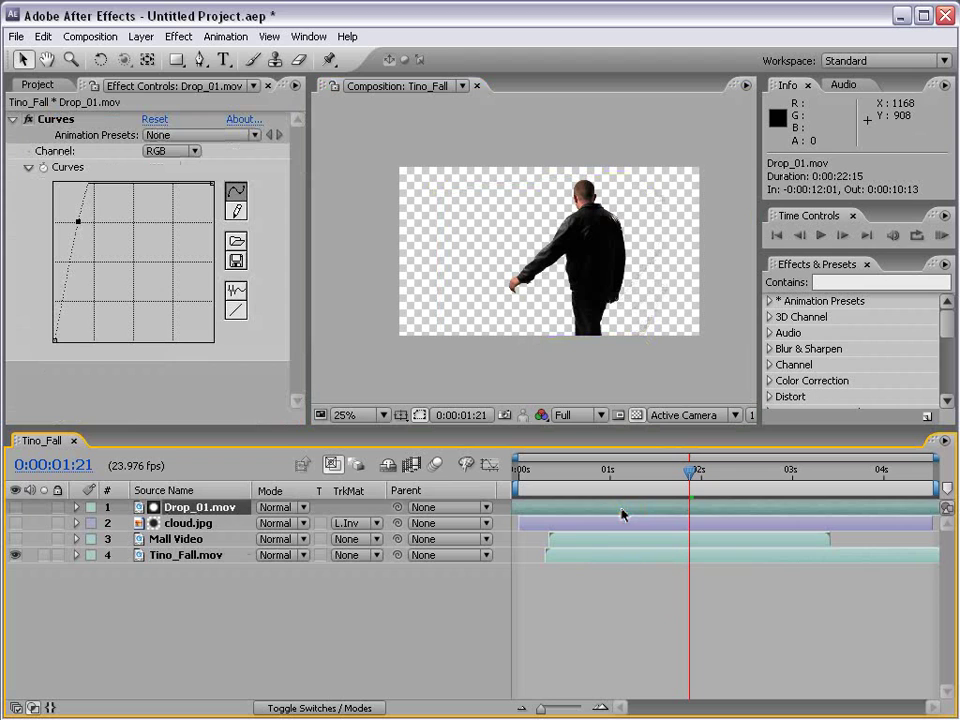
pyautogui.click(617, 557)
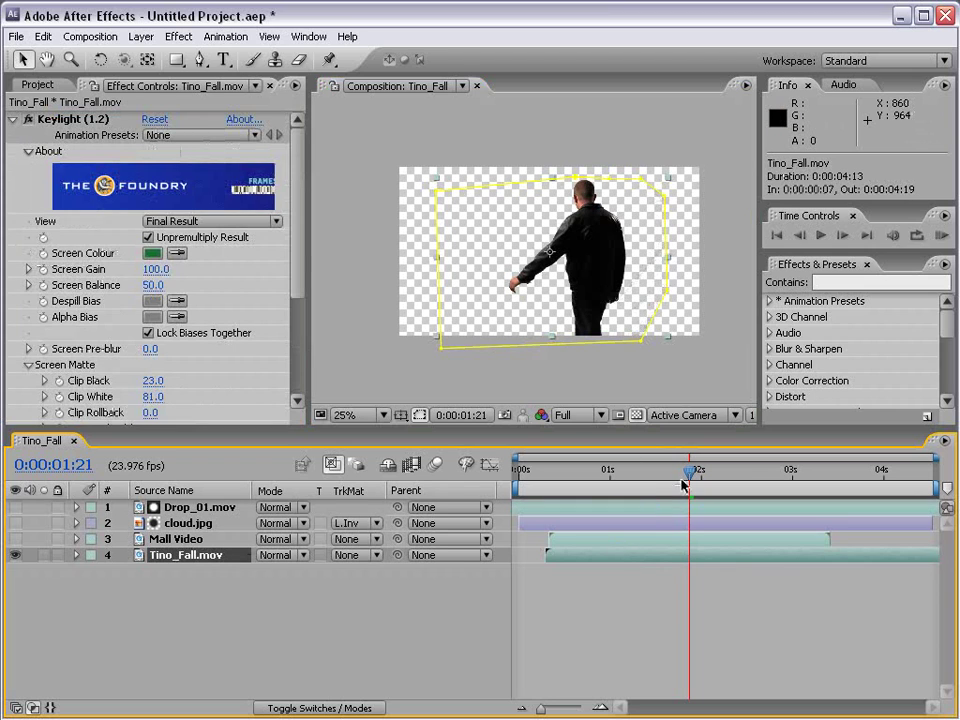
pyautogui.moveTo(684, 478)
pyautogui.mouseDown()
pyautogui.moveTo(748, 476)
pyautogui.moveTo(701, 476)
pyautogui.mouseUp()
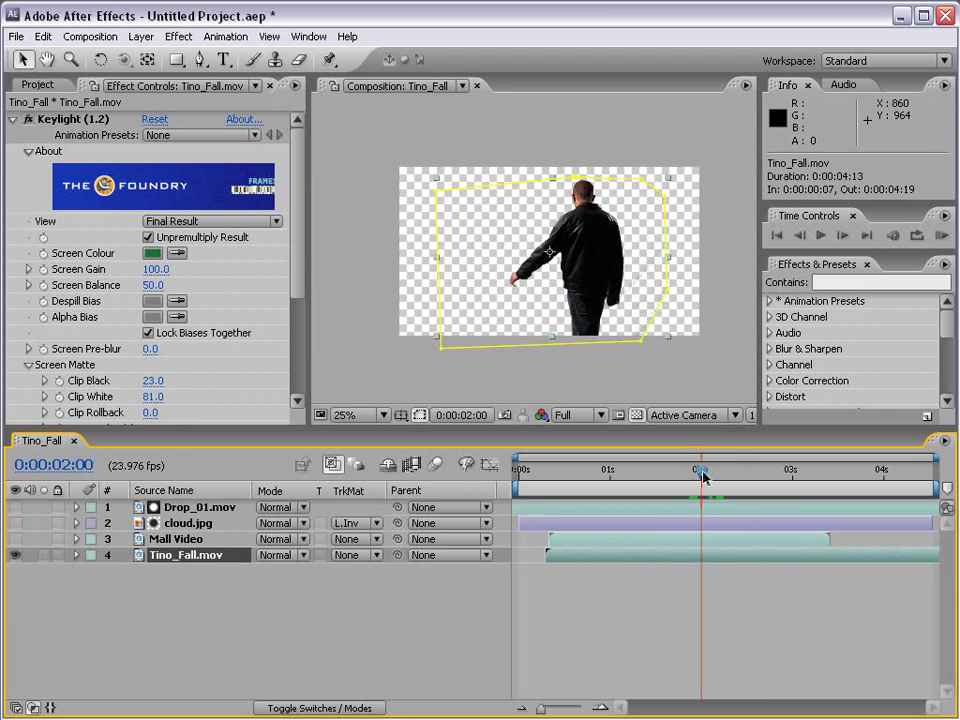
# - Set cloud.jpg's track matte to None, move it to the bottom, and make it visible
pyautogui.click(204, 525)
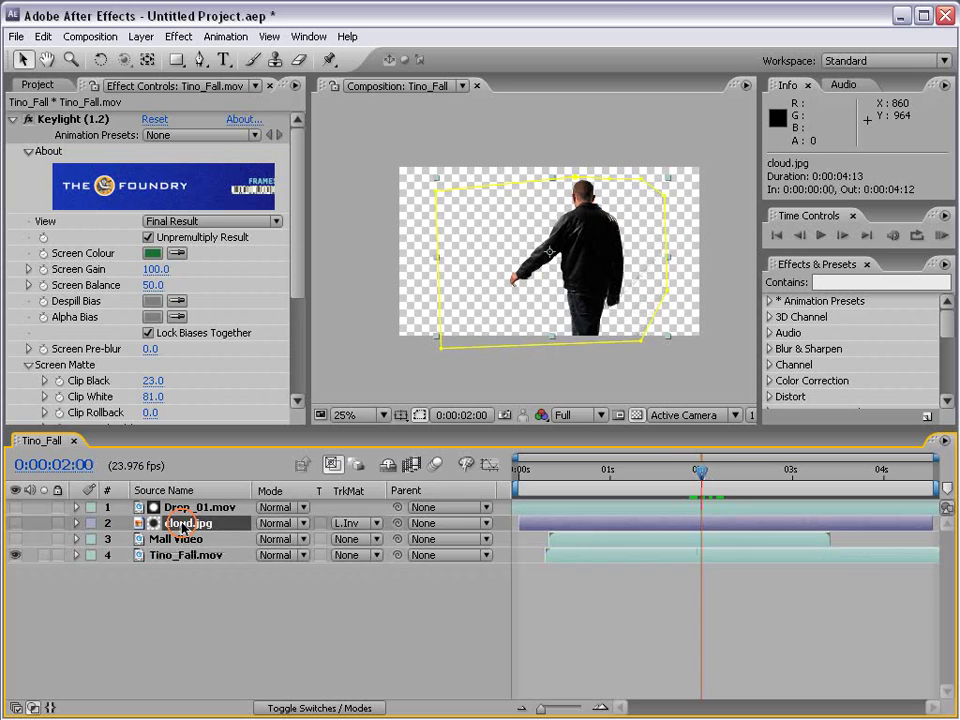
pyautogui.click(368, 523)
pyautogui.click(372, 451)
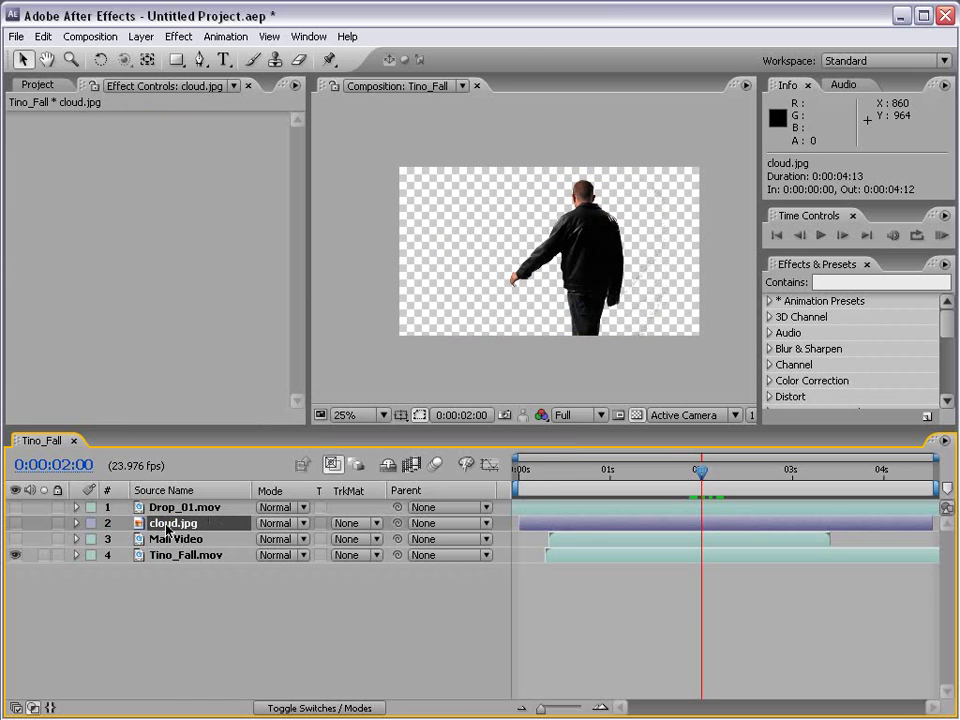
pyautogui.moveTo(166, 531); pyautogui.dragTo(169, 572)
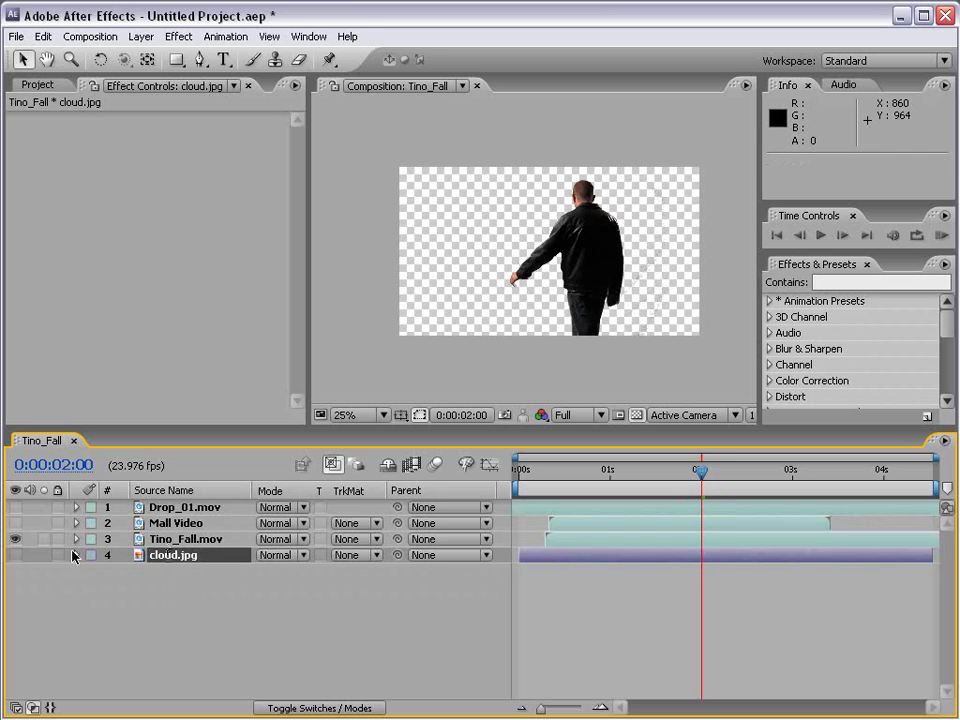
pyautogui.click(15, 555)
pyautogui.click(99, 594)
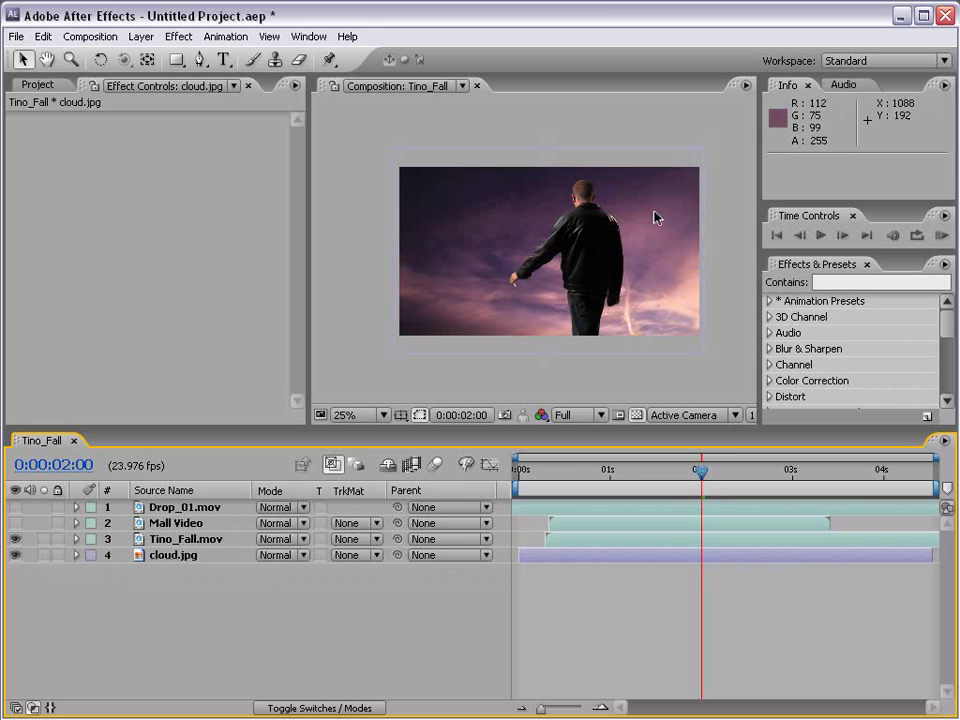
pyautogui.moveTo(658, 470); pyautogui.dragTo(636, 474)
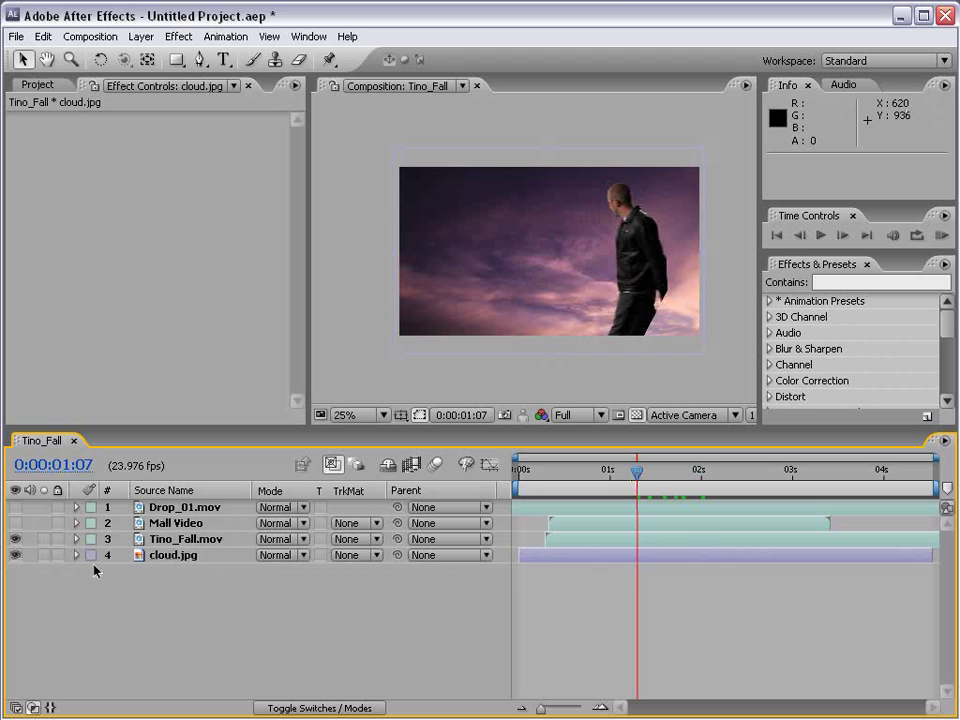
# - Delete the Mall Video and Drop_01.mov layers, then scrub to a later frame
pyautogui.click(165, 522)
pyautogui.keyDown('ctrl'); pyautogui.click(165, 506); pyautogui.keyUp('ctrl')
pyautogui.press('Delete')
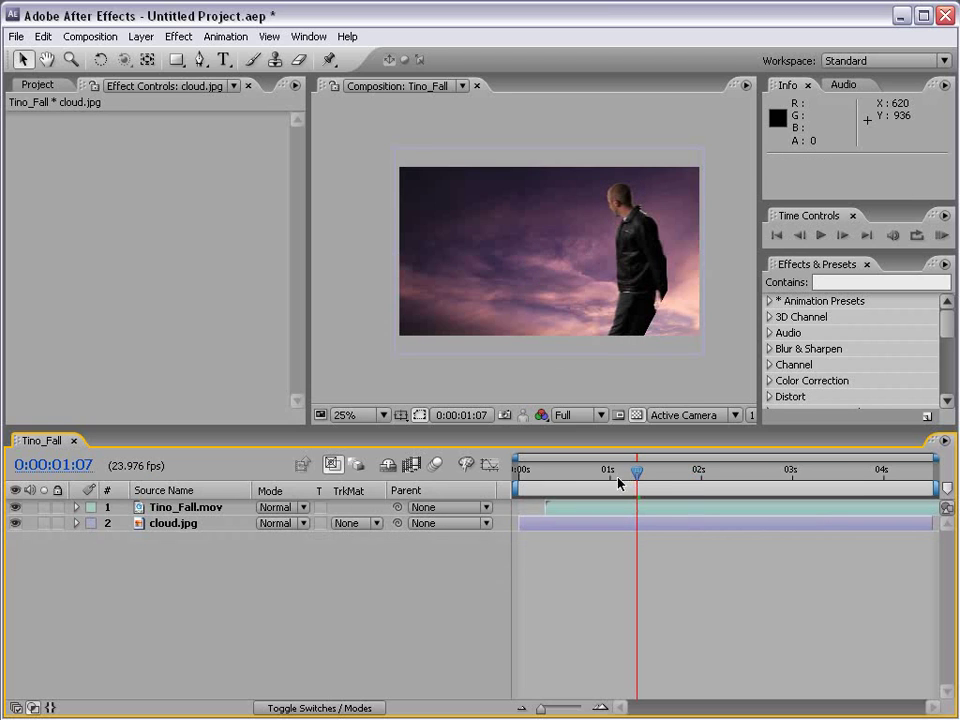
pyautogui.moveTo(627, 477); pyautogui.dragTo(752, 476)
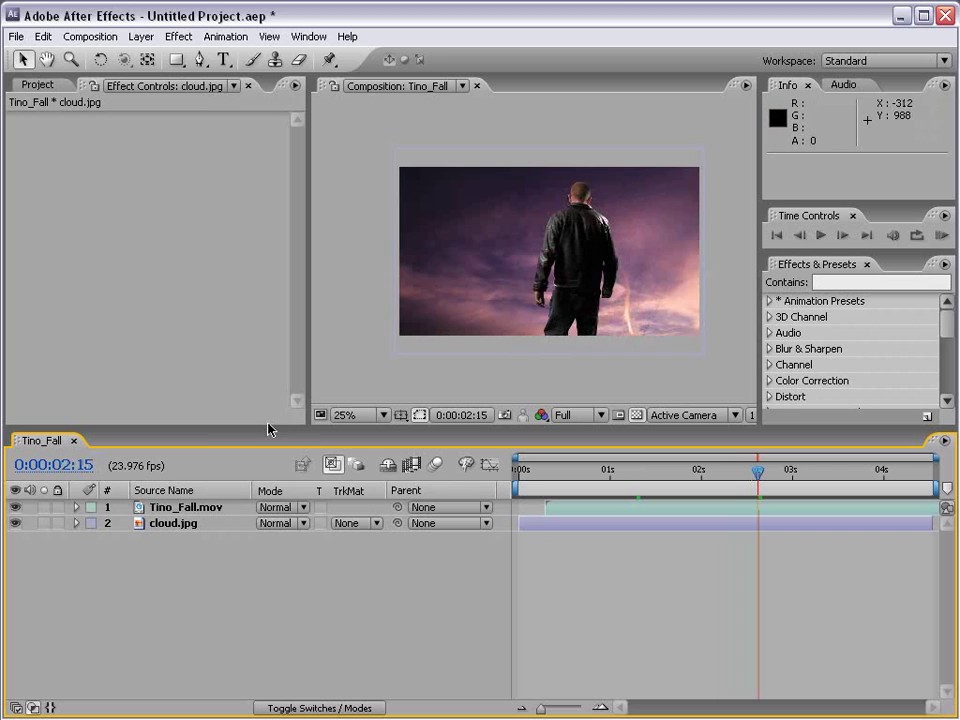
# - Set cloud.jpg's track matte to Alpha Matte from Tino_Fall.mov and view at 50%
pyautogui.click(168, 524)
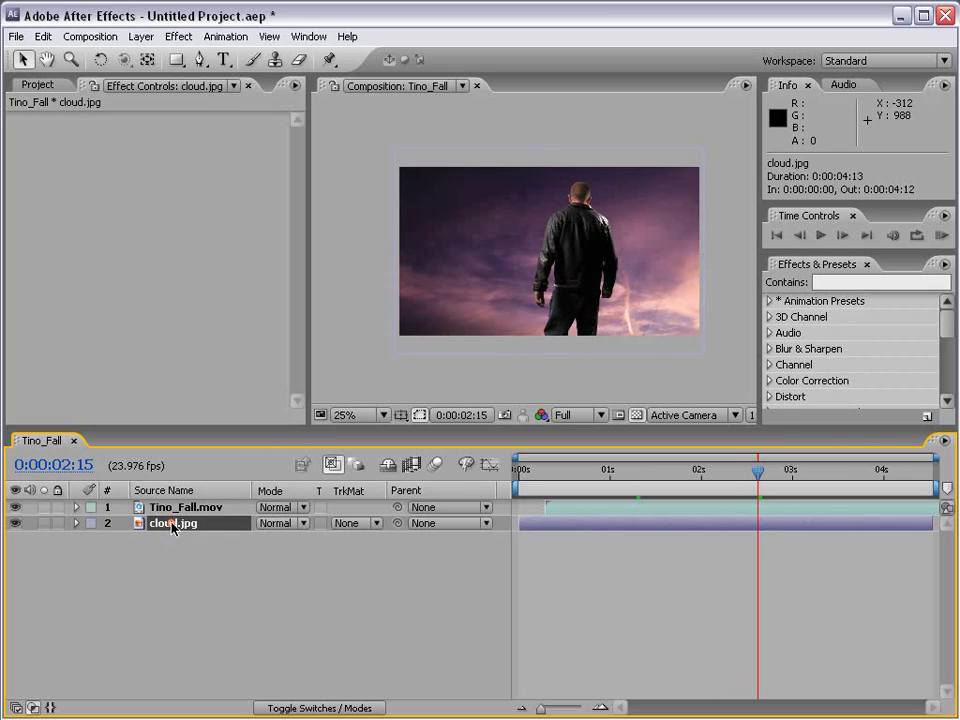
pyautogui.click(360, 525)
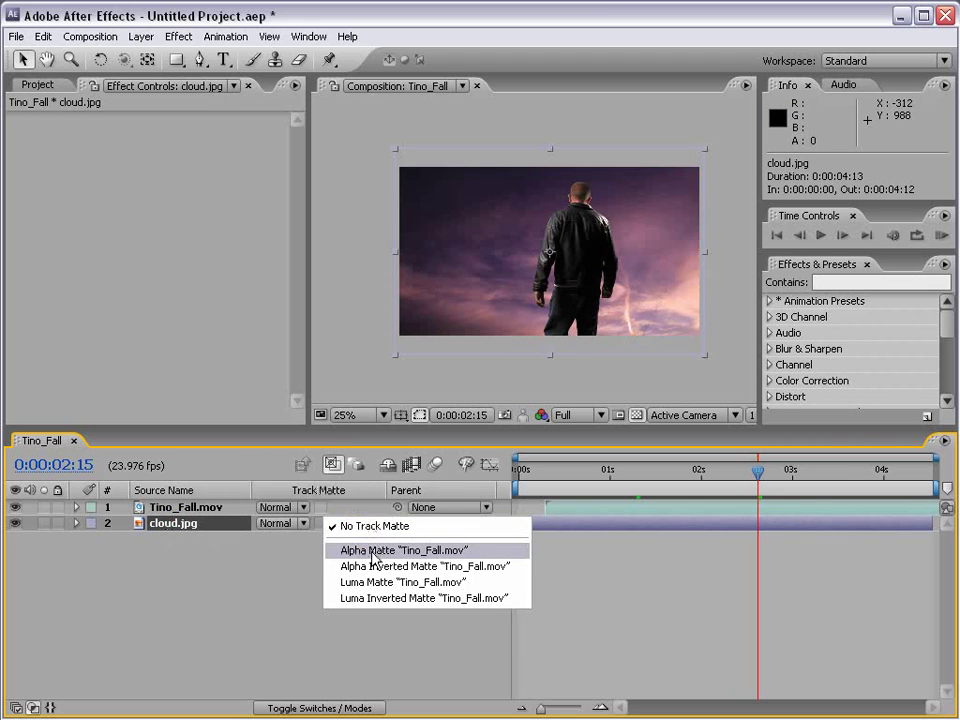
pyautogui.click(378, 552)
pyautogui.click(200, 507)
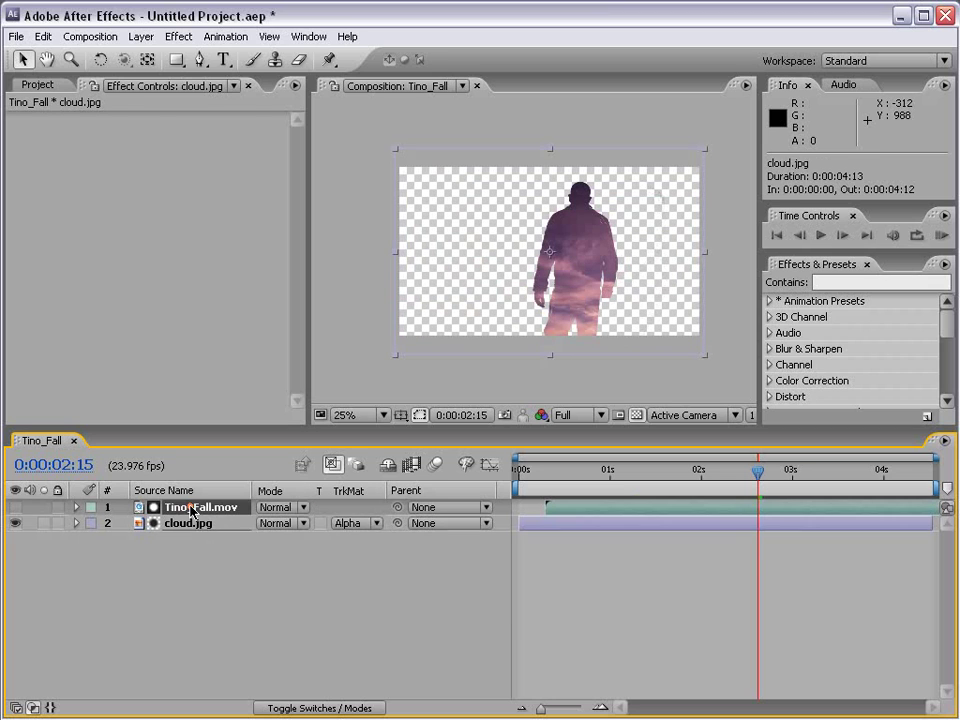
pyautogui.click(15, 507)
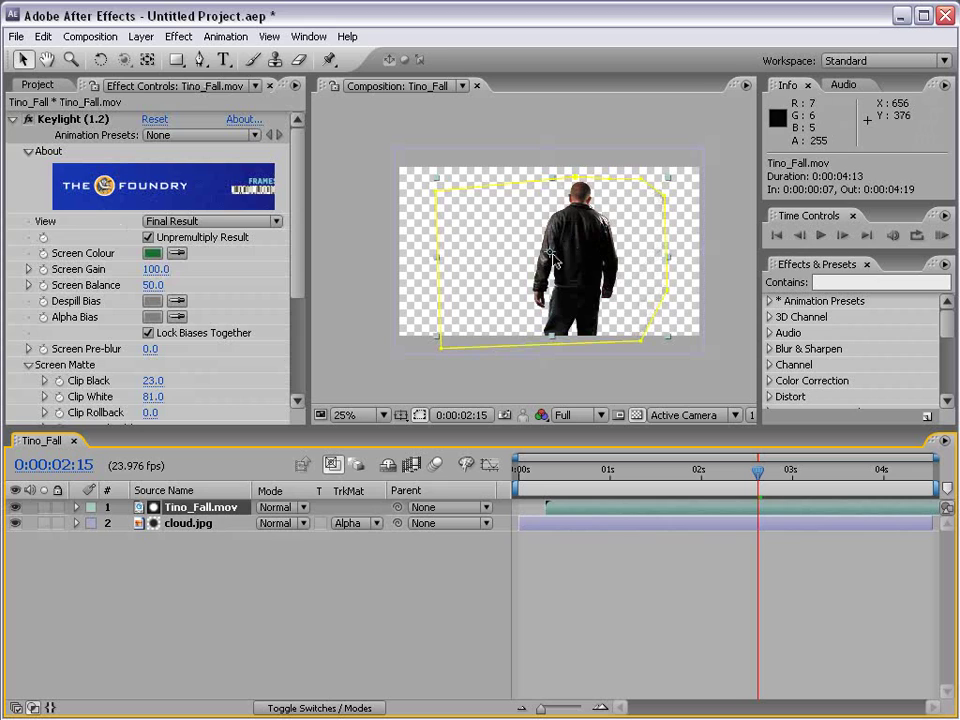
pyautogui.press('.')
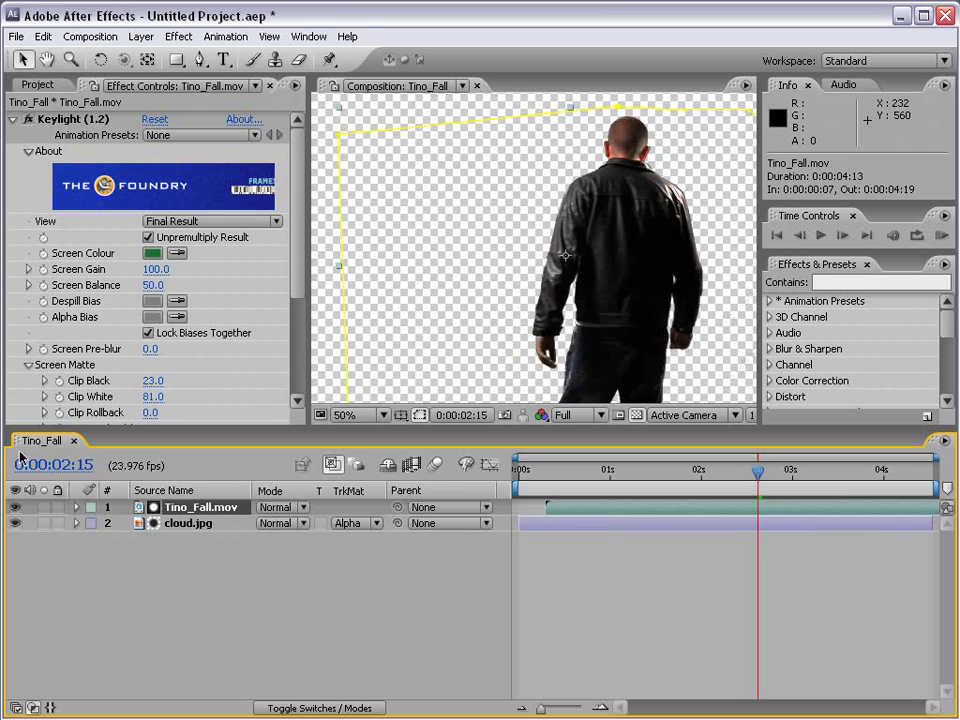
pyautogui.click(16, 508)
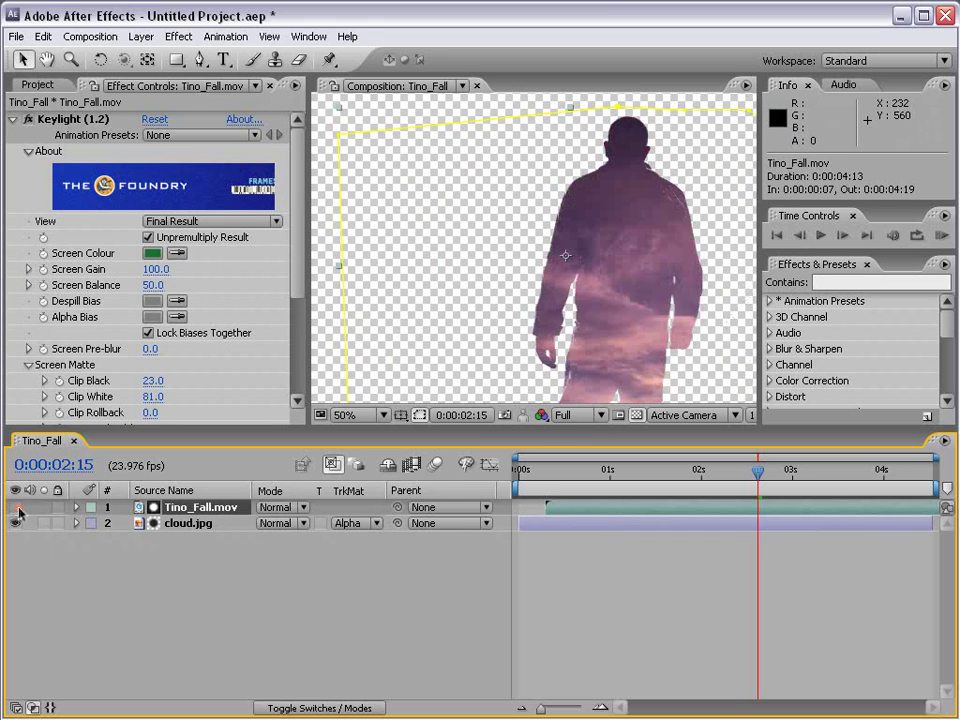
# - Compare Luma and Alpha Inverted mattes, return to Alpha Matte, and show a black background
pyautogui.click(376, 523)
pyautogui.click(375, 554)
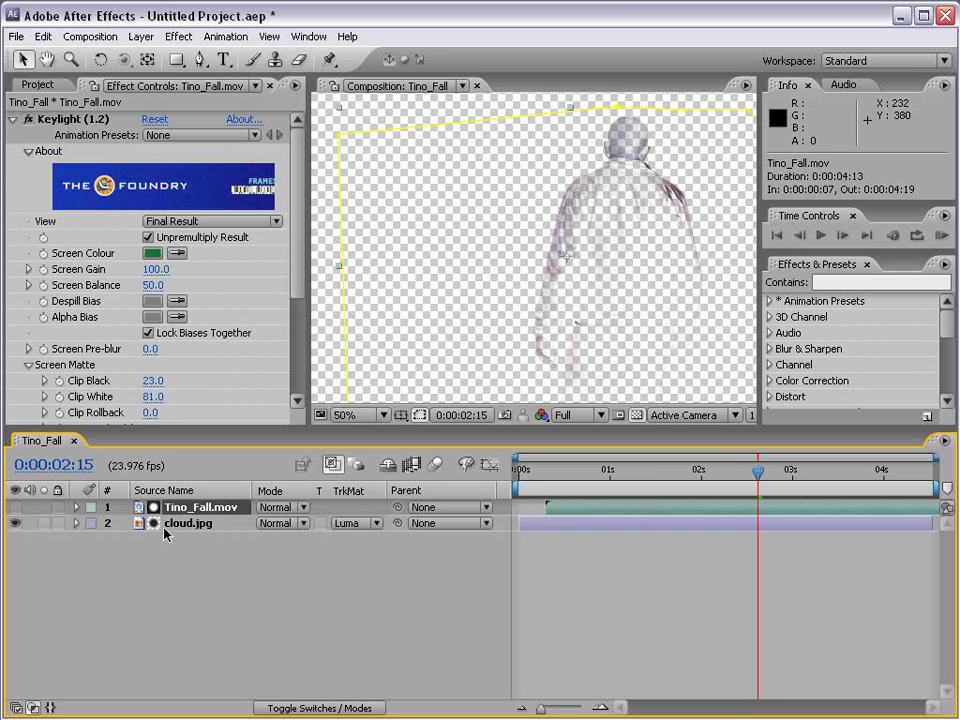
pyautogui.click(348, 527)
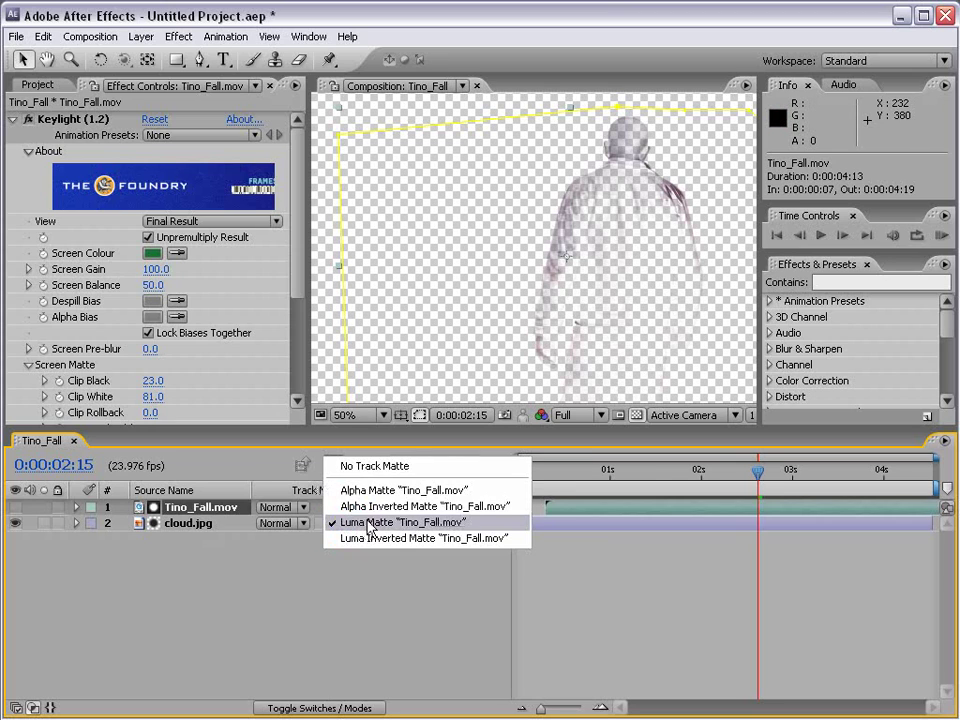
pyautogui.click(385, 506)
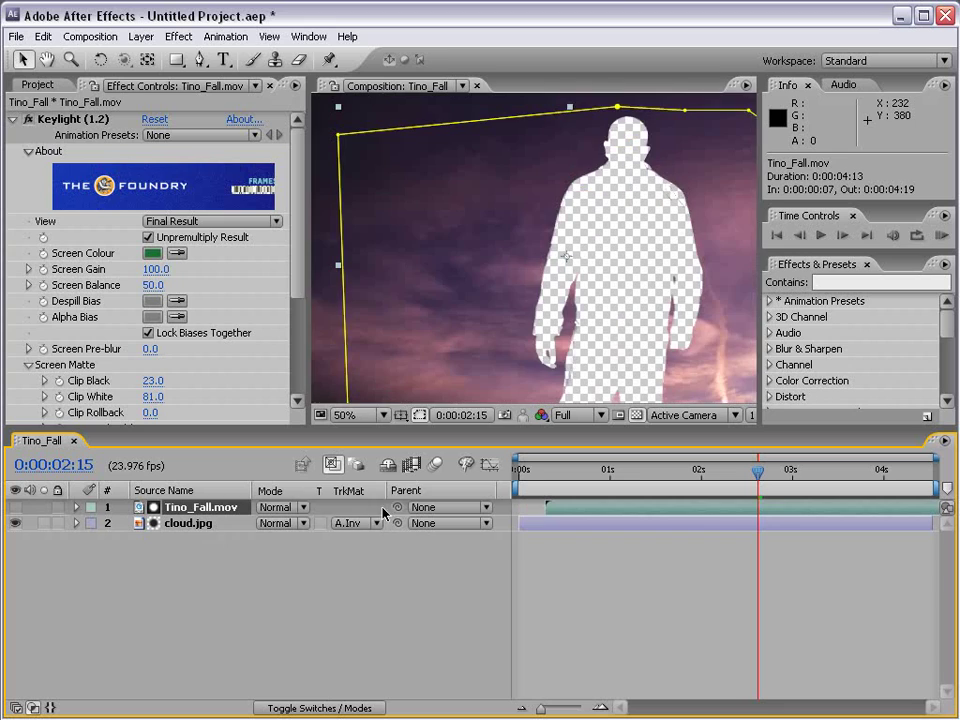
pyautogui.click(345, 528)
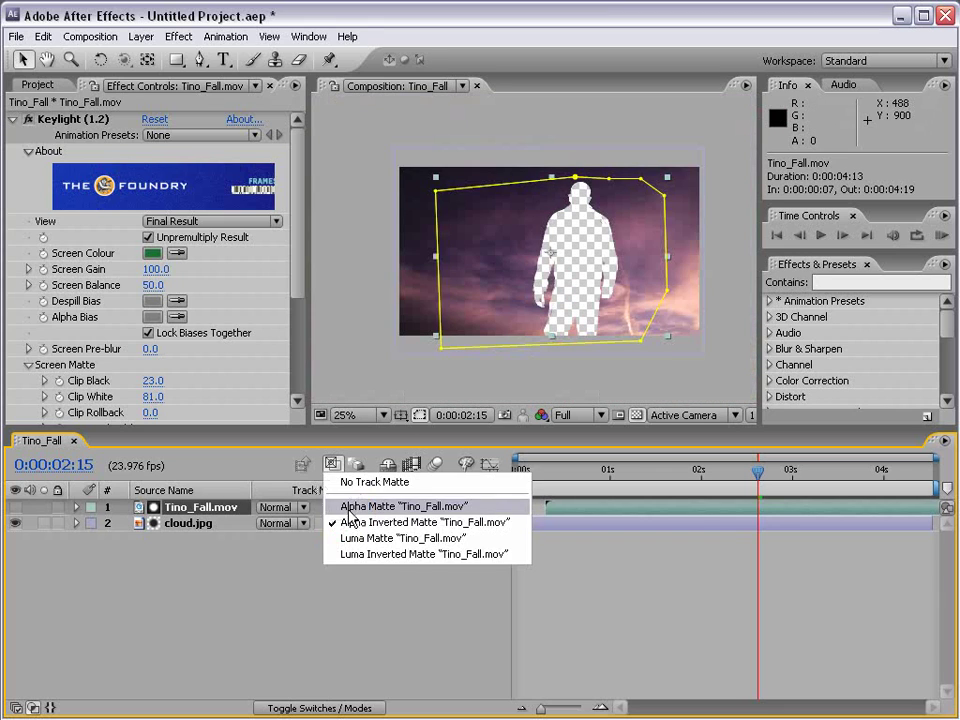
pyautogui.click(360, 506)
pyautogui.click(637, 416)
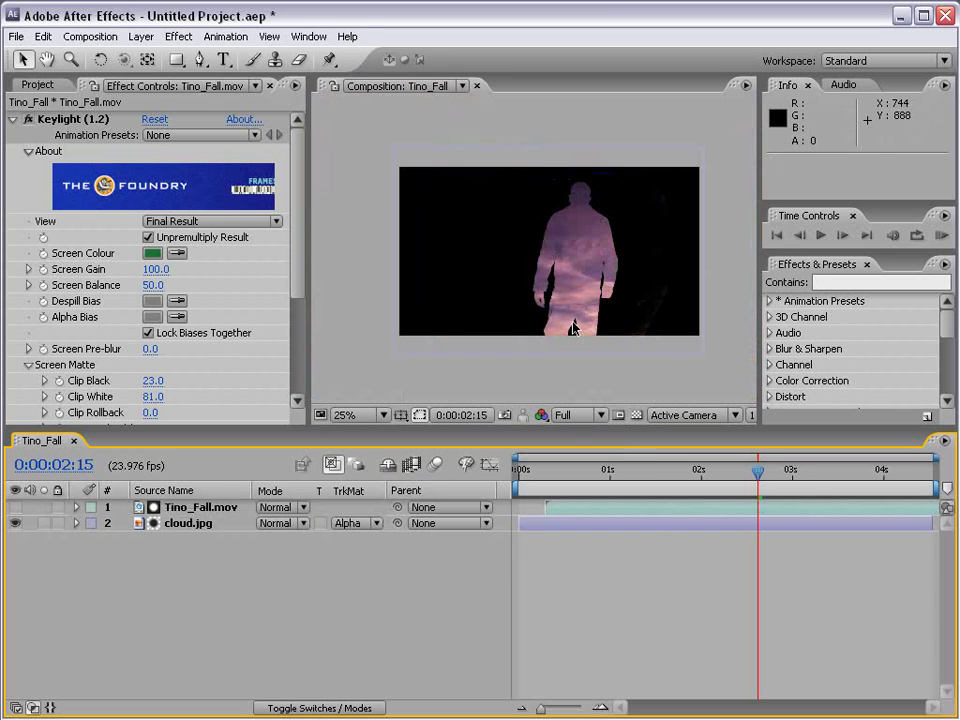
pyautogui.moveTo(740, 484); pyautogui.dragTo(762, 484)
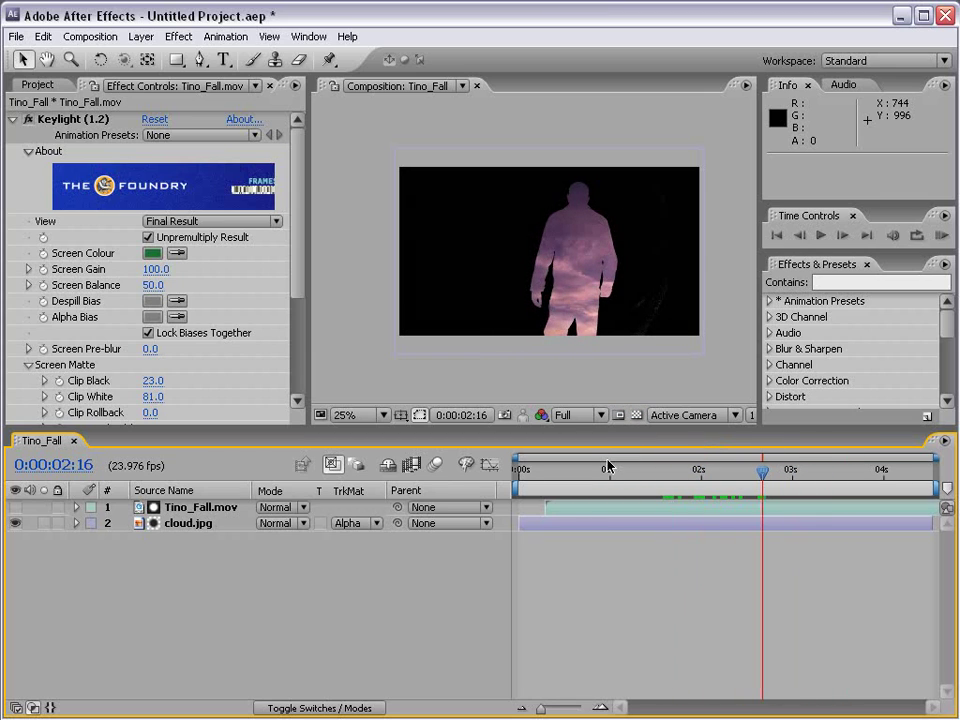
# - Create a new black solid layer, Black Solid 1
pyautogui.click(141, 36)
pyautogui.moveTo(160, 56)
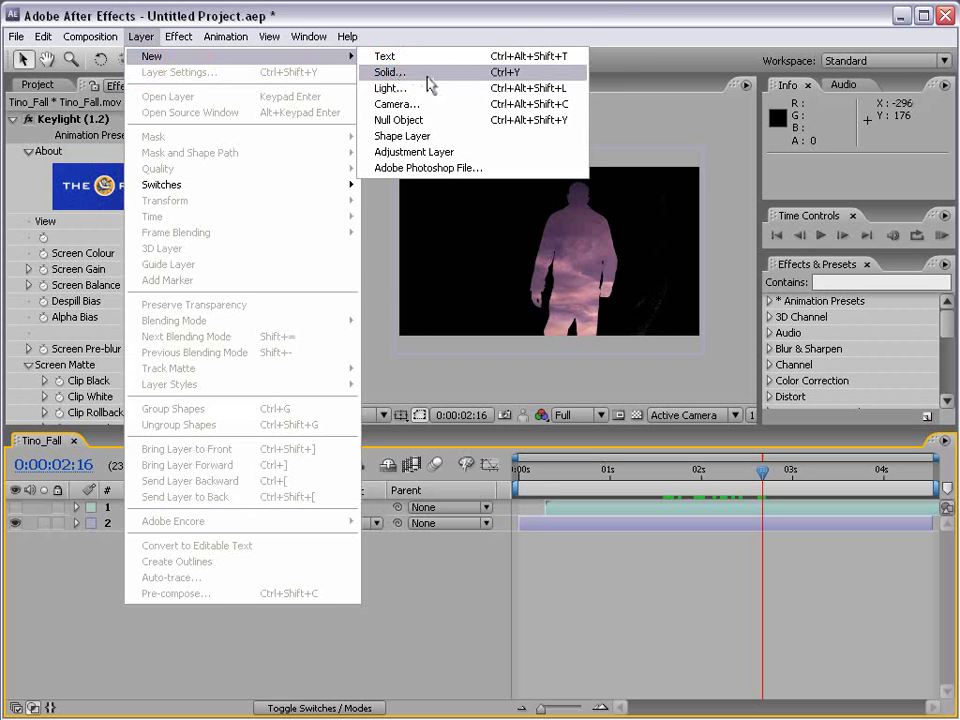
pyautogui.click(428, 75)
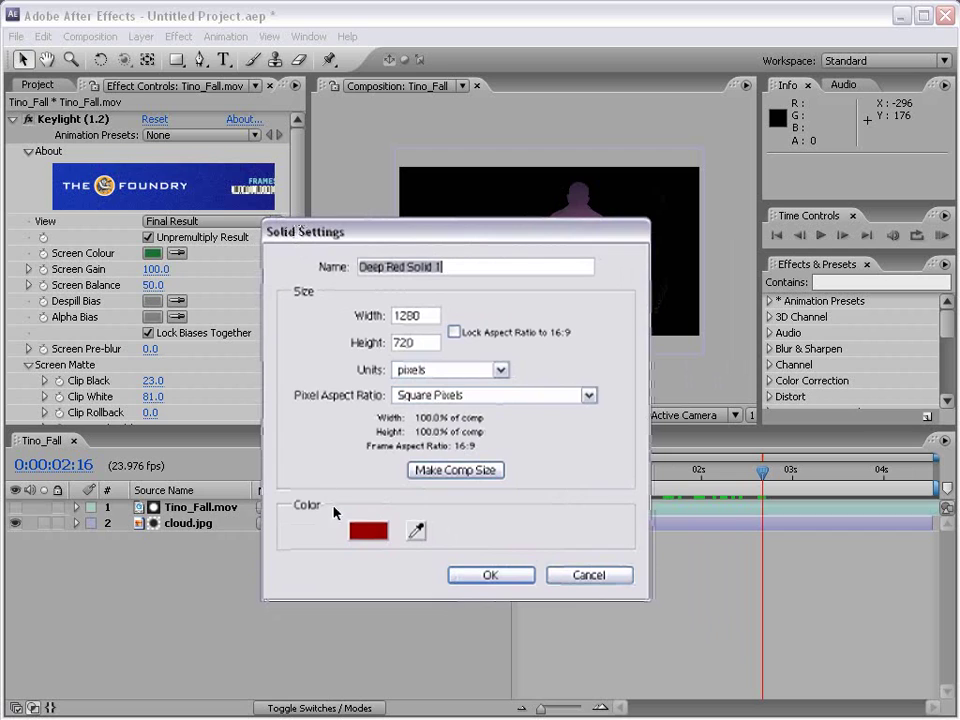
pyautogui.click(334, 520)
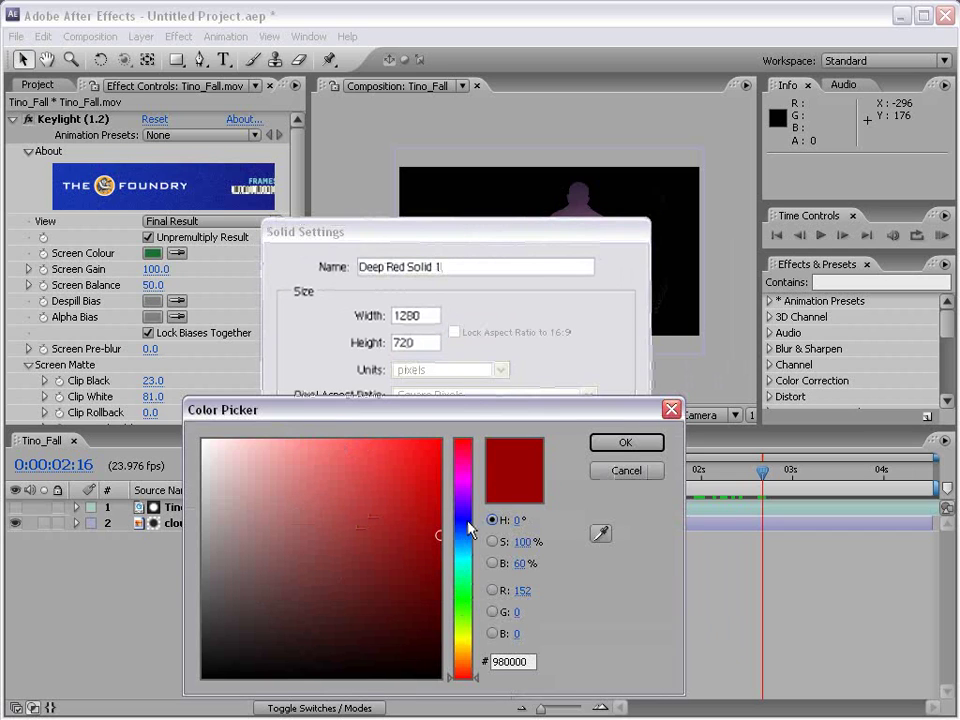
pyautogui.moveTo(381, 580); pyautogui.dragTo(381, 678)
pyautogui.click(625, 442)
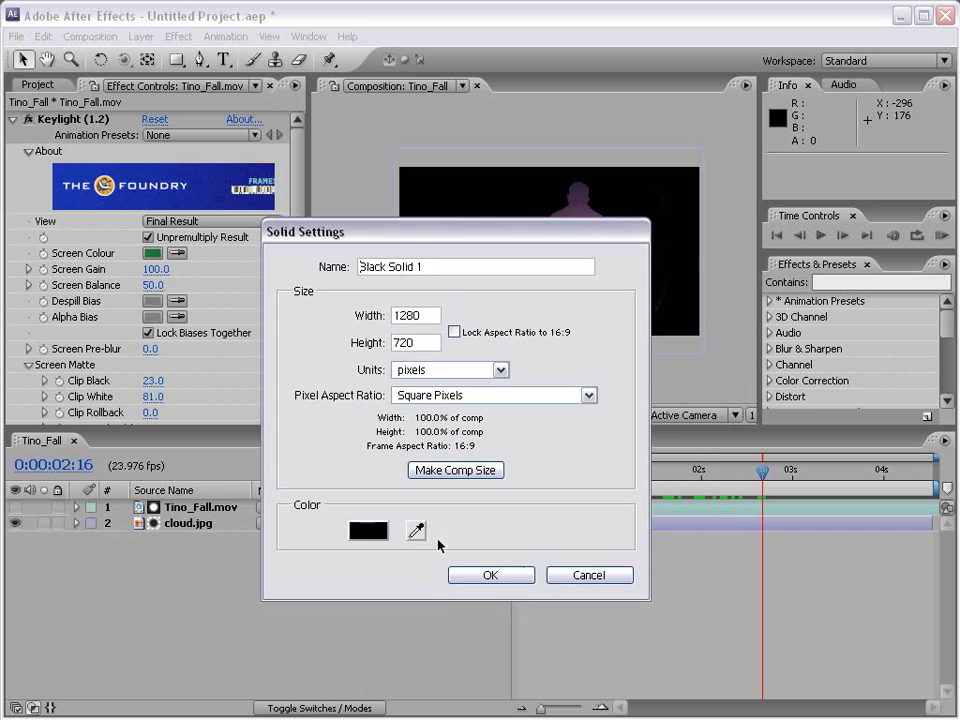
pyautogui.click(472, 576)
# - Create a Deep Magenta solid and move it to the bottom of the layer stack
pyautogui.click(139, 36)
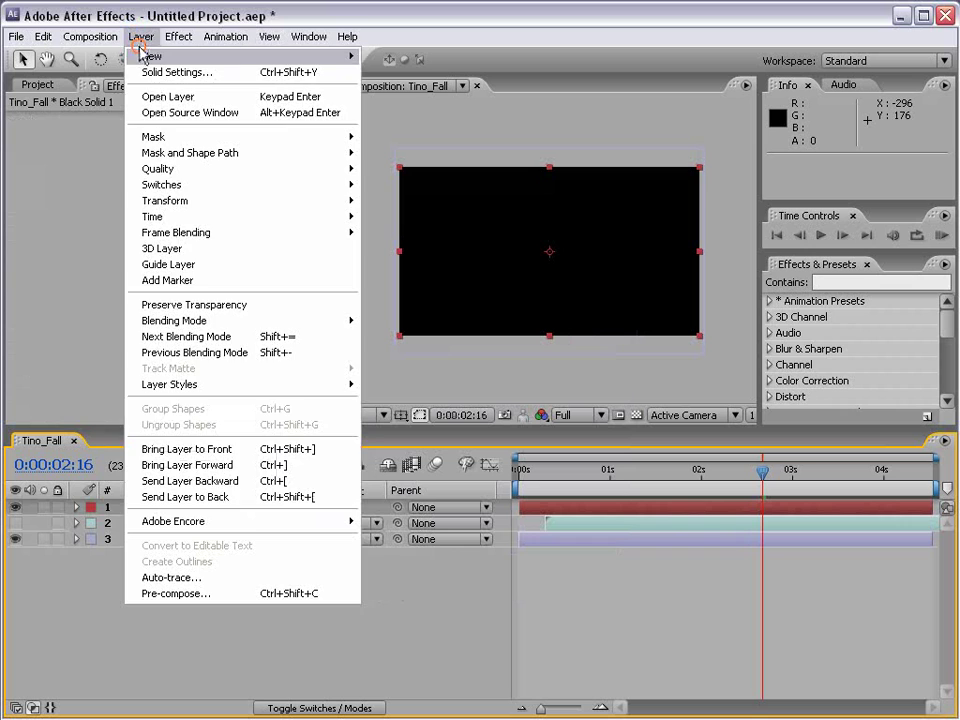
pyautogui.moveTo(322, 60)
pyautogui.click(388, 73)
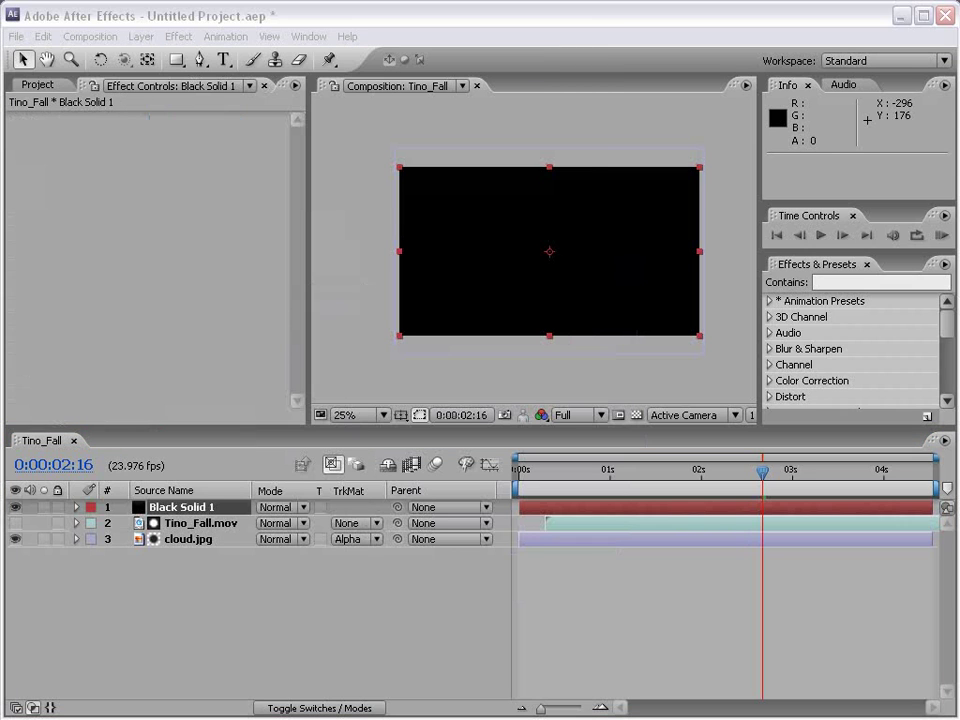
pyautogui.click(300, 496)
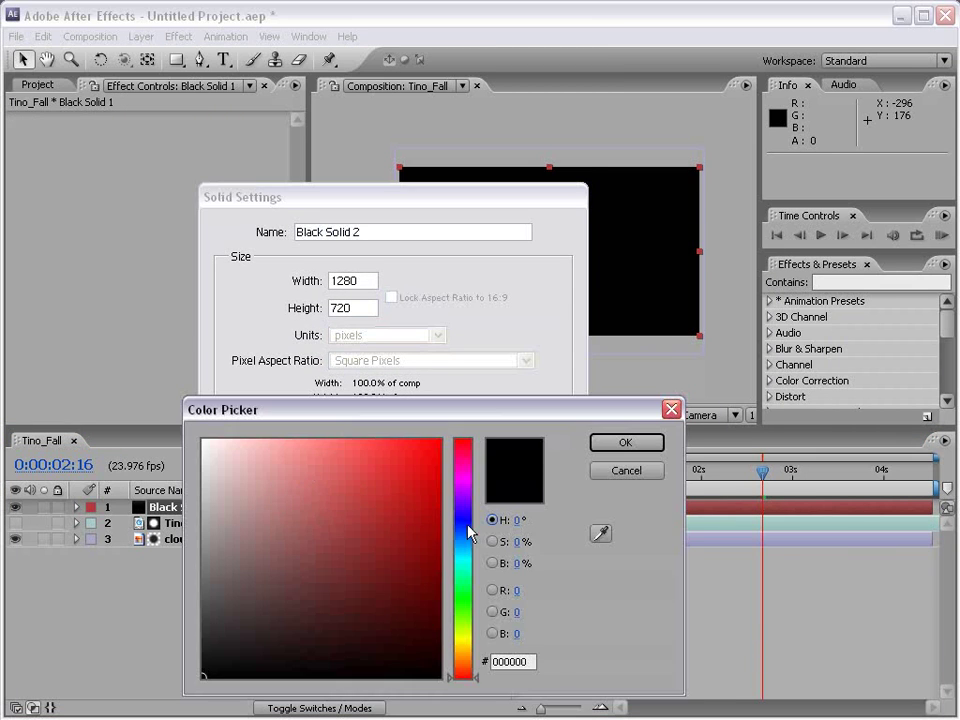
pyautogui.click(419, 510)
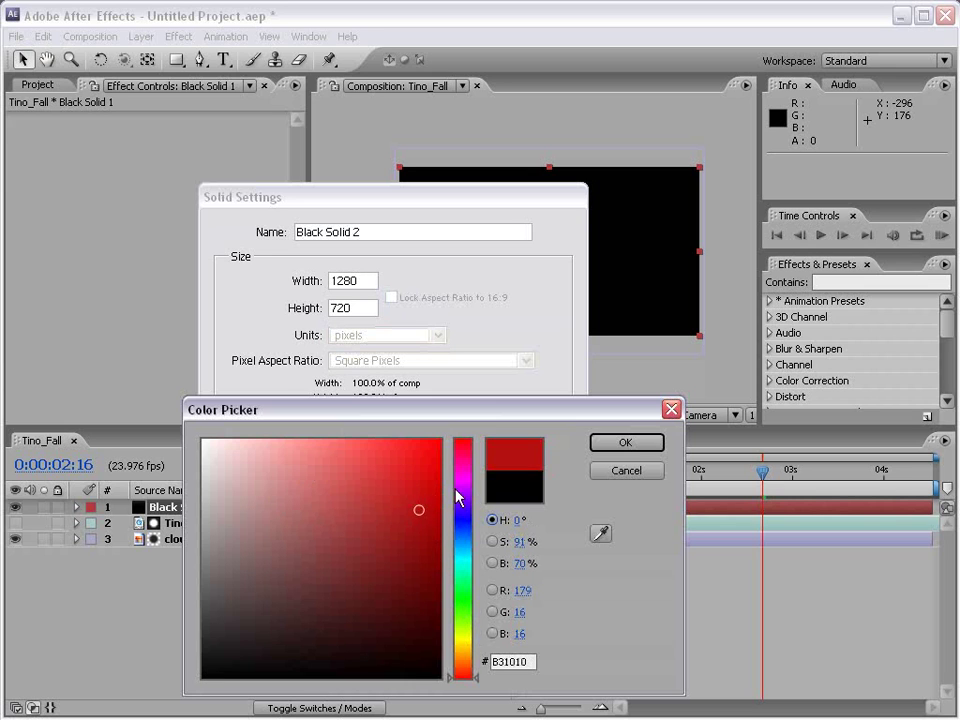
pyautogui.click(465, 473)
pyautogui.click(625, 442)
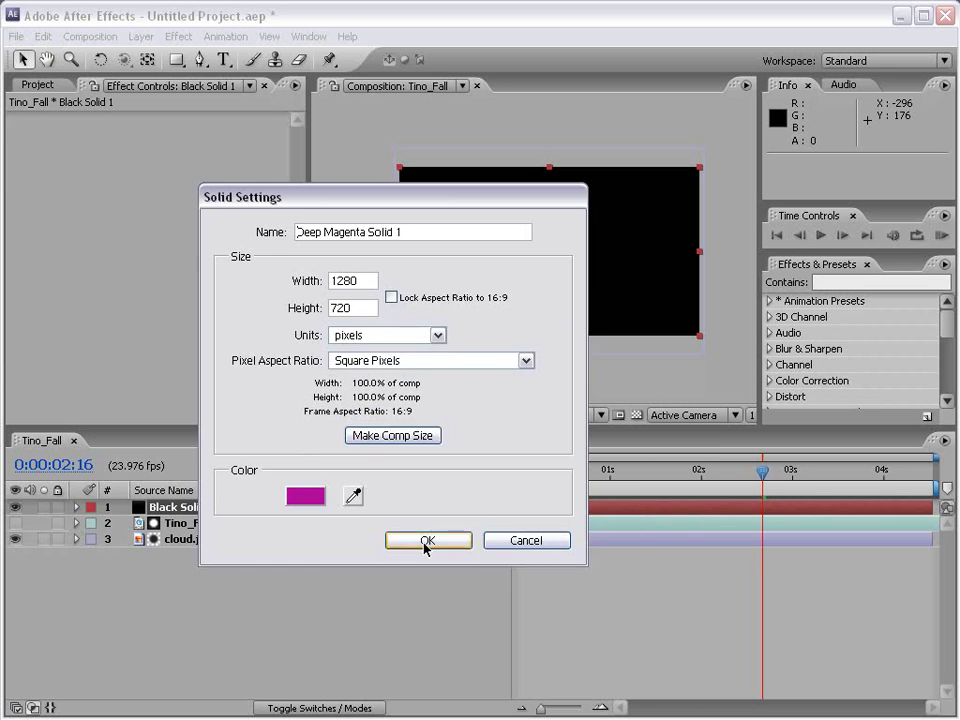
pyautogui.click(425, 542)
pyautogui.moveTo(160, 512); pyautogui.dragTo(155, 575)
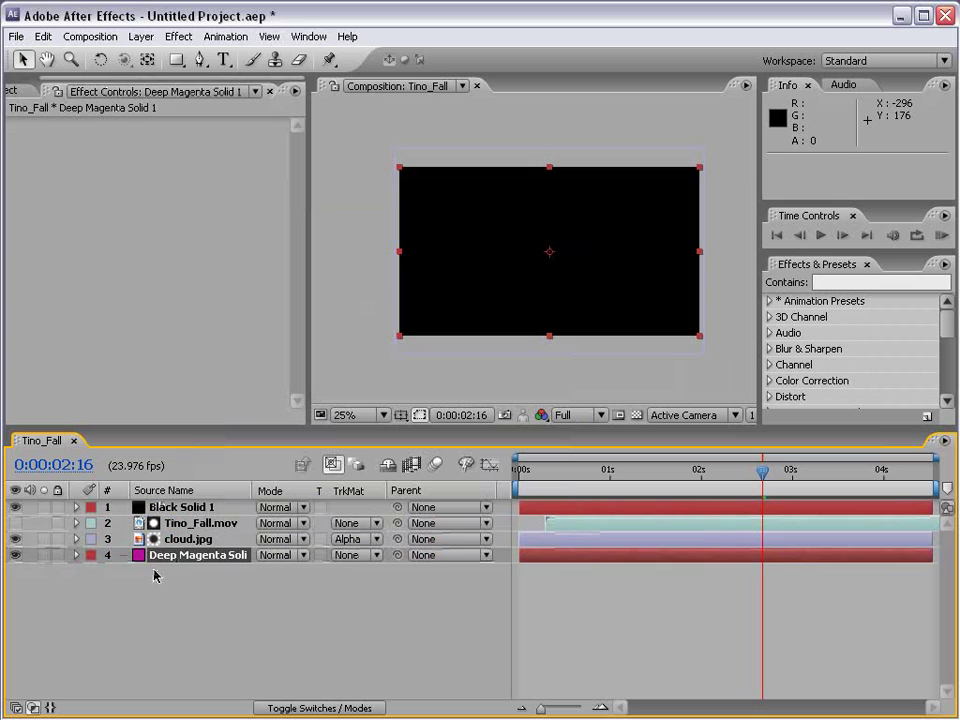
# - Move Black Solid 1 below Tino_Fall.mov, delete cloud.jpg, and alpha-matte the solid to the footage
pyautogui.moveTo(168, 512)
pyautogui.mouseDown()
pyautogui.moveTo(154, 514)
pyautogui.moveTo(155, 528)
pyautogui.mouseUp()
pyautogui.click(175, 541)
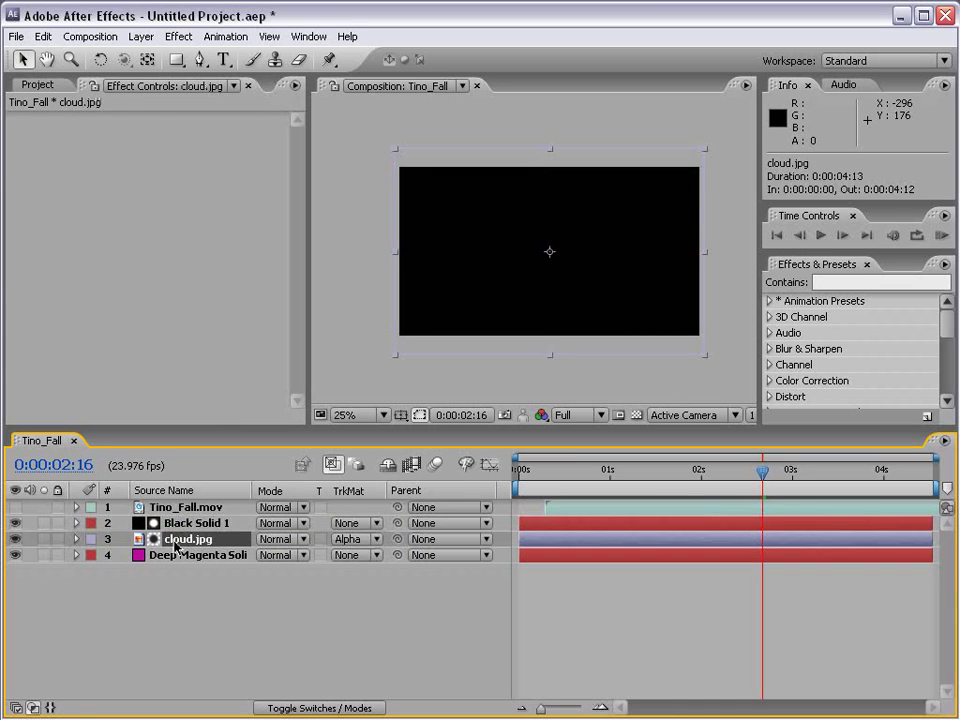
pyautogui.press('Delete')
pyautogui.click(180, 524)
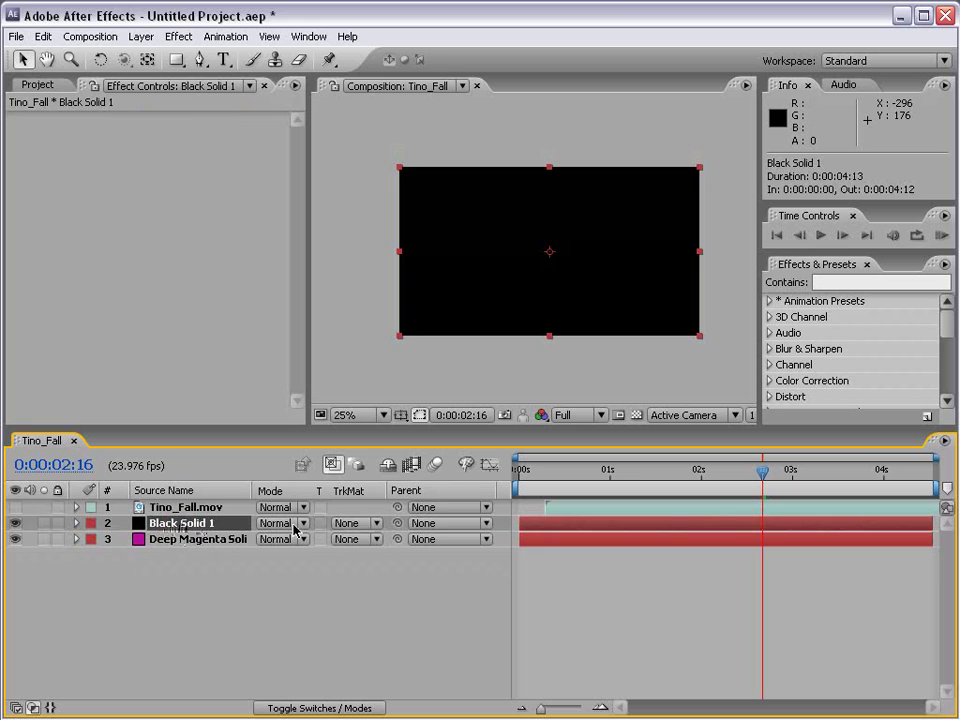
pyautogui.click(350, 523)
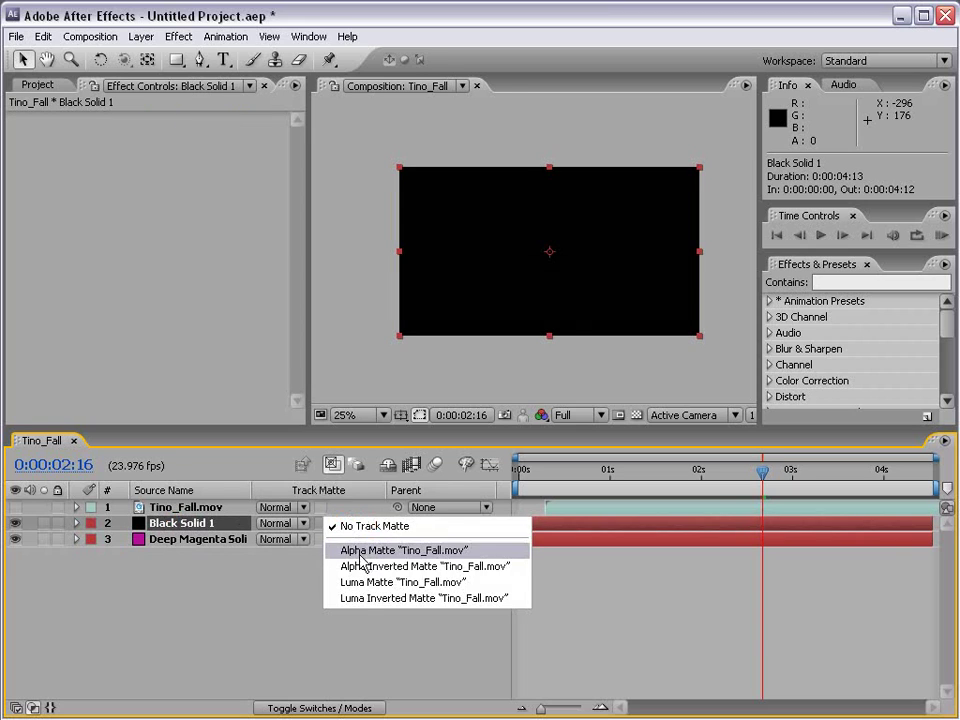
pyautogui.click(364, 552)
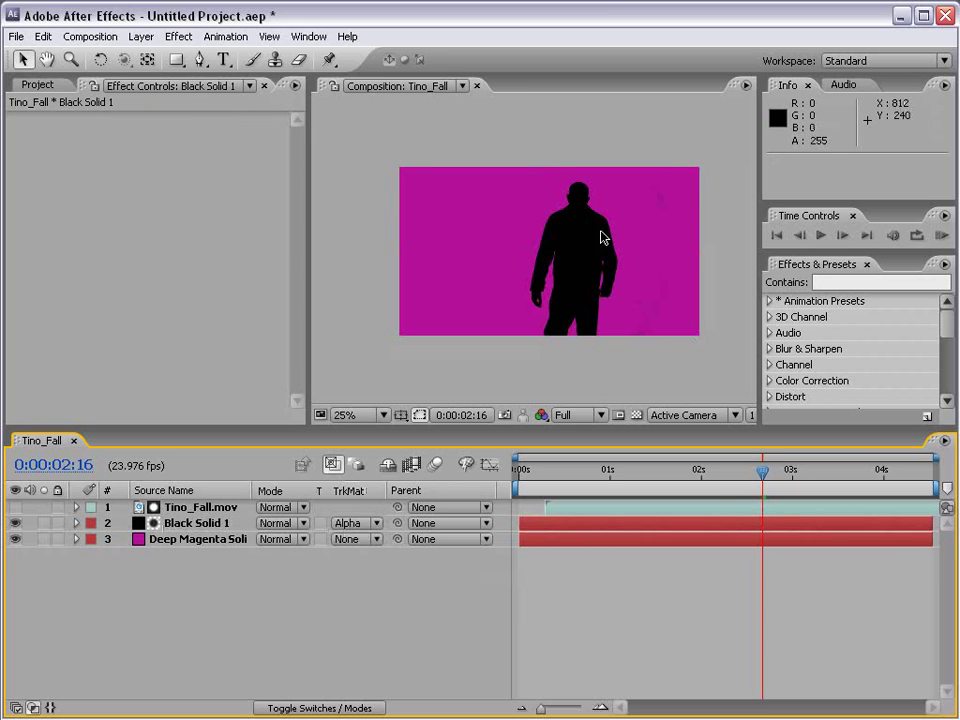
# - Check the black silhouette over magenta at later frames and a closer zoom
pyautogui.click(30, 508)
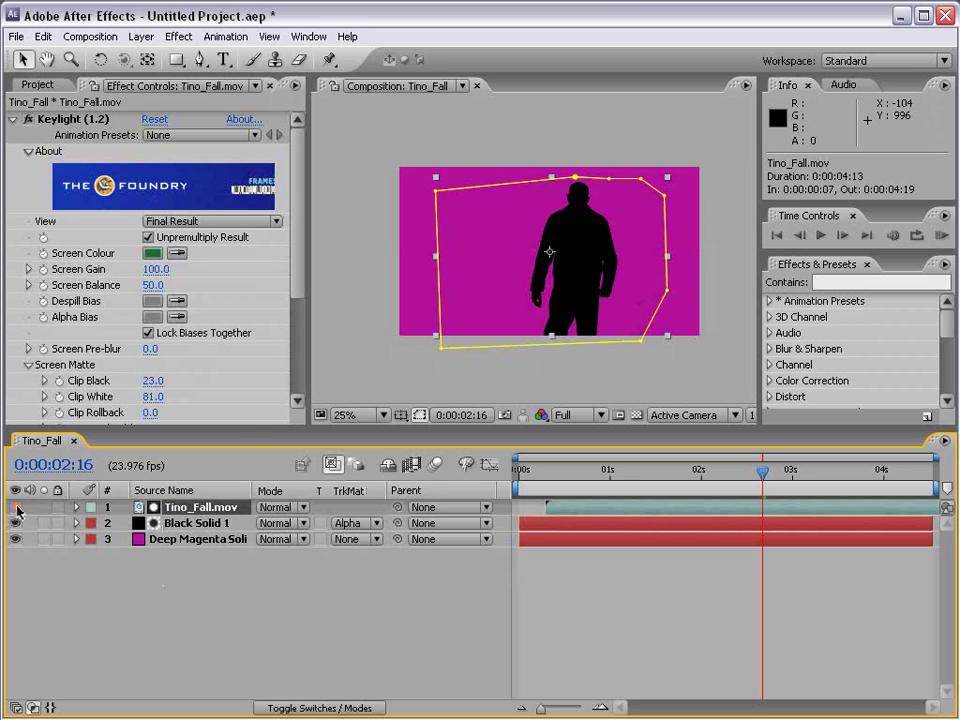
pyautogui.press('.')
pyautogui.click(623, 612)
pyautogui.press(',')
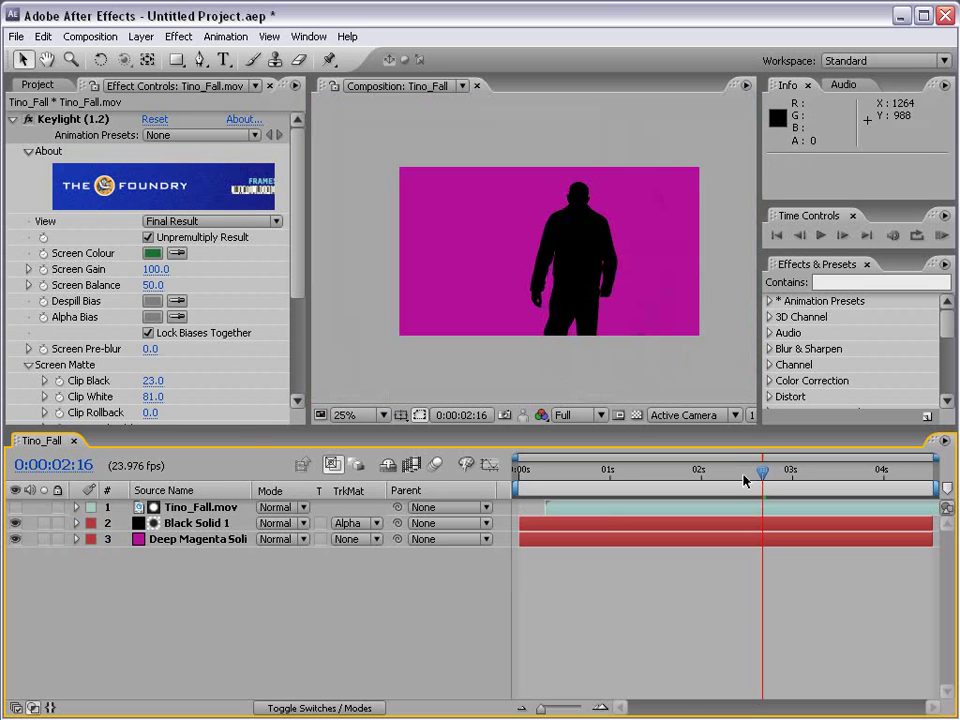
pyautogui.moveTo(762, 470); pyautogui.dragTo(856, 482)
pyautogui.press('.')
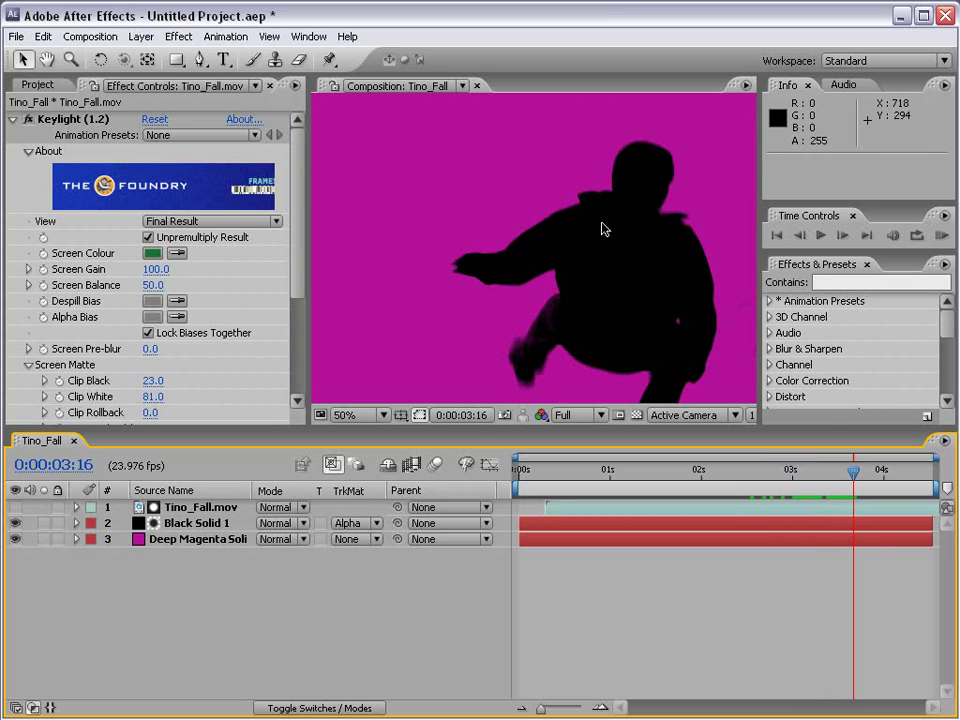
pyautogui.press(',')
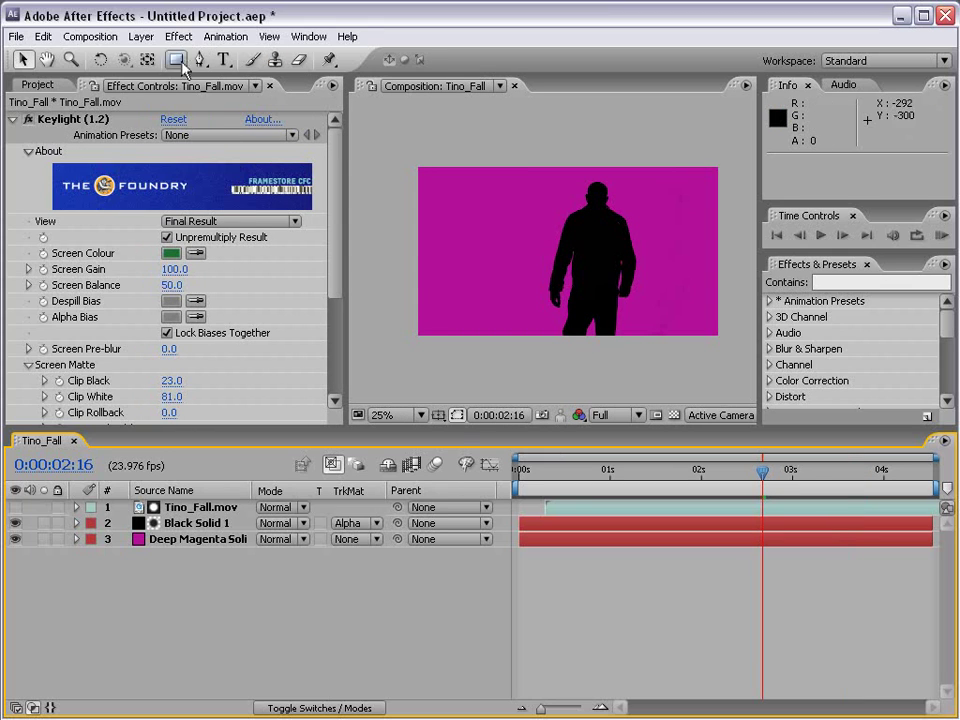
# - Create a new black solid layer, Black Solid 2, on top of the stack
pyautogui.click(141, 36)
pyautogui.moveTo(155, 57)
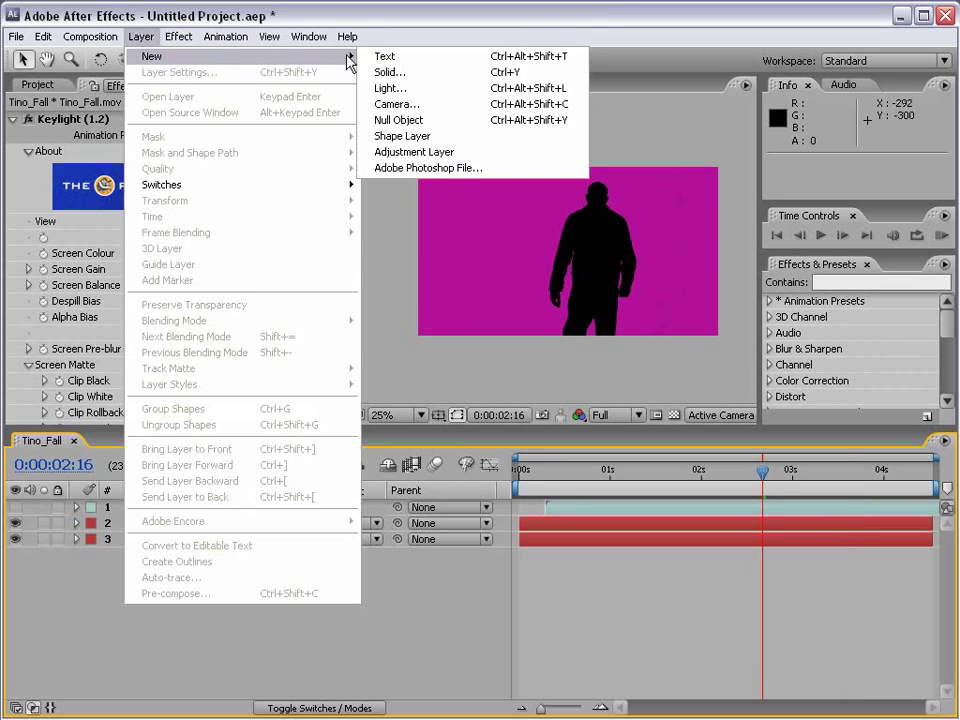
pyautogui.click(439, 78)
pyautogui.moveTo(654, 268); pyautogui.dragTo(644, 264)
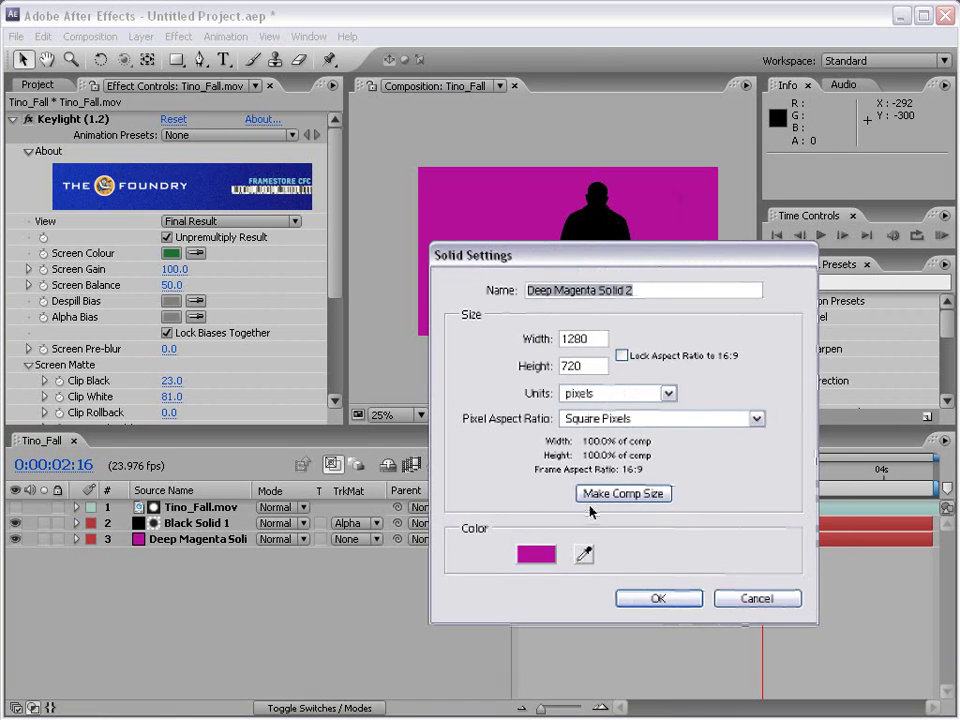
pyautogui.click(533, 553)
pyautogui.moveTo(425, 525); pyautogui.dragTo(441, 678)
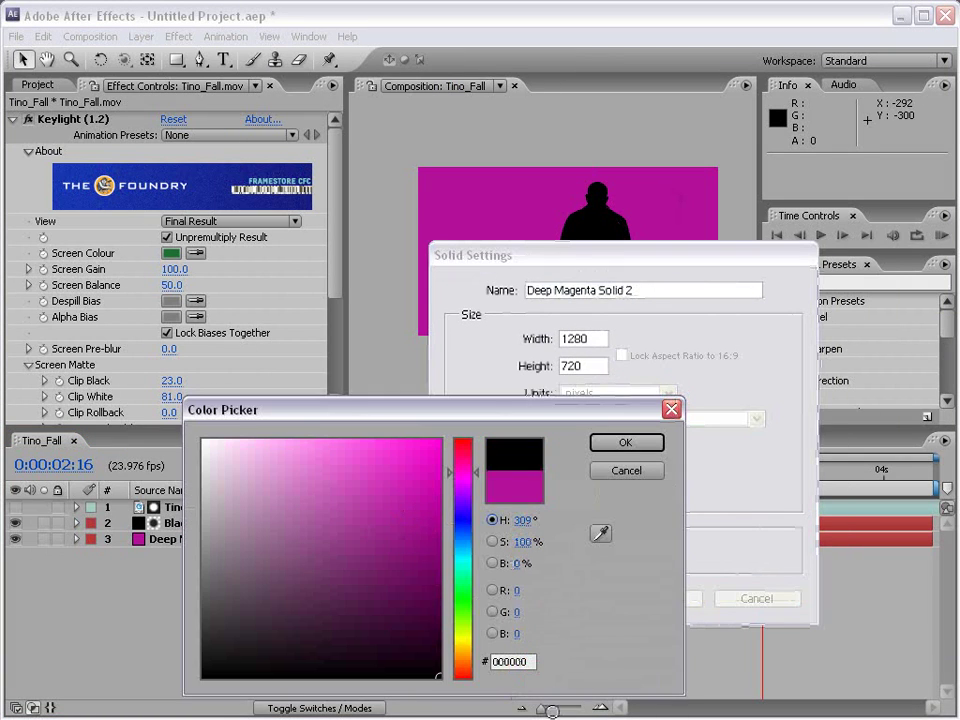
pyautogui.click(625, 442)
pyautogui.click(655, 598)
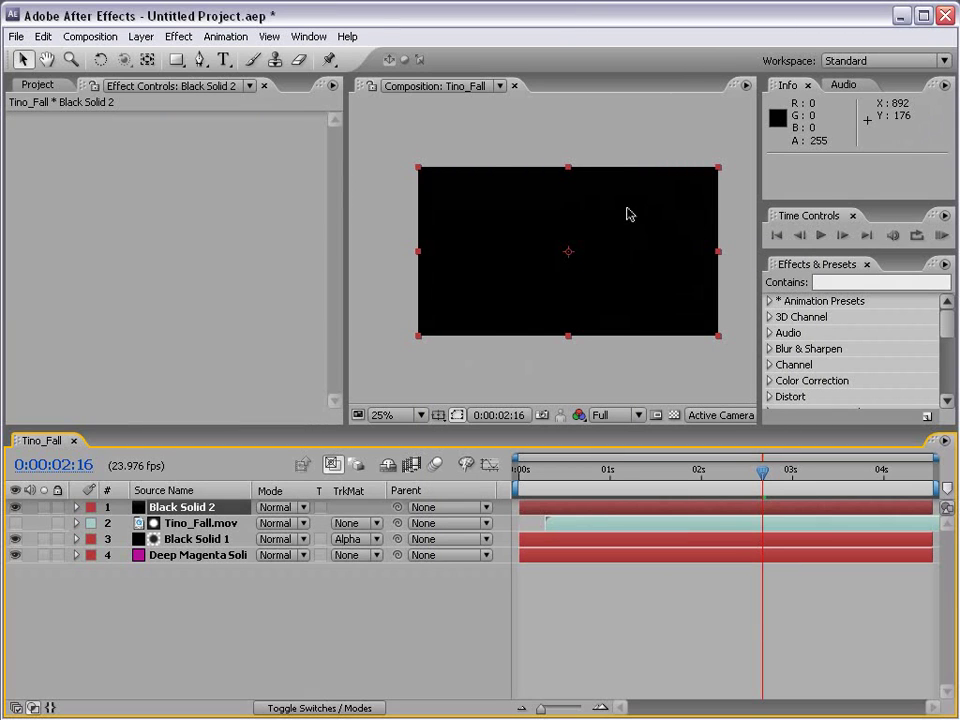
# - Draw an ellipse mask spanning nearly the whole frame with the Ellipse Tool
pyautogui.click(178, 62)
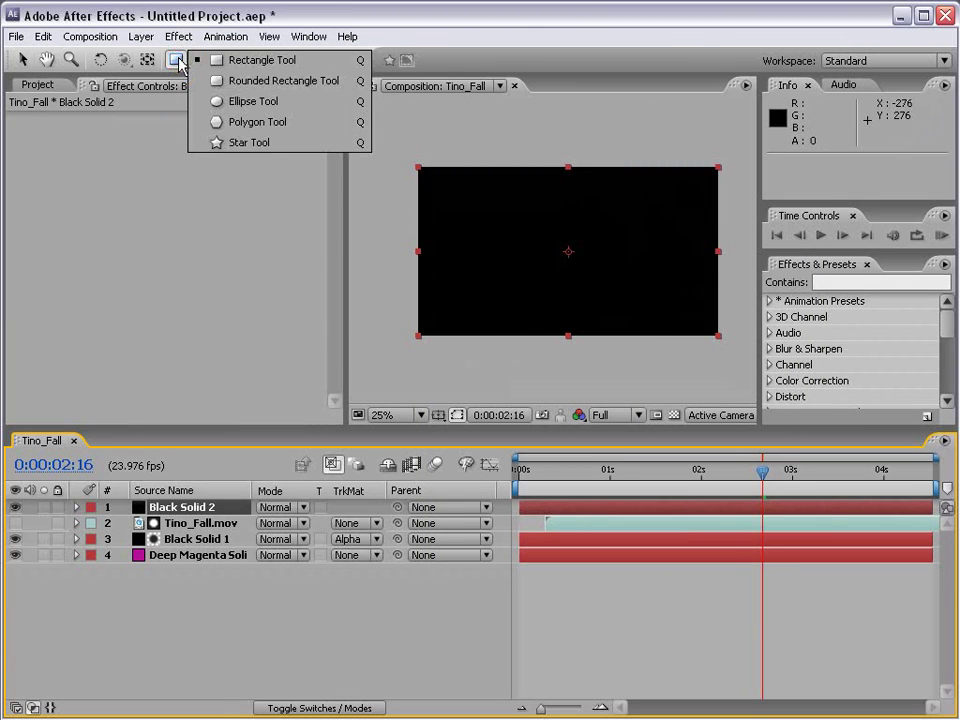
pyautogui.click(300, 102)
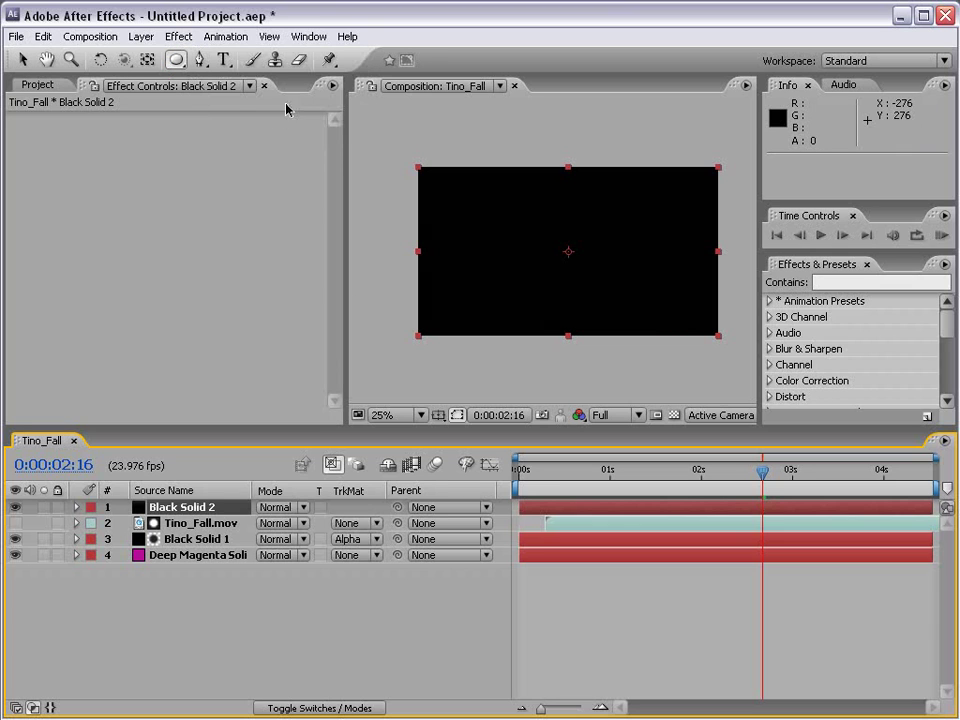
pyautogui.moveTo(419, 166); pyautogui.dragTo(715, 331)
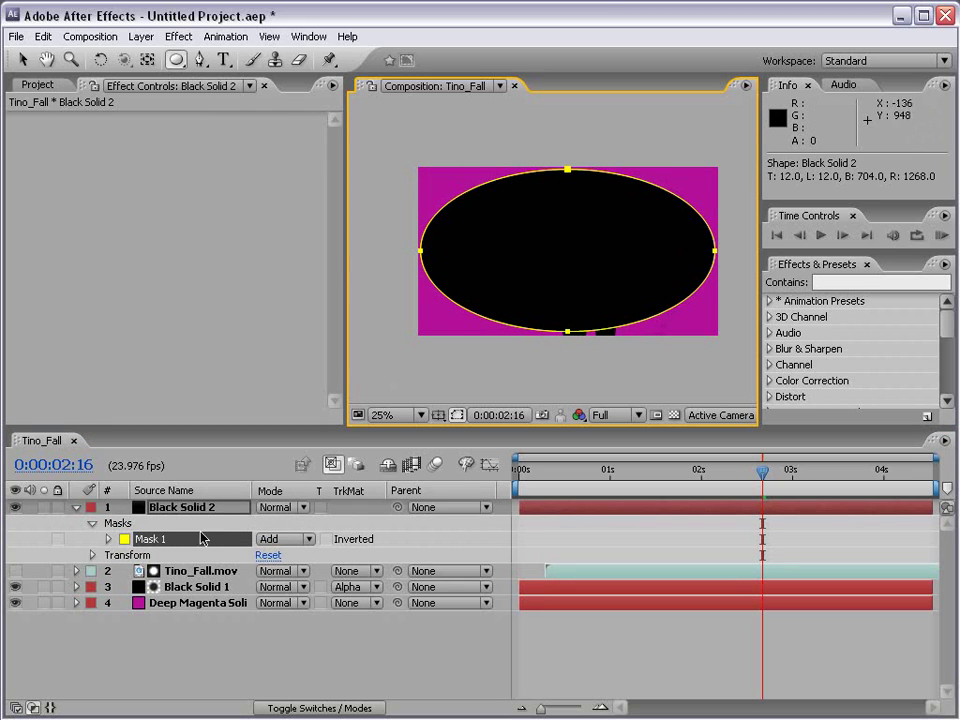
# - Set Black Solid 2's ellipse mask to Subtract with 501 px feather and 170 px expansion
pyautogui.click(168, 508)
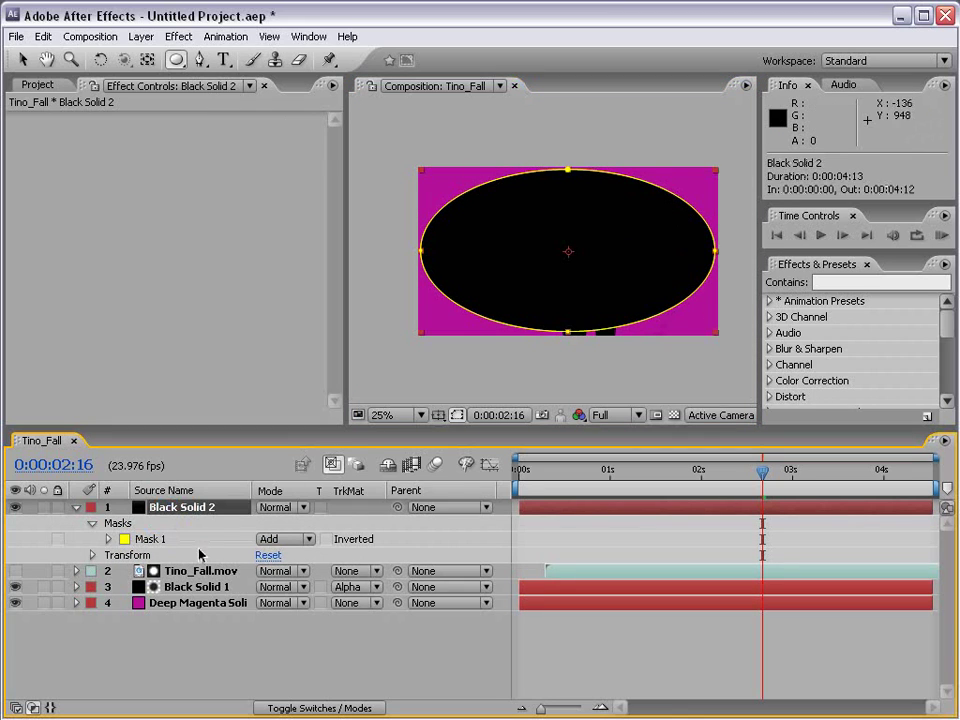
pyautogui.click(287, 555)
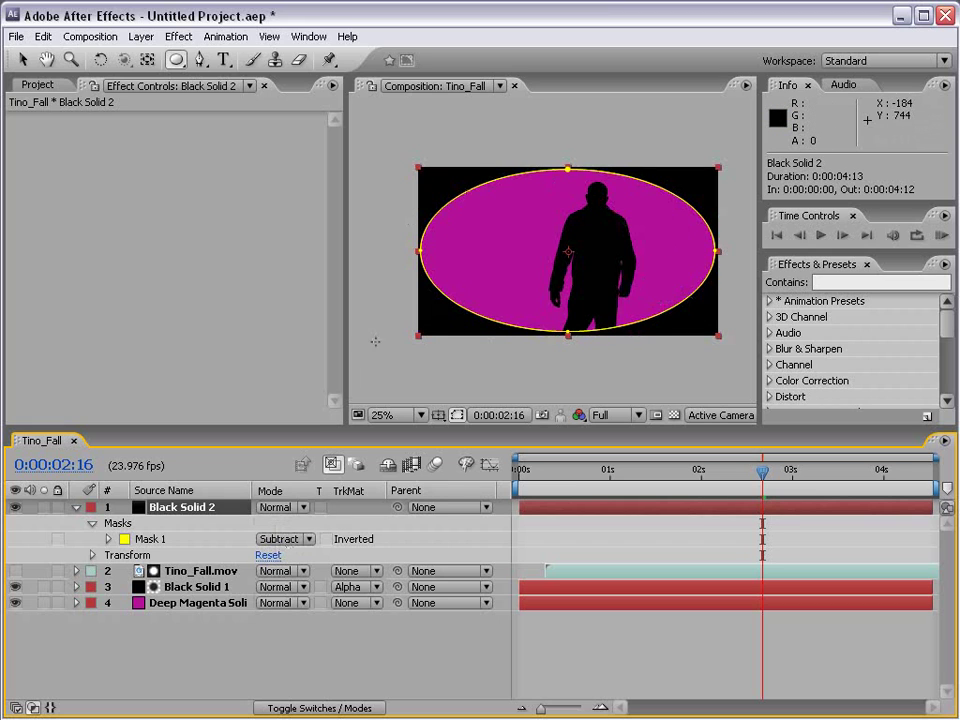
pyautogui.click(108, 540)
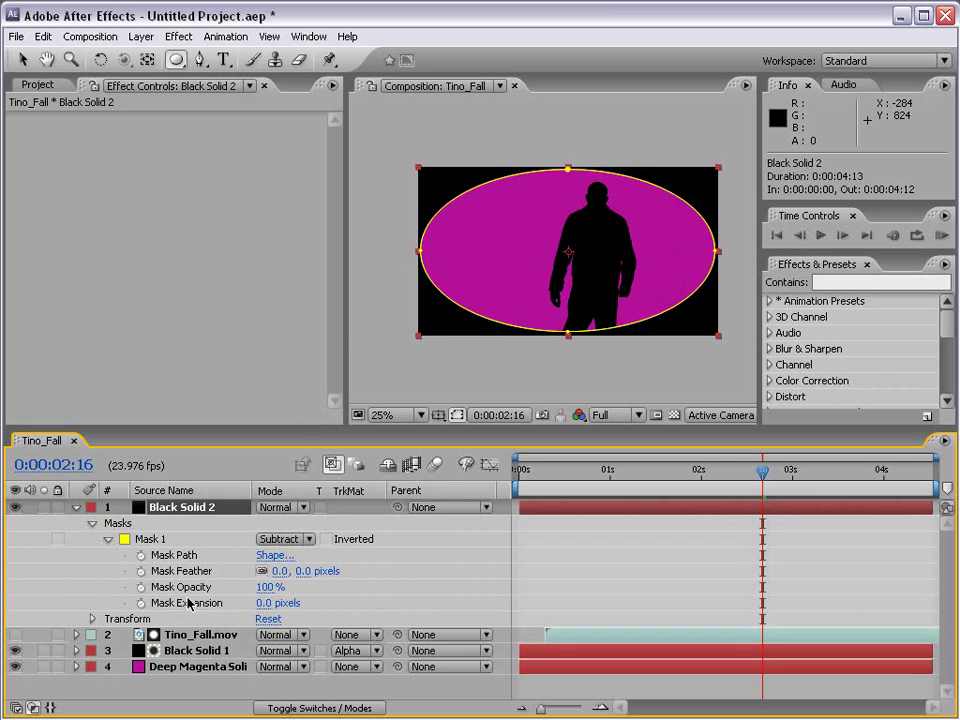
pyautogui.moveTo(305, 572); pyautogui.dragTo(759, 553)
pyautogui.press('F2')
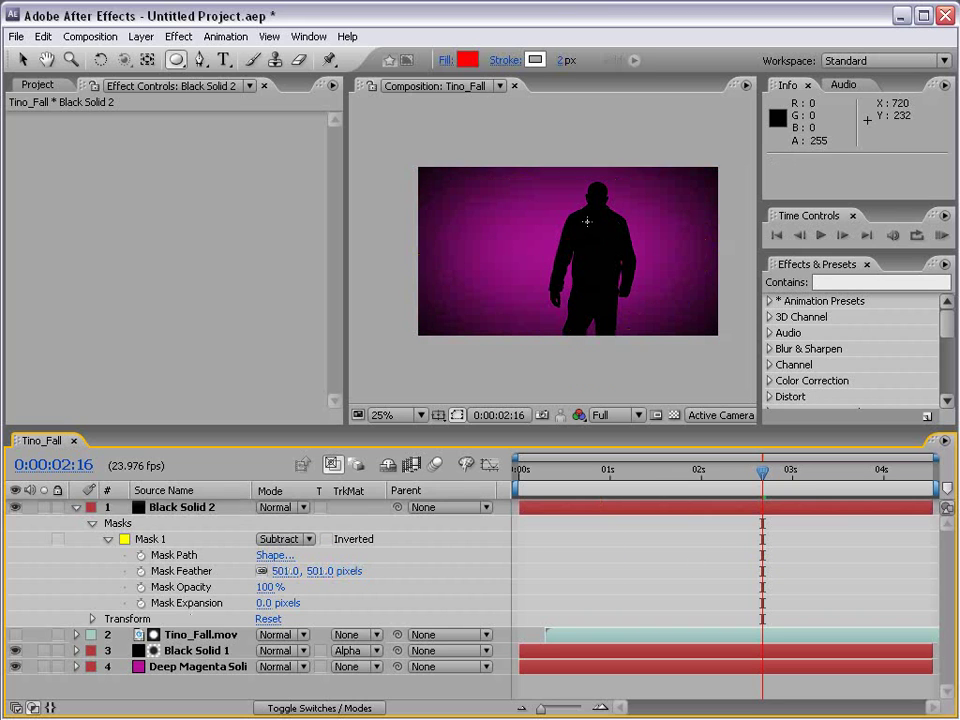
pyautogui.moveTo(268, 603); pyautogui.dragTo(396, 585)
pyautogui.click(566, 577)
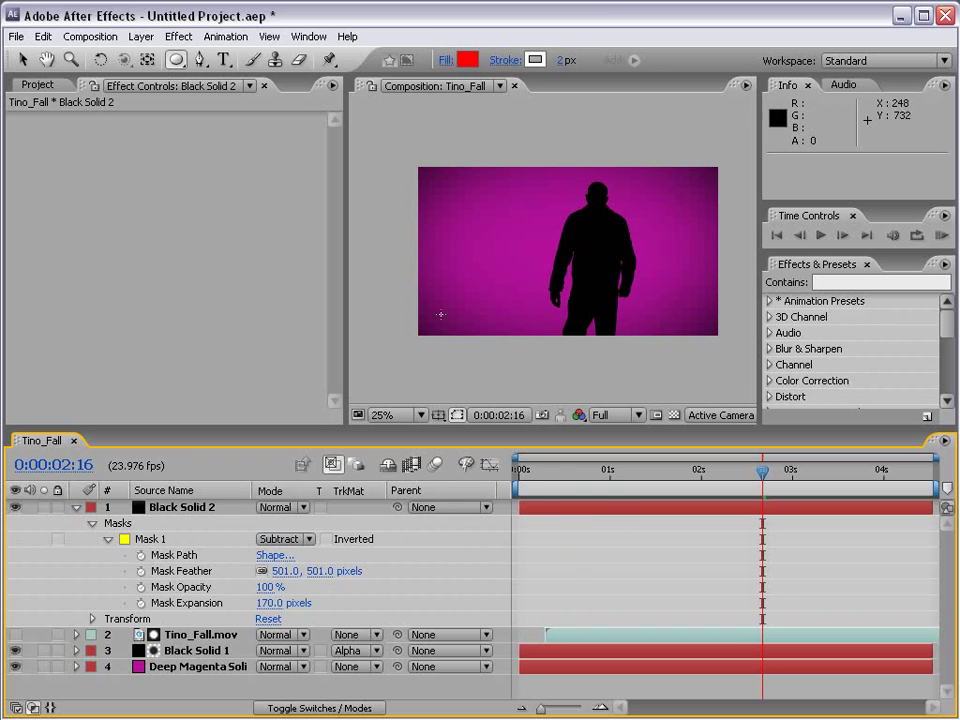
pyautogui.moveTo(762, 476); pyautogui.dragTo(793, 540)
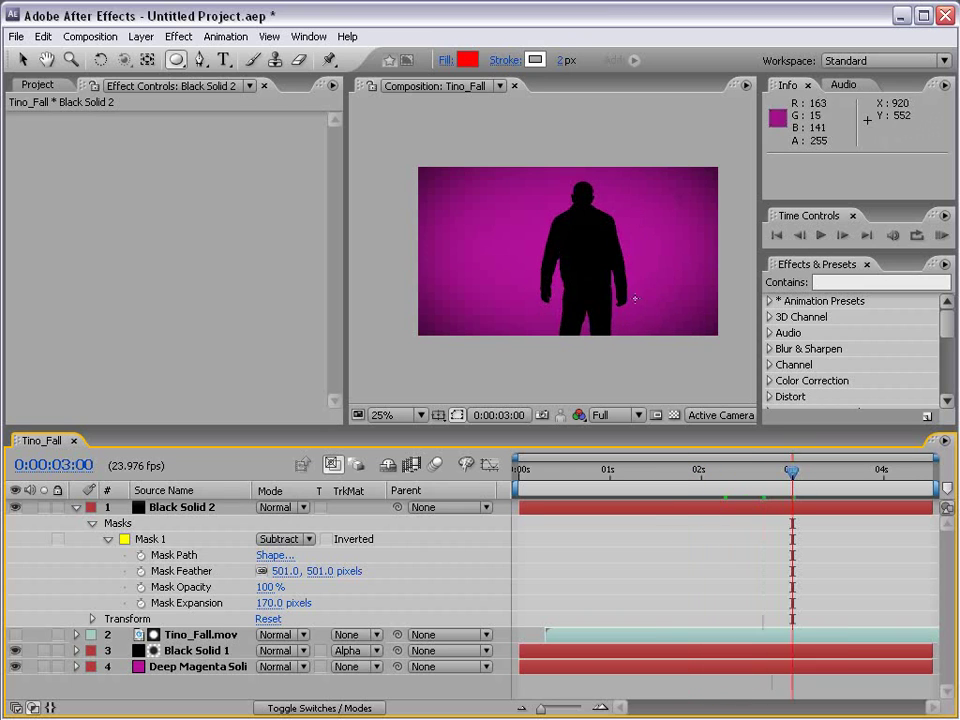
pyautogui.press('.')
pyautogui.press('`')
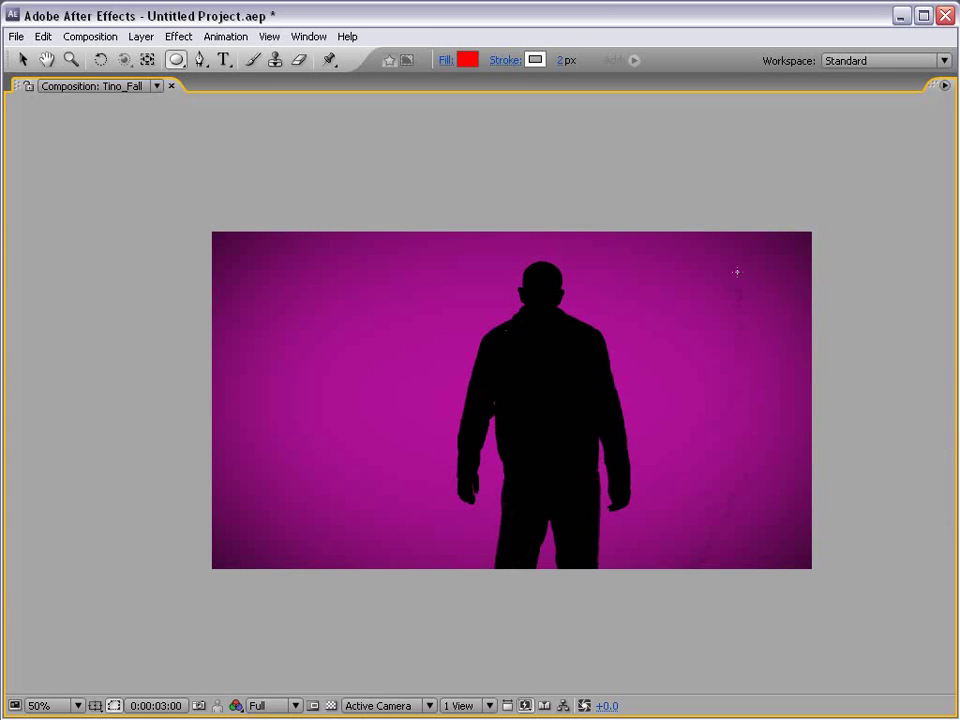
# - Raise Keylight's Clip Black on Tino_Fall.mov from 23.0 to 47.0 and preview it enlarged
pyautogui.press('`')
pyautogui.press(',')
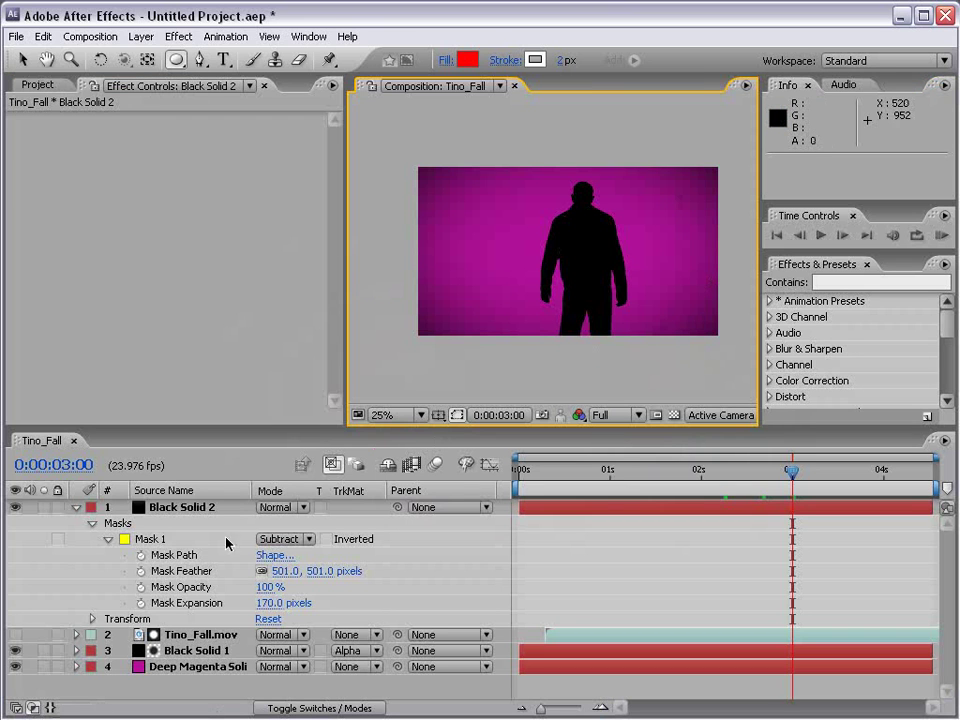
pyautogui.click(140, 634)
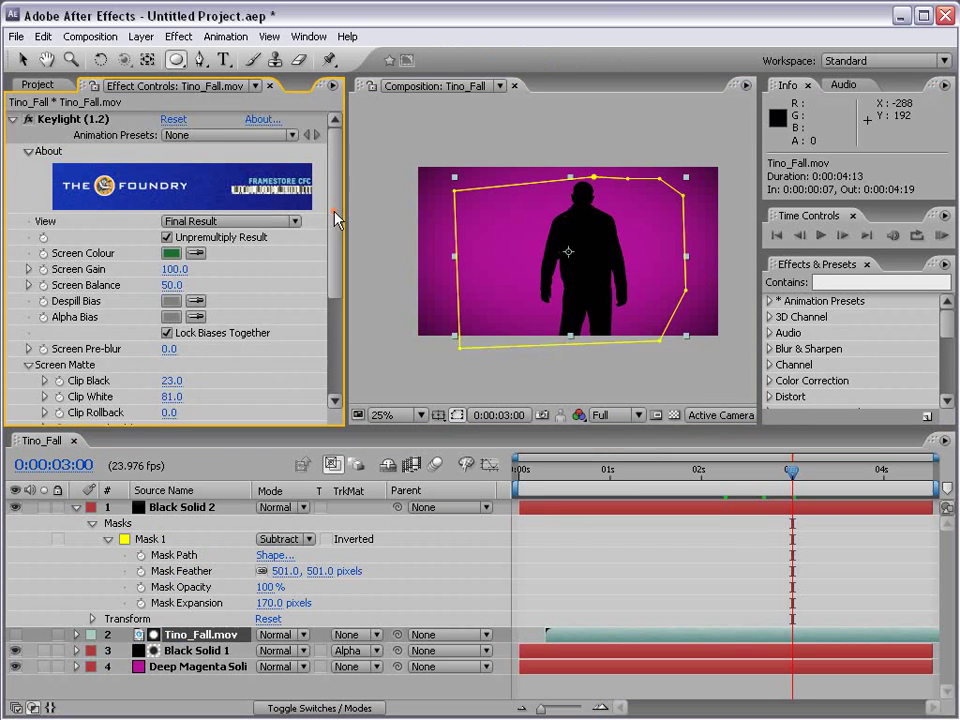
pyautogui.moveTo(334, 214); pyautogui.dragTo(333, 274)
pyautogui.moveTo(170, 290); pyautogui.dragTo(160, 290)
pyautogui.moveTo(170, 275); pyautogui.dragTo(174, 275)
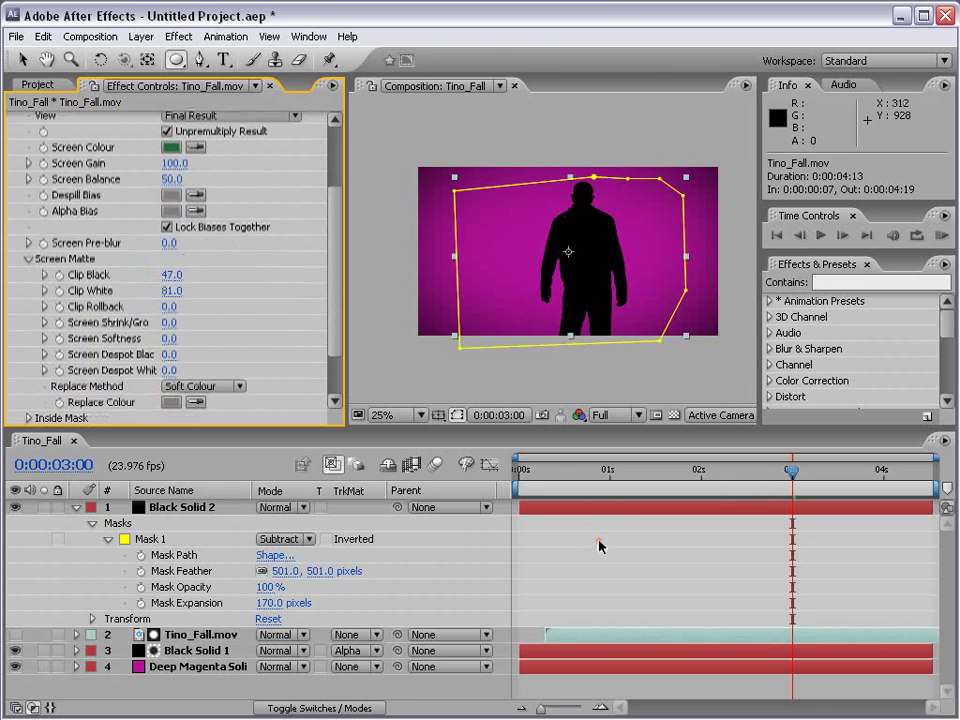
pyautogui.press('`')
pyautogui.press('.')
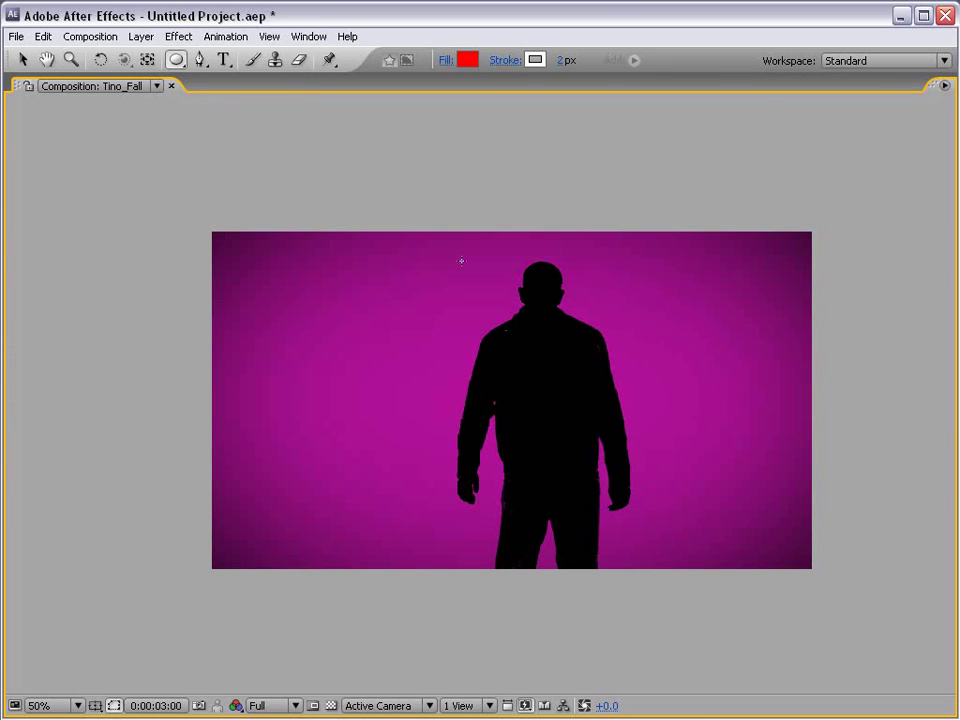
pyautogui.press('`')
pyautogui.press(',')
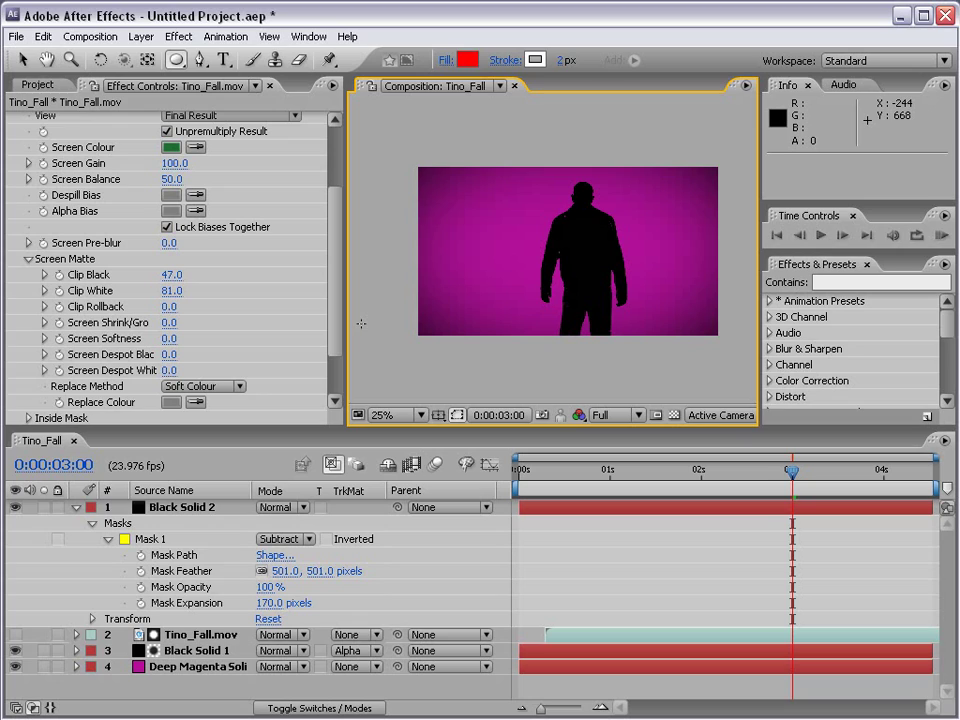